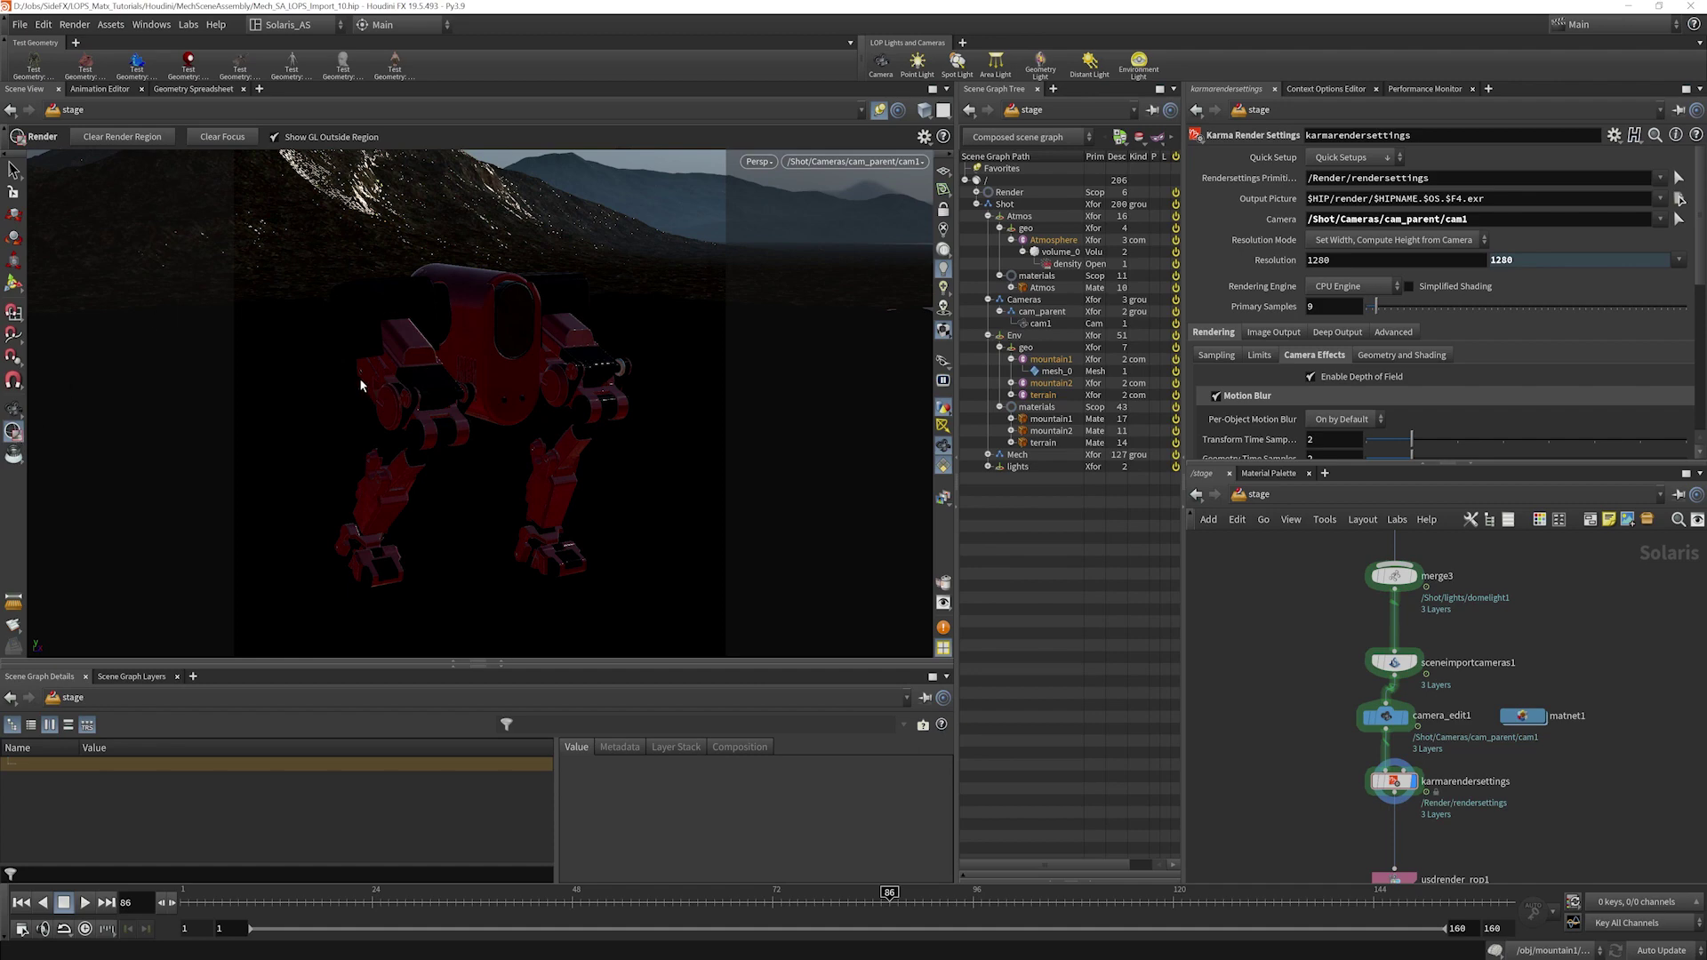
- Test-render a region over the mech's upper leg joint, using 36 primary samples and the nVidia Optix Denoiser
drag(359, 391, 488, 468)
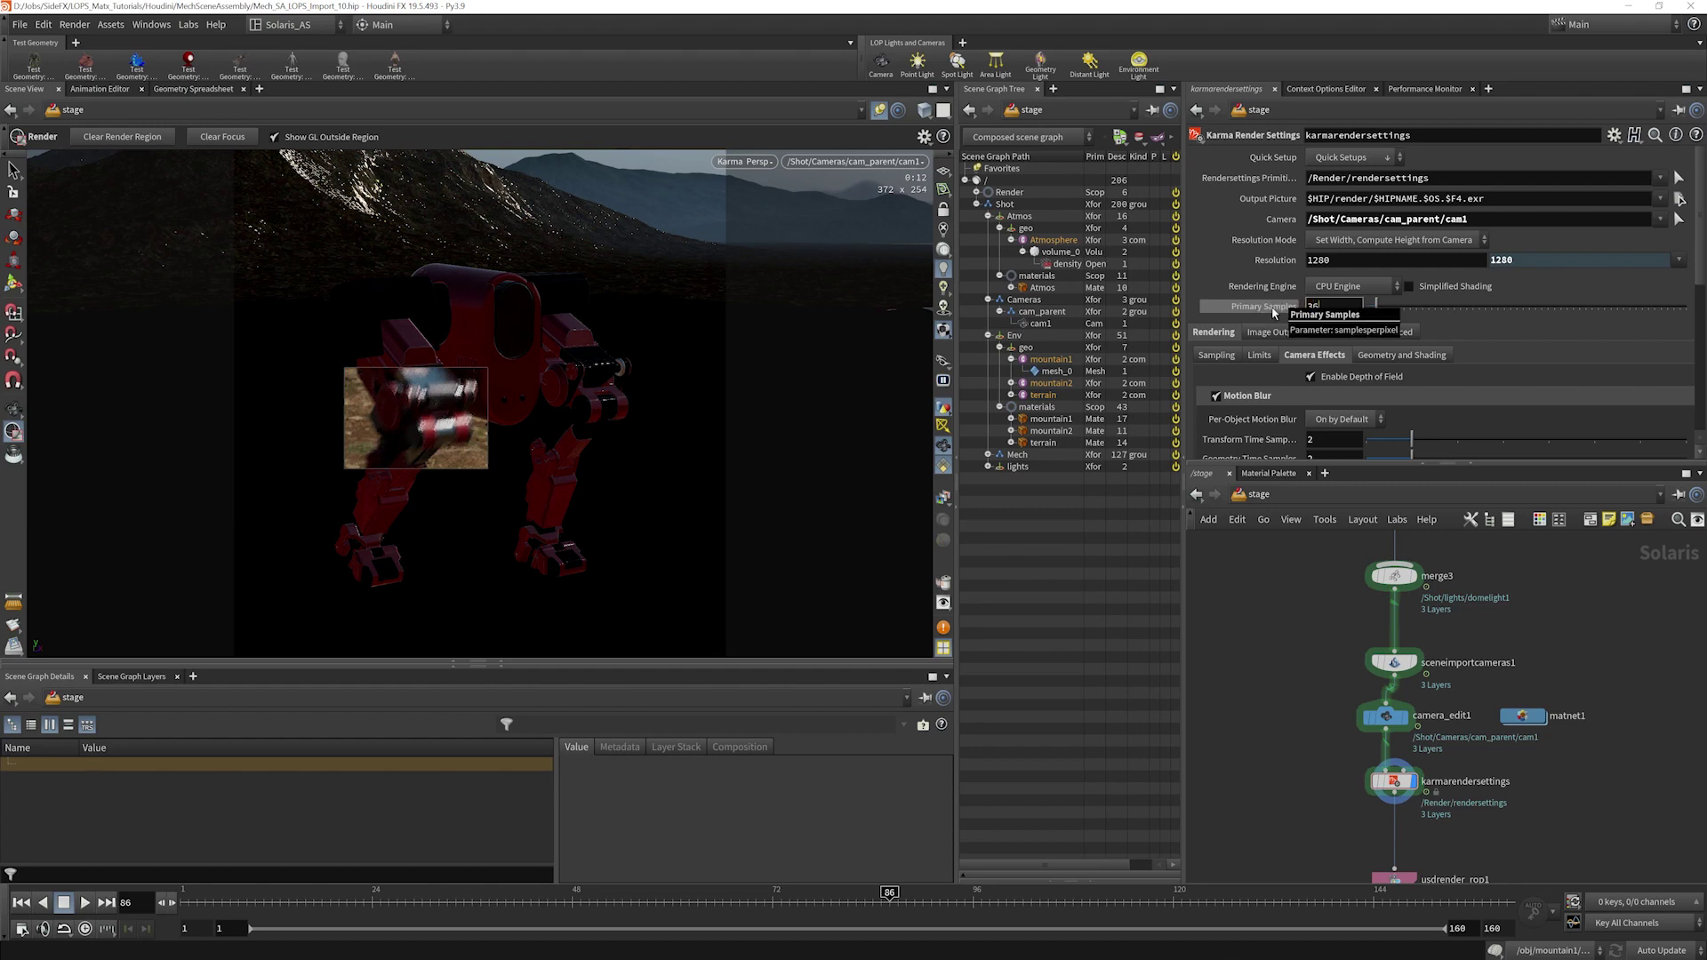
key(Return)
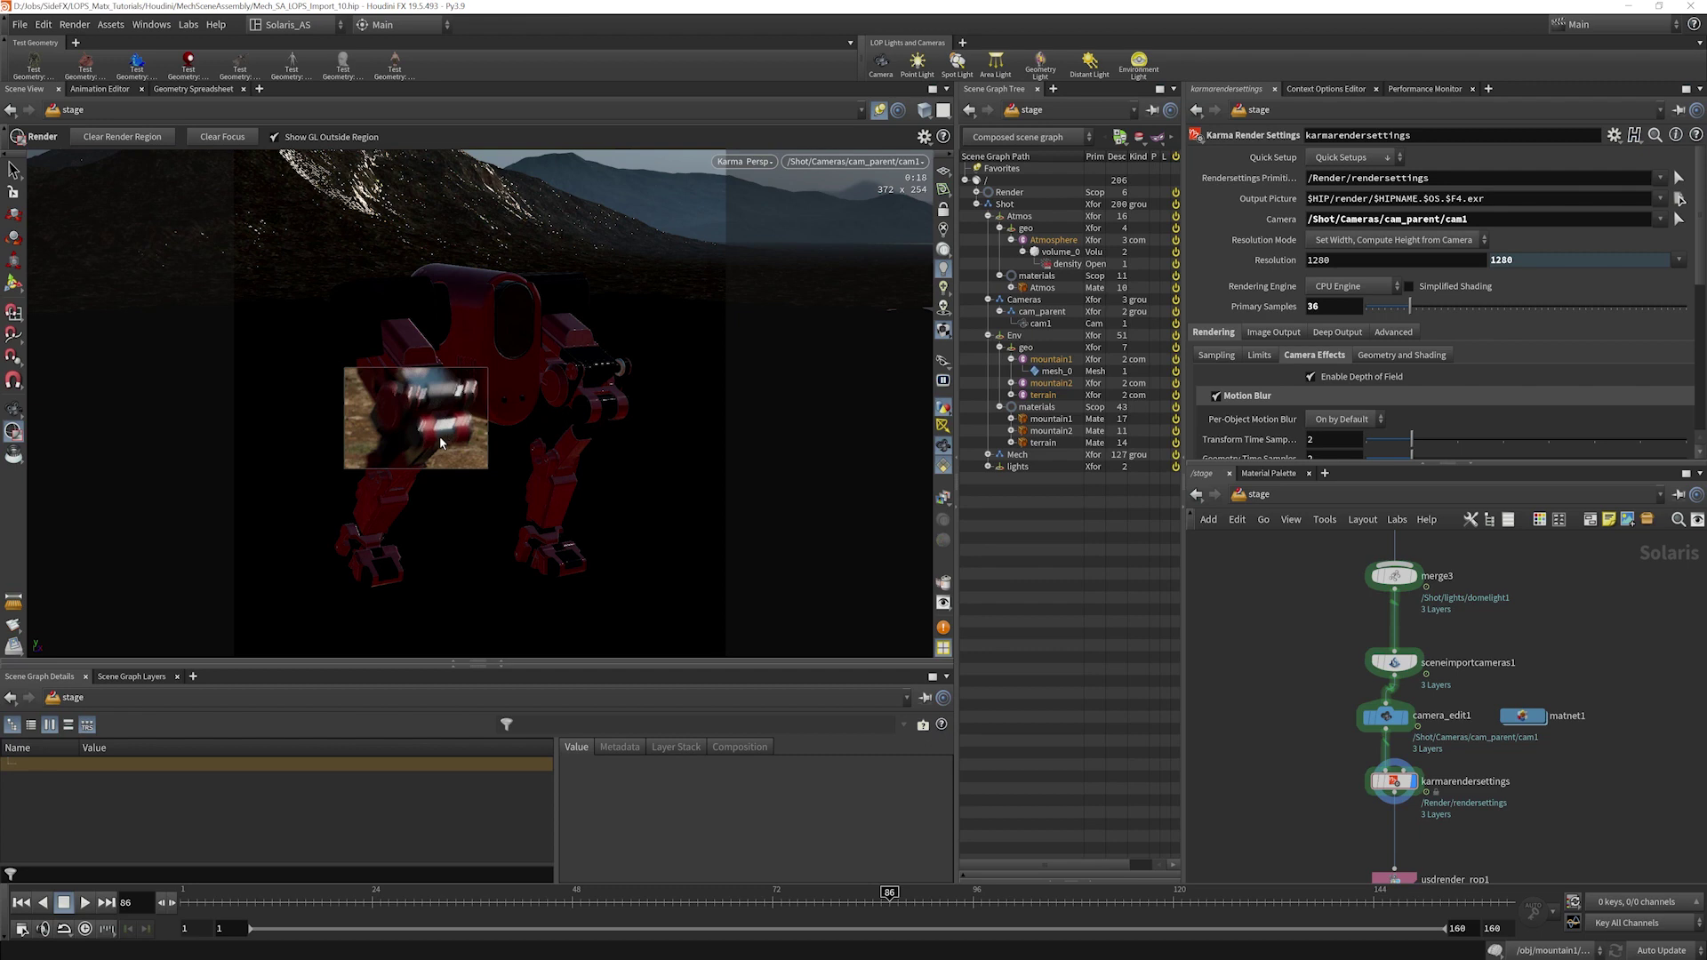
click(1282, 333)
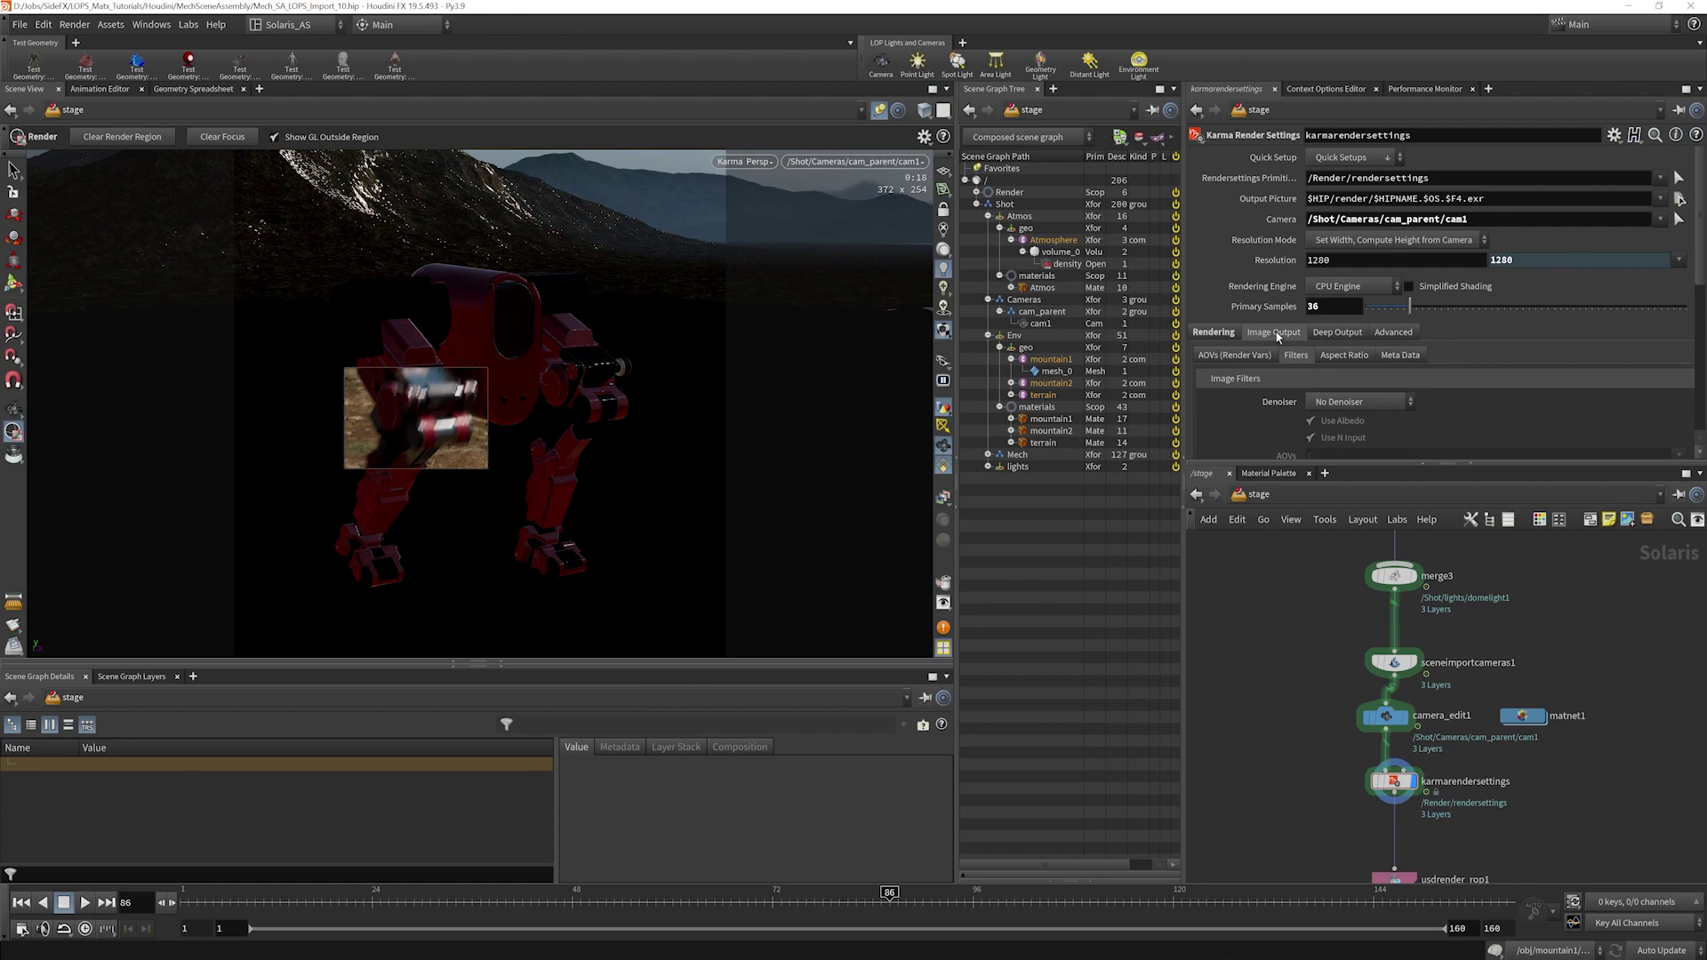
click(1353, 402)
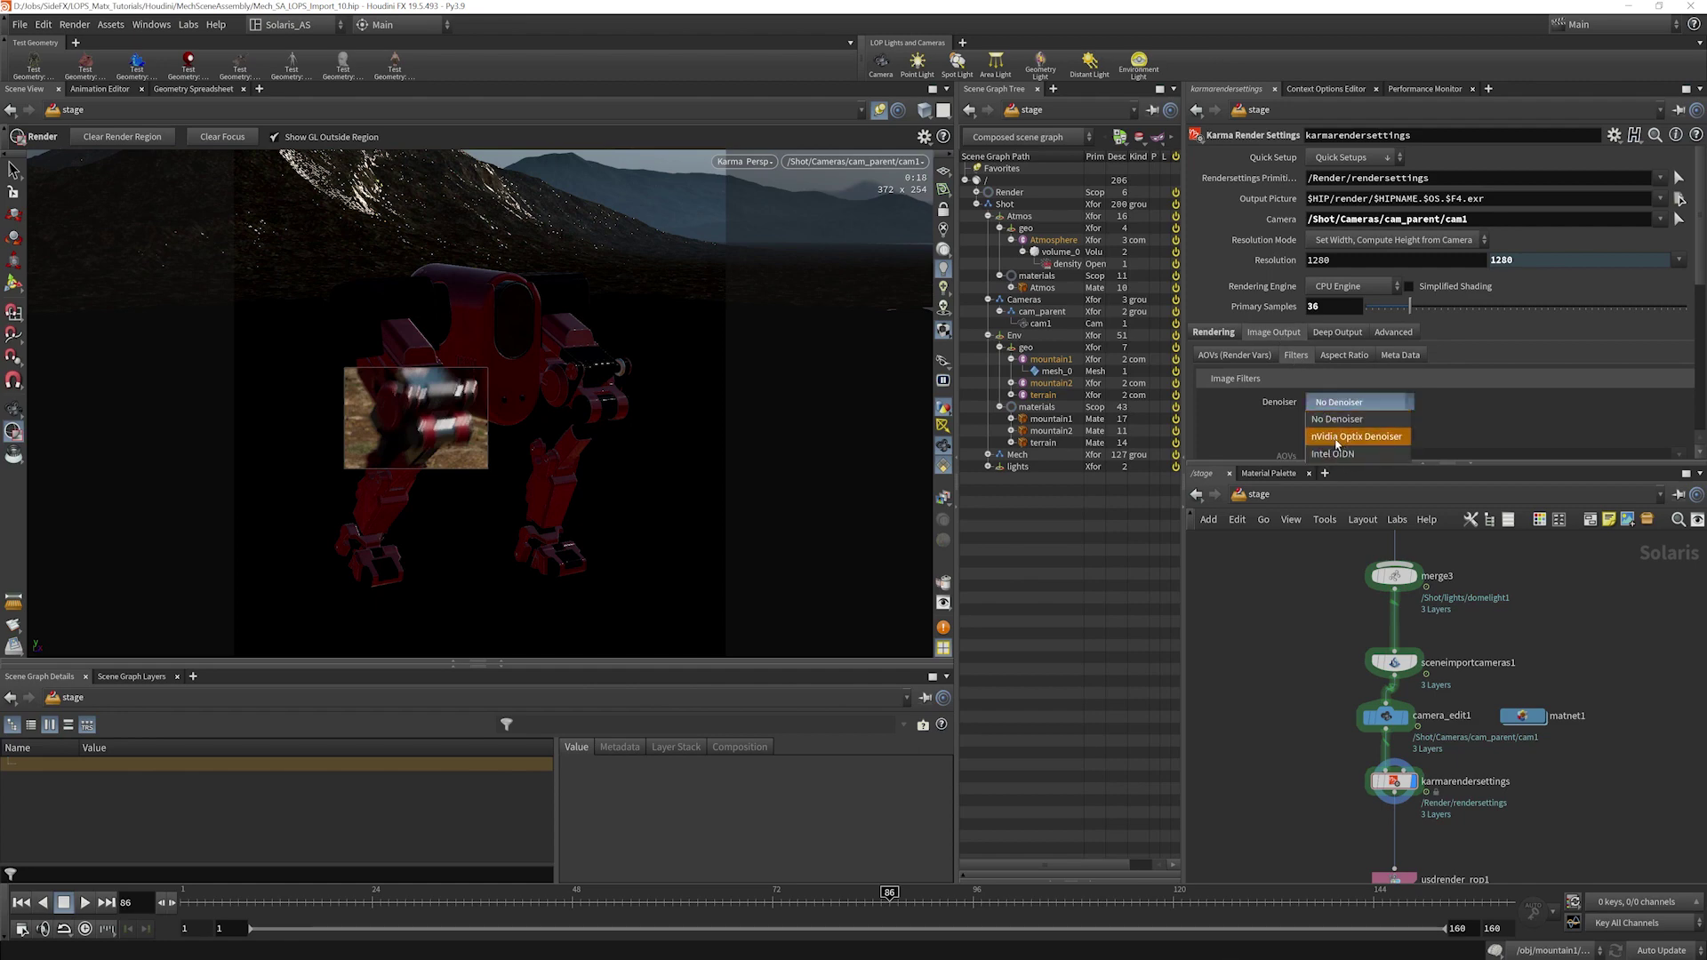
click(1353, 436)
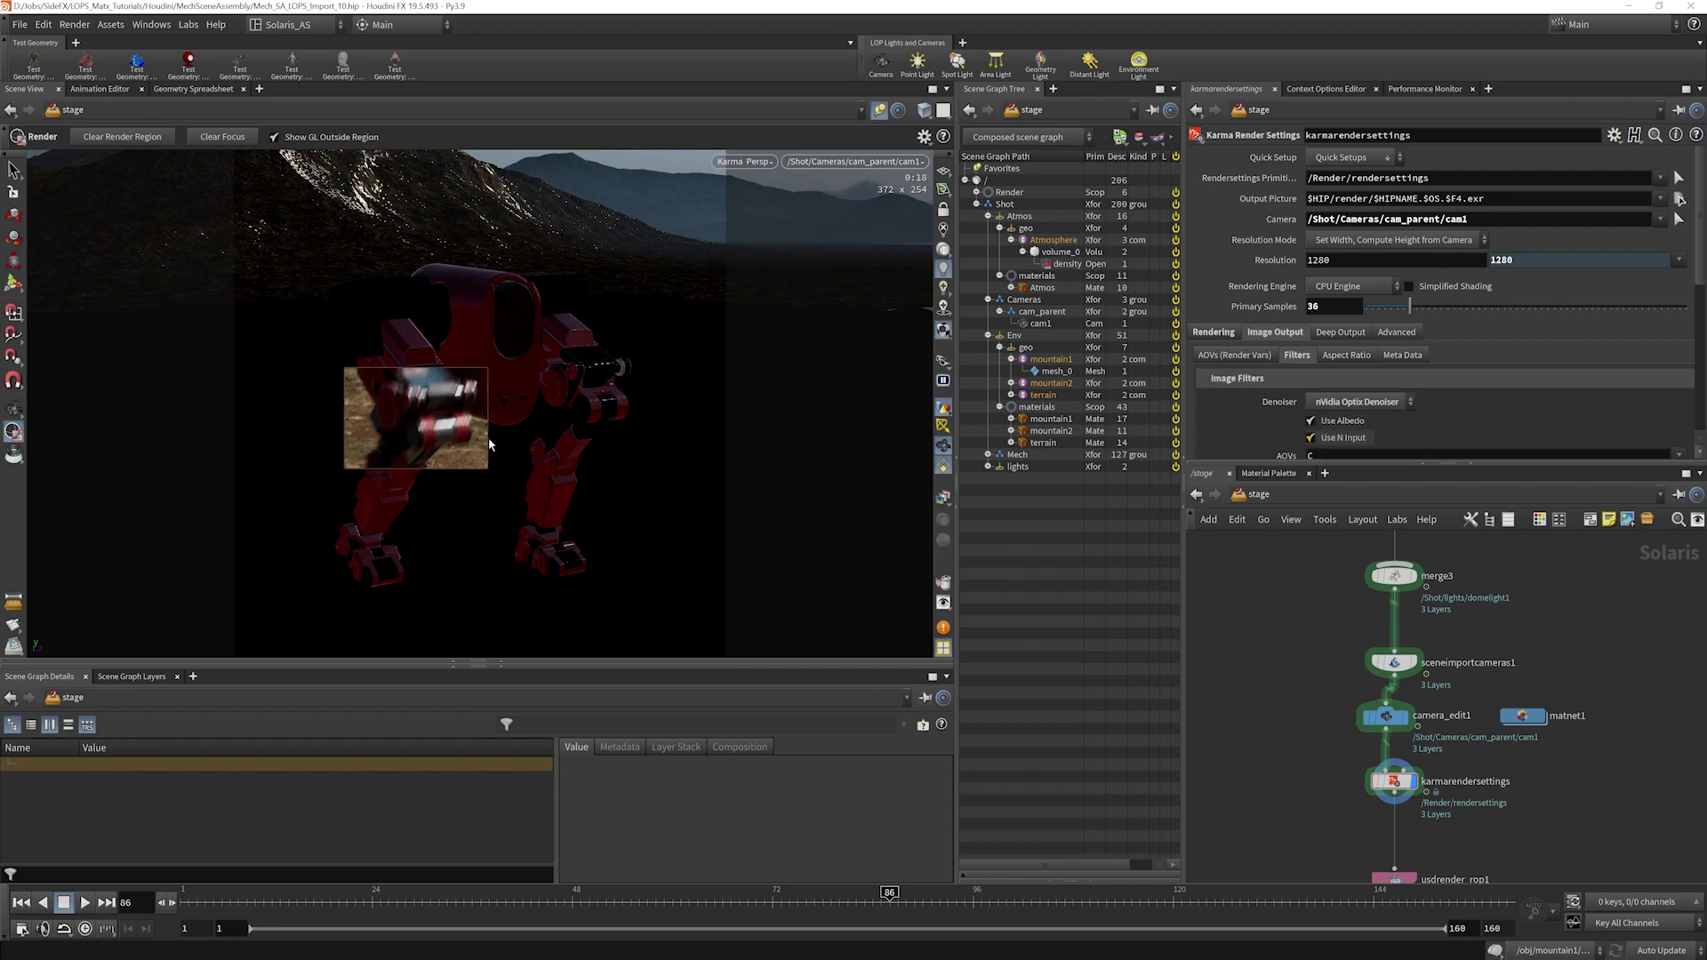
- Clear the render region and define a new one around the mech's feet
click(100, 135)
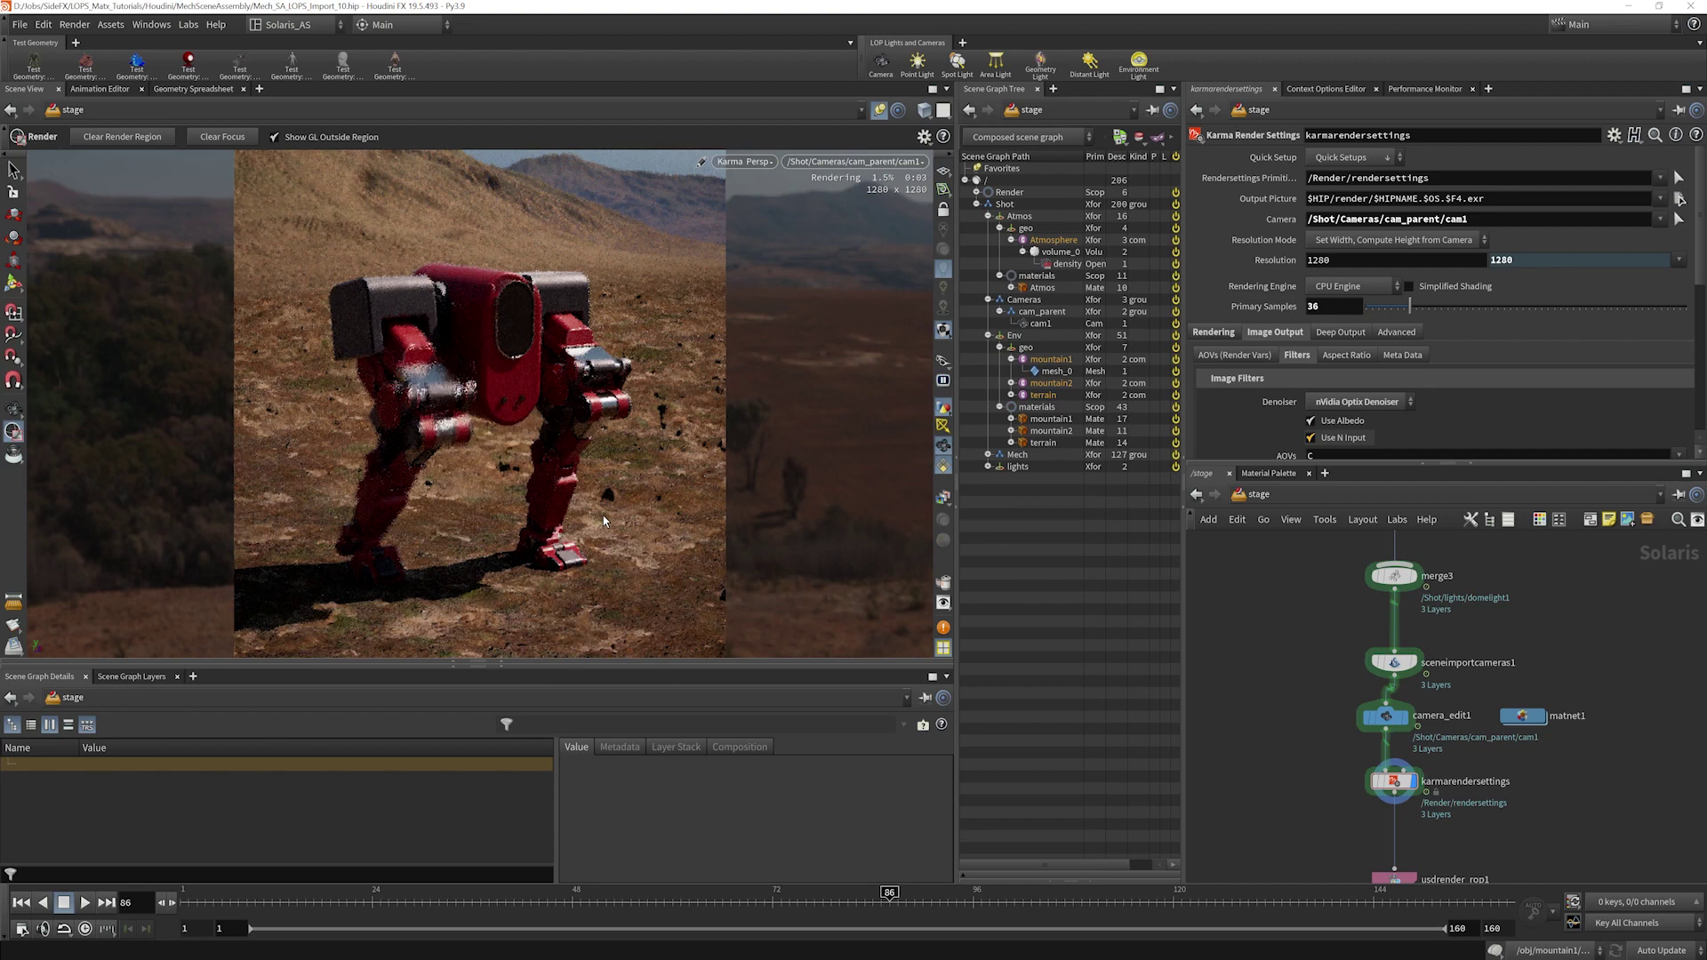
drag(611, 509, 320, 610)
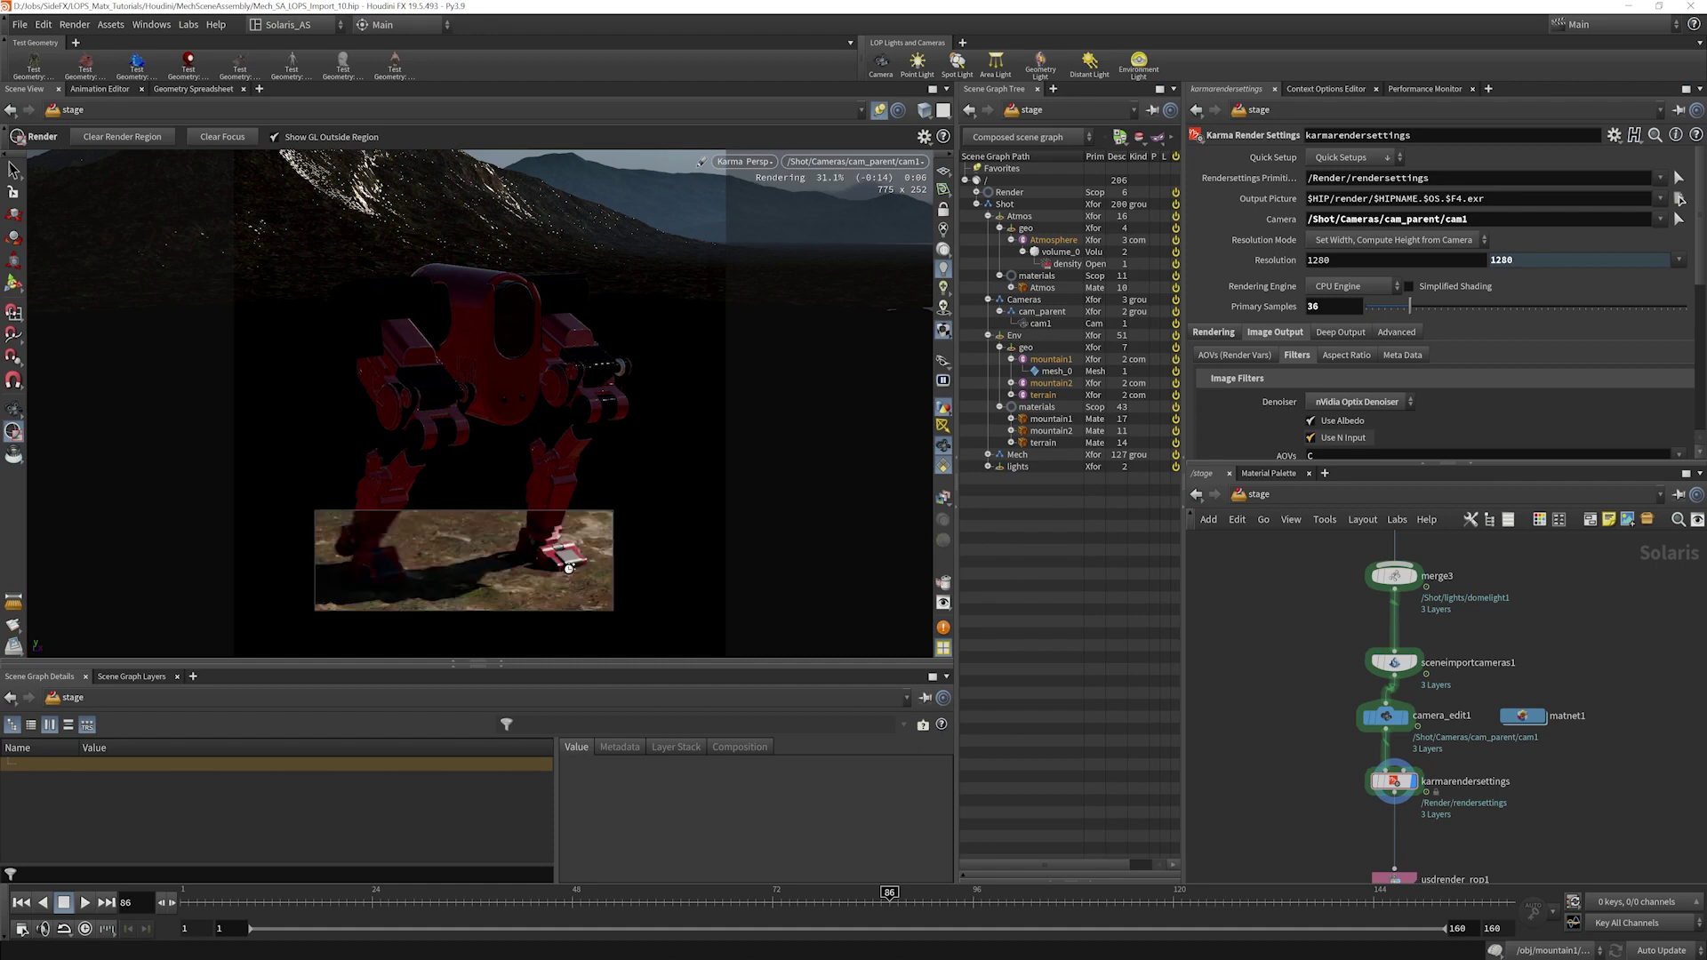
- Add a Transform node to the stage network and insert it between assignmaterial2 and merge1
drag(1290, 627, 1253, 687)
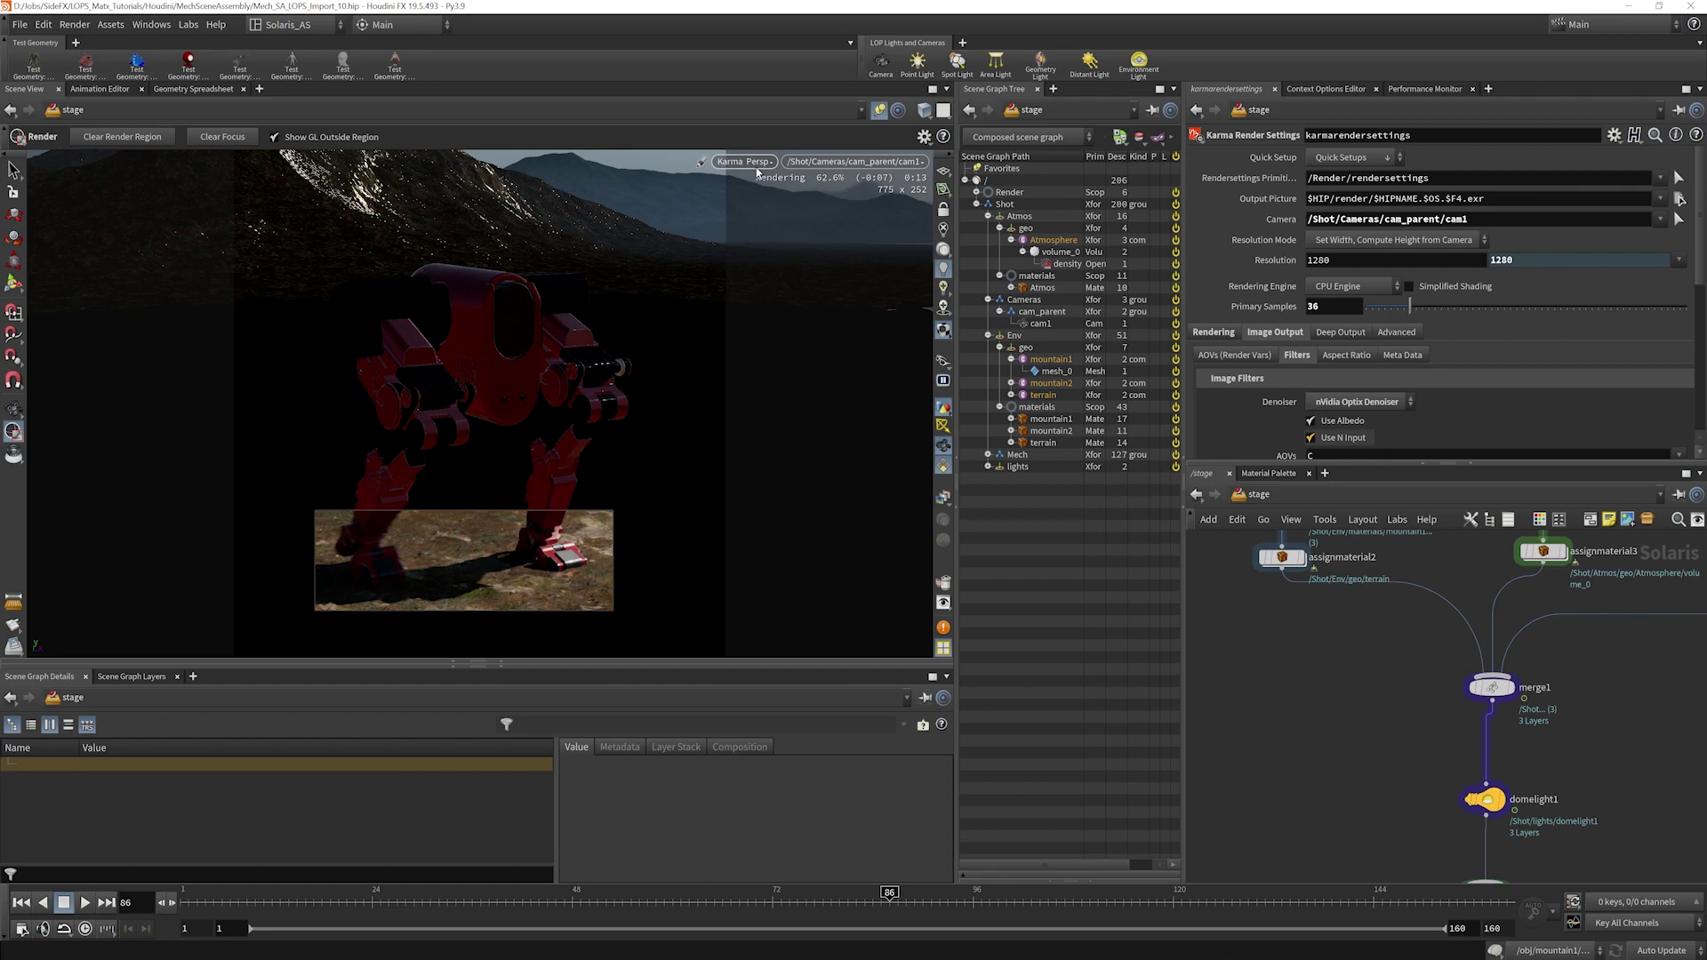
key(Tab)
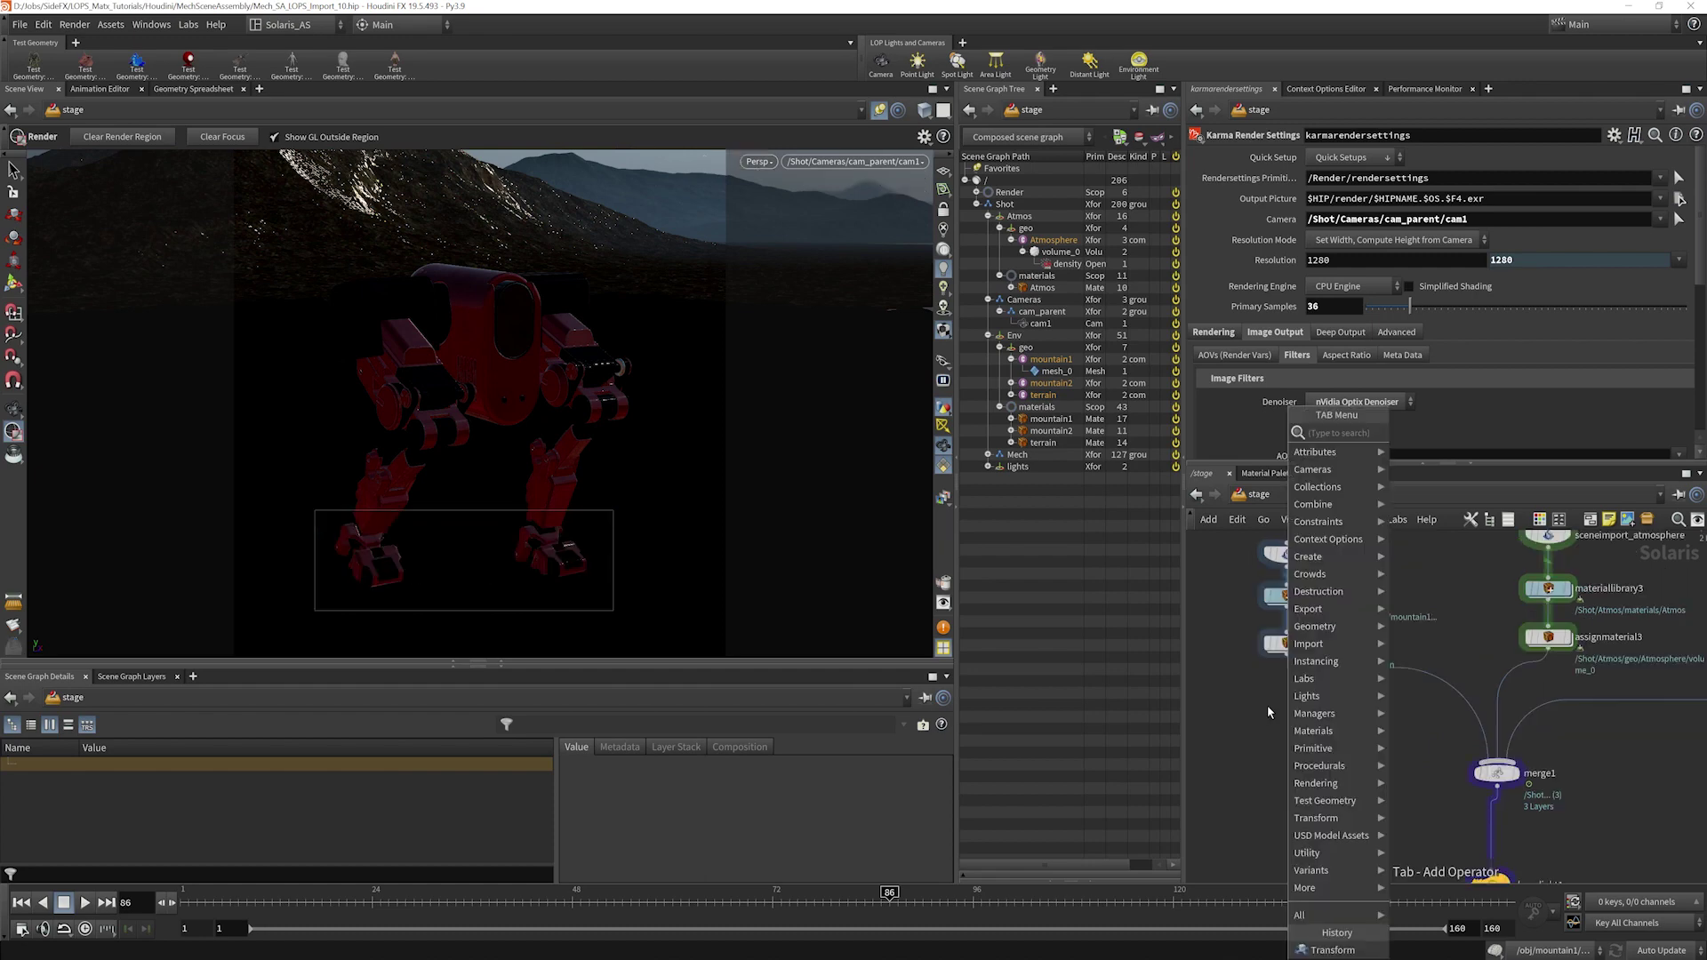
text(tra)
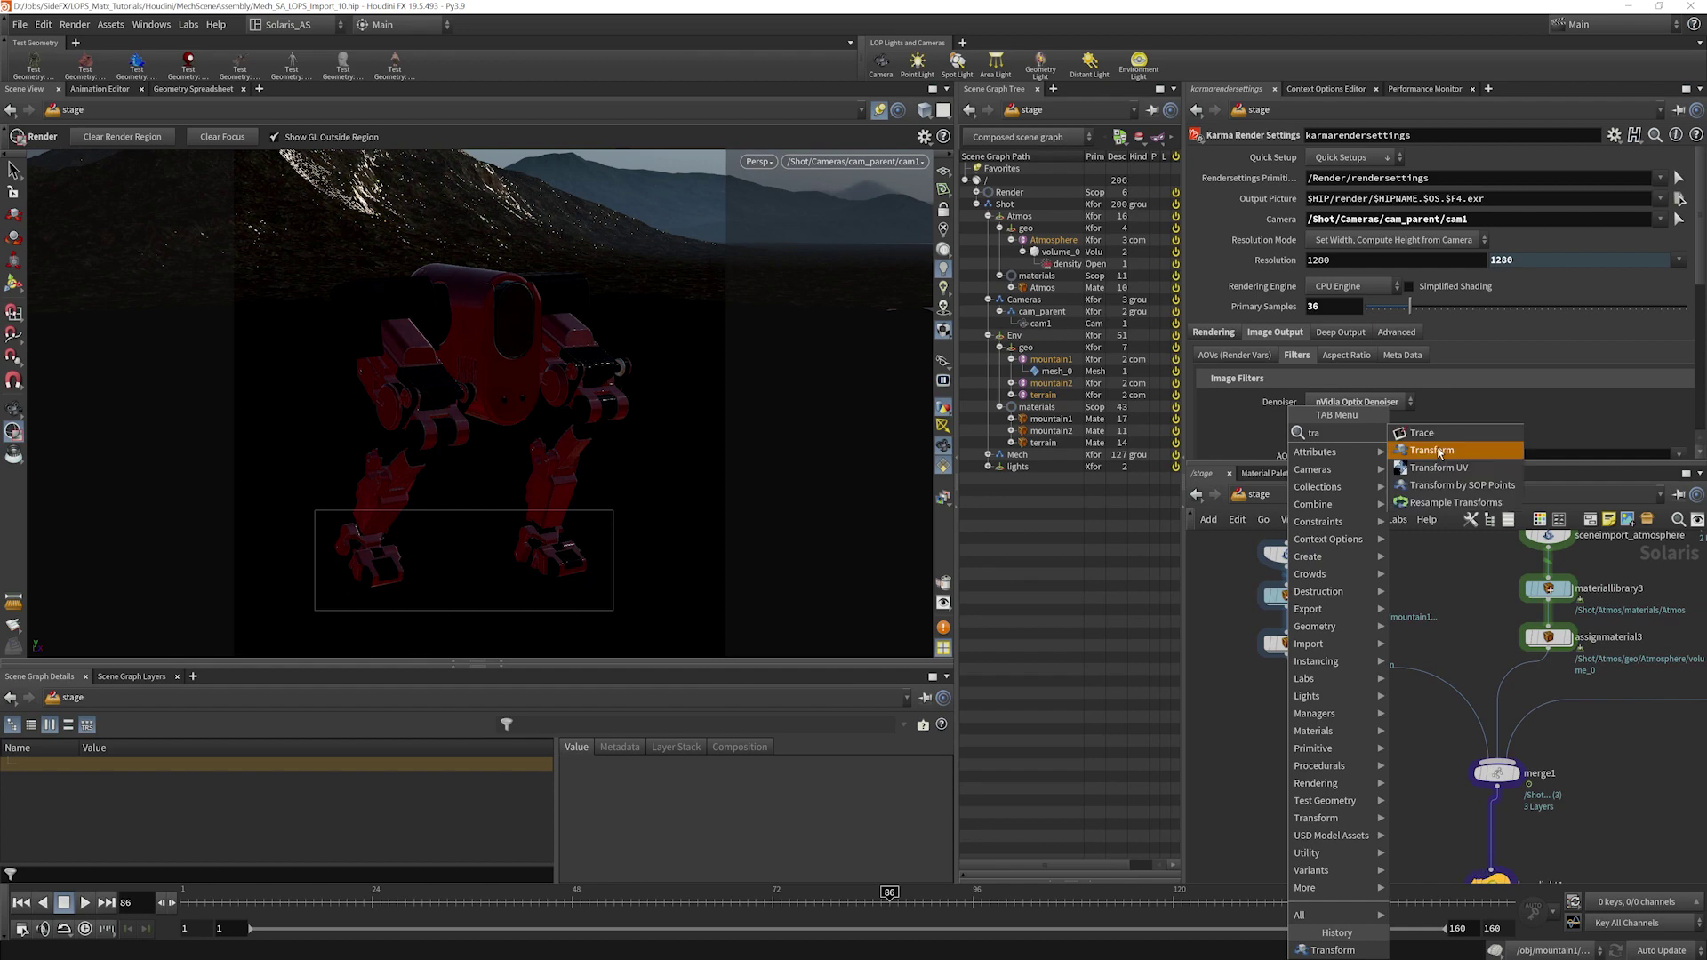
click(1439, 452)
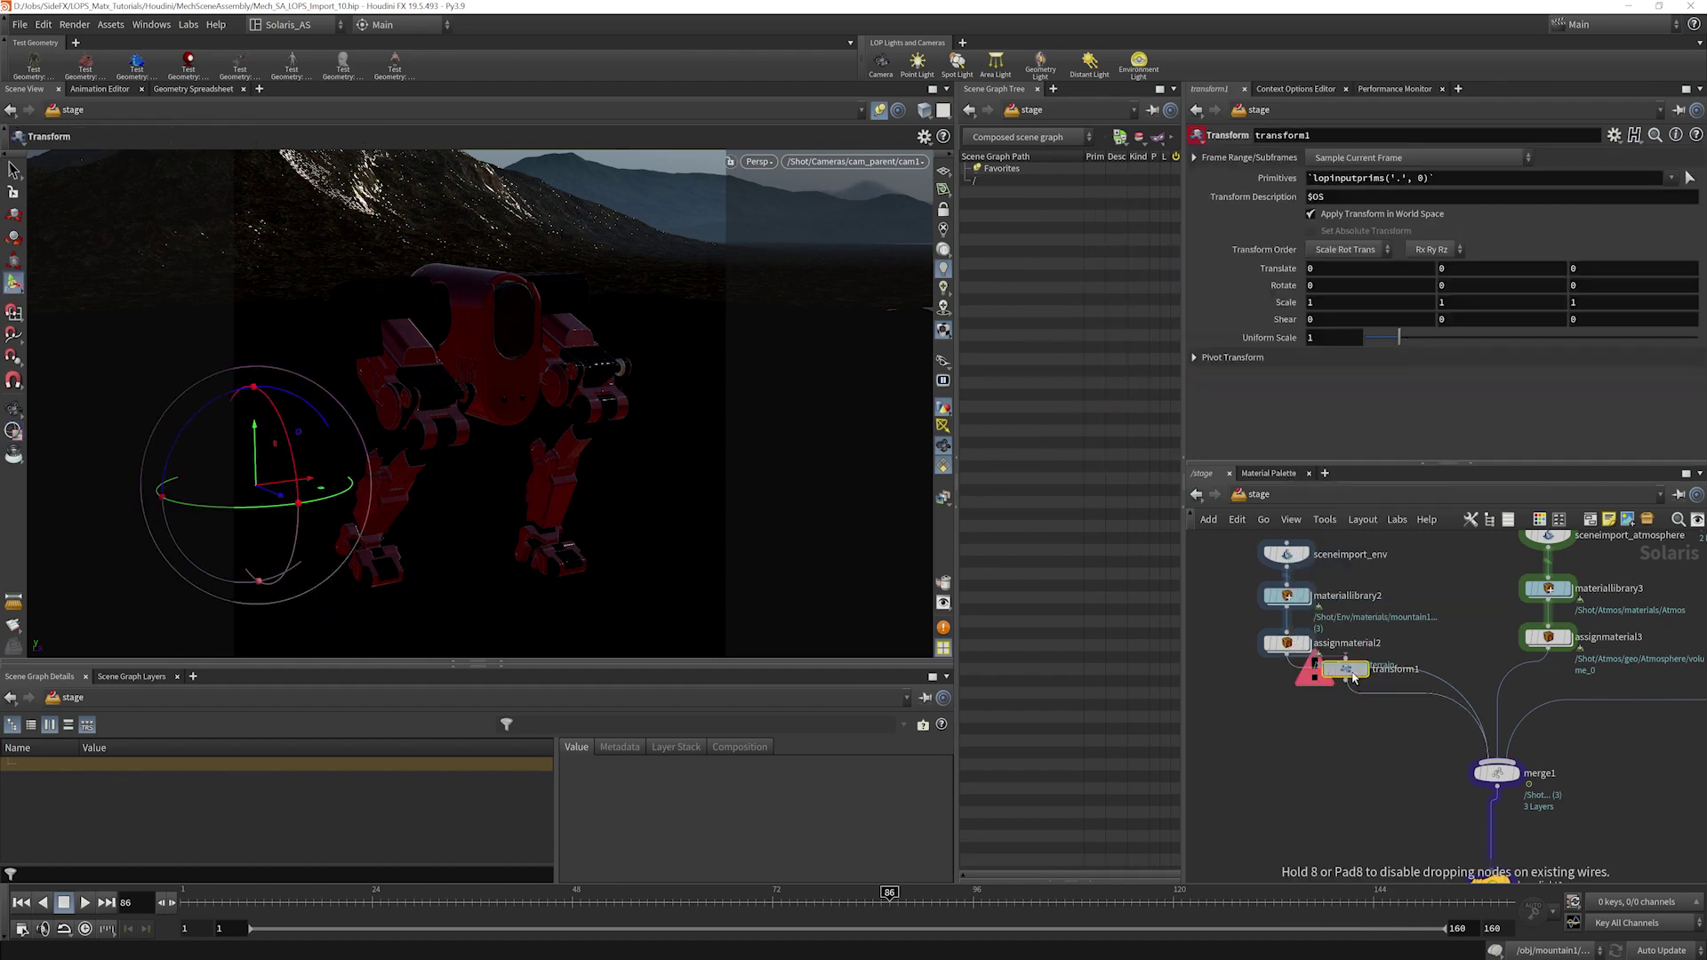
click(1350, 692)
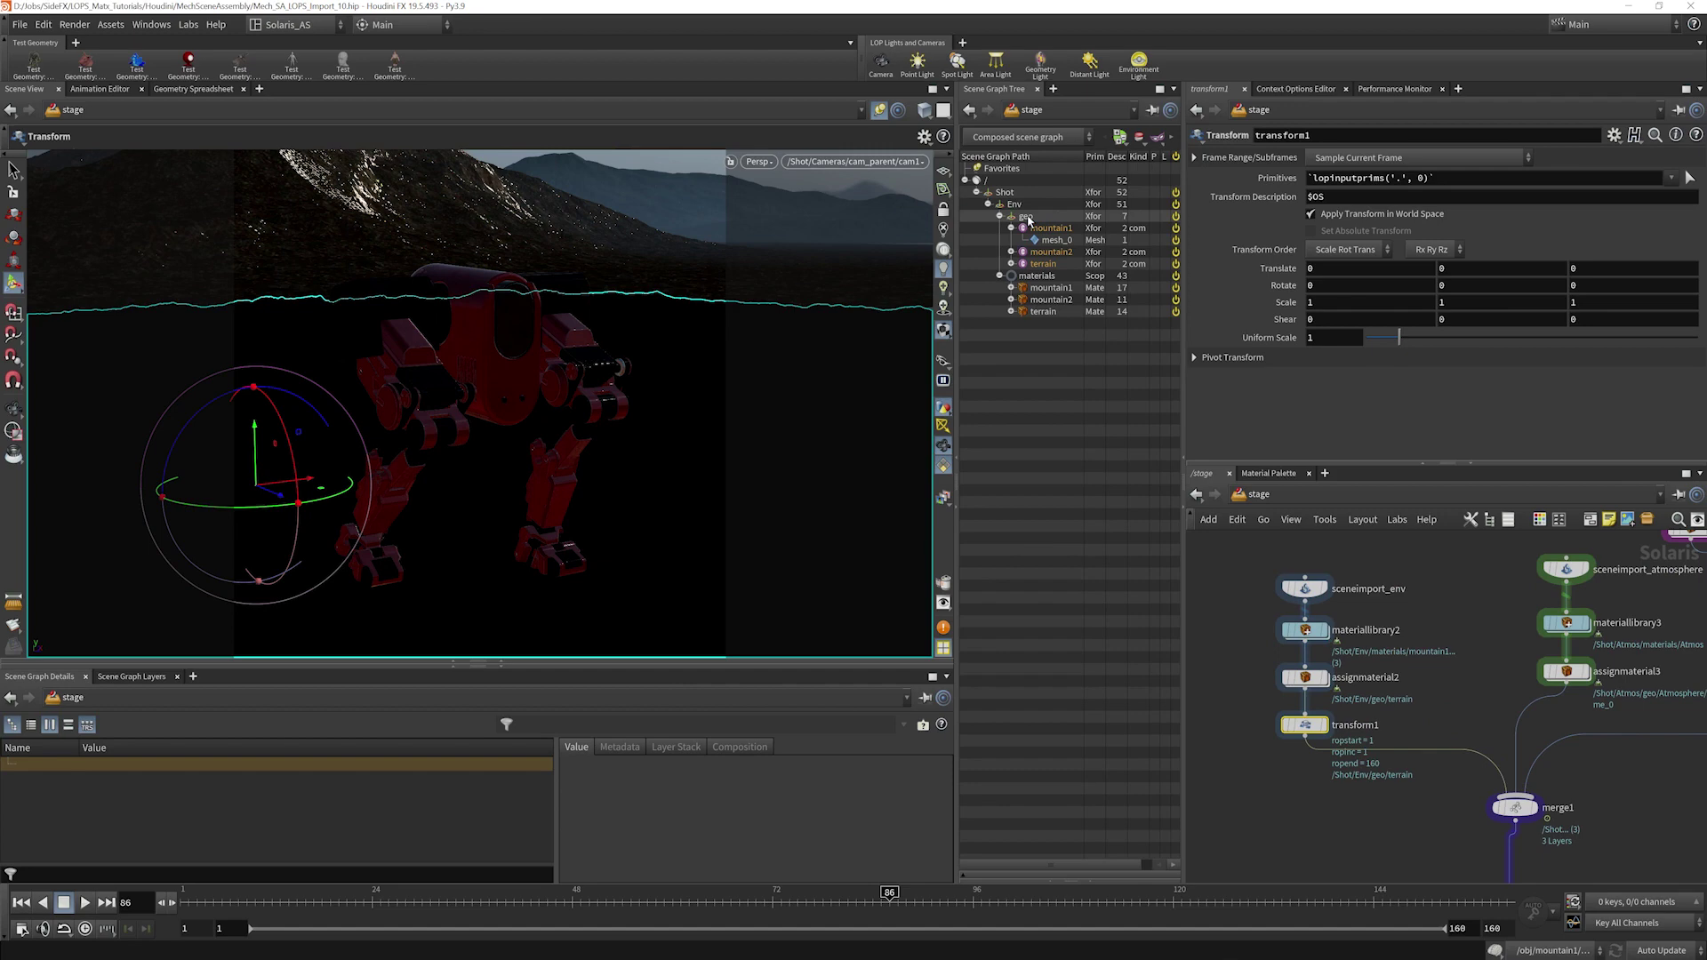
- Assign /Shot/Env/geo as the Transform node's primitives and set its Y translation to -0.055
click(1025, 216)
ctrl+click(1042, 275)
drag(1168, 279, 1385, 177)
click(1456, 268)
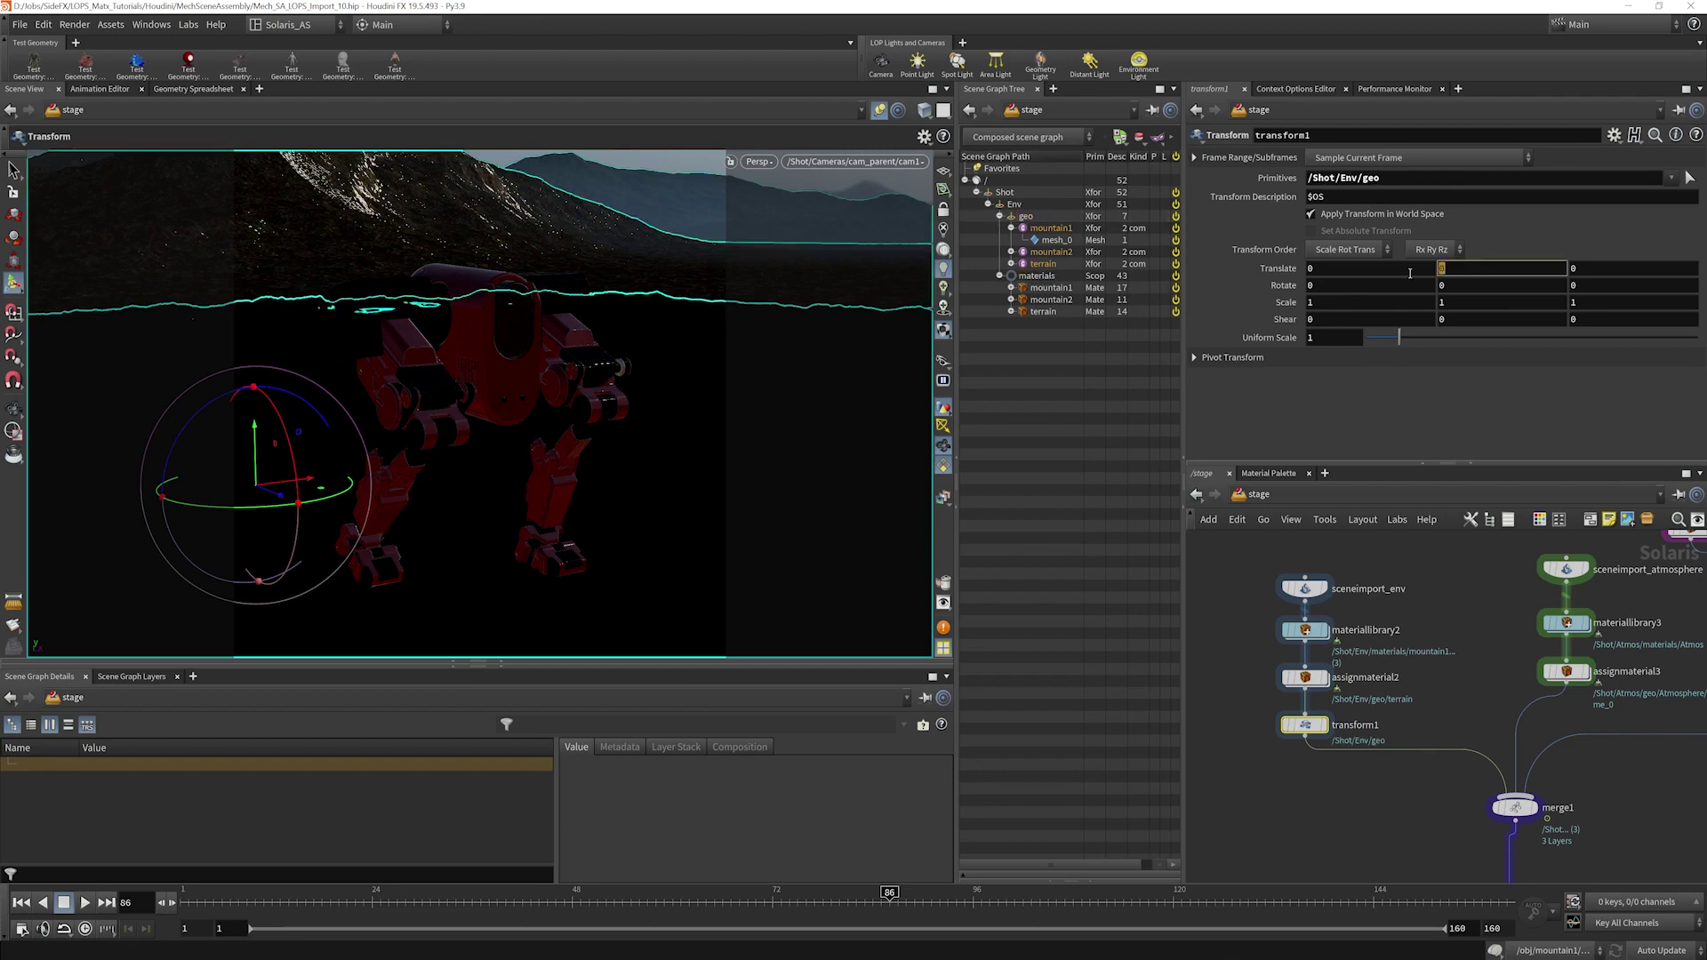
text(-0.055)
key(Return)
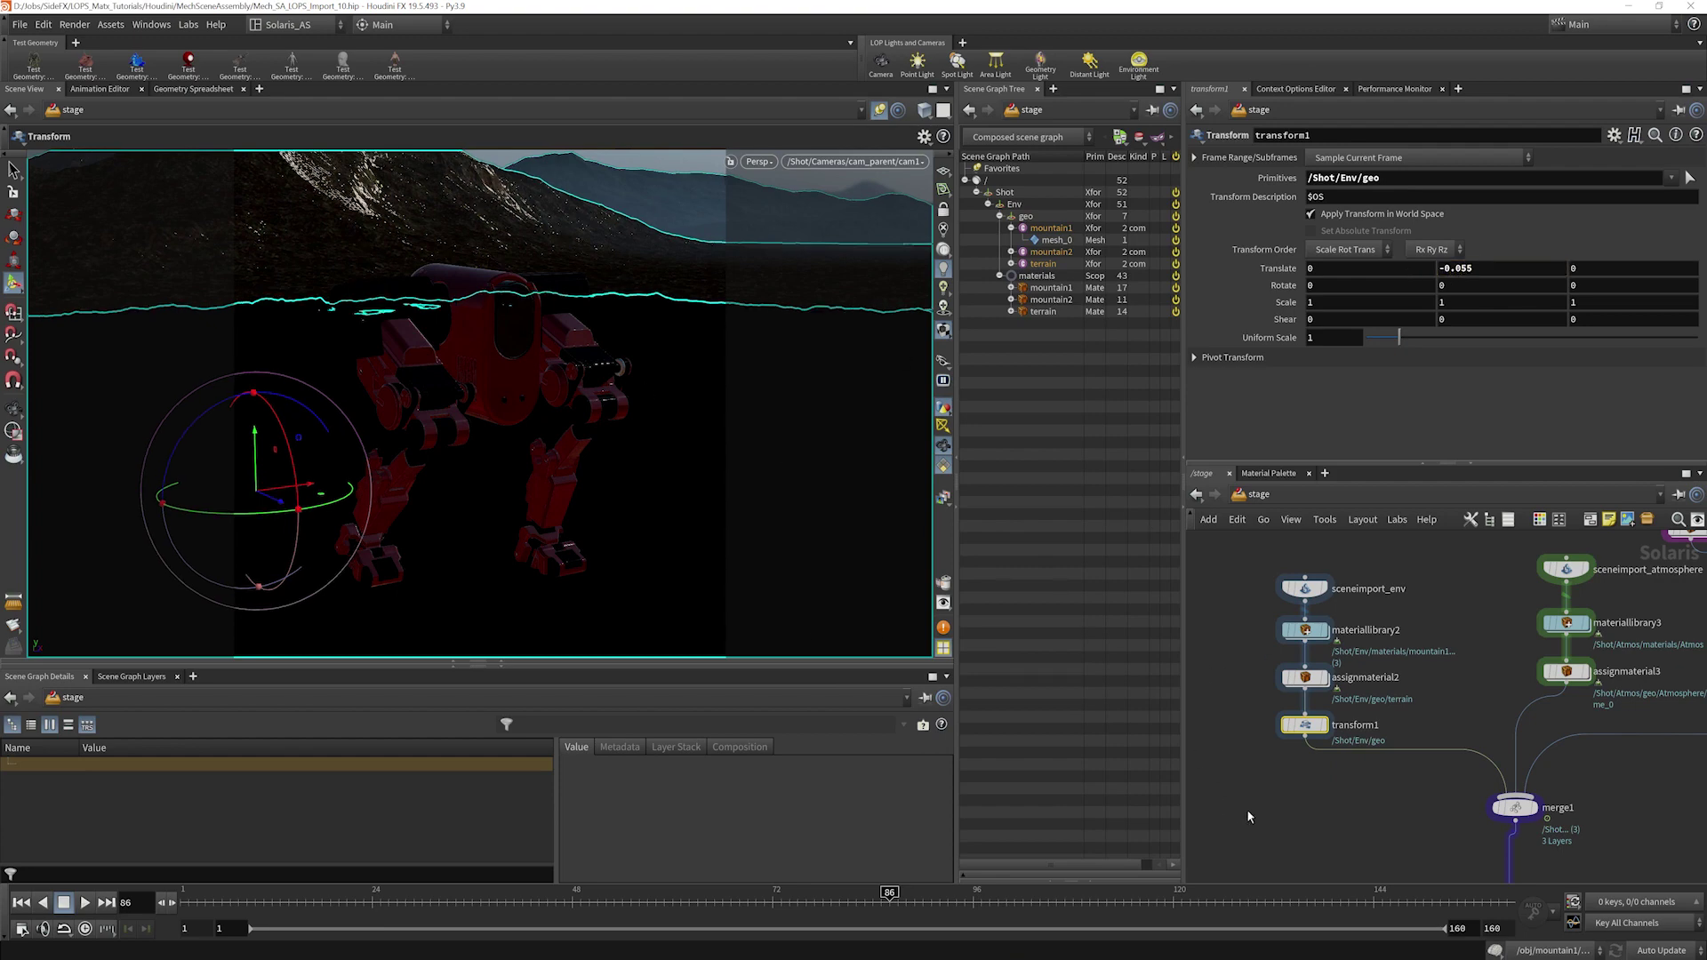
- Switch the viewport renderer to Karma and clear the render region to preview the whole camera frame
click(1314, 811)
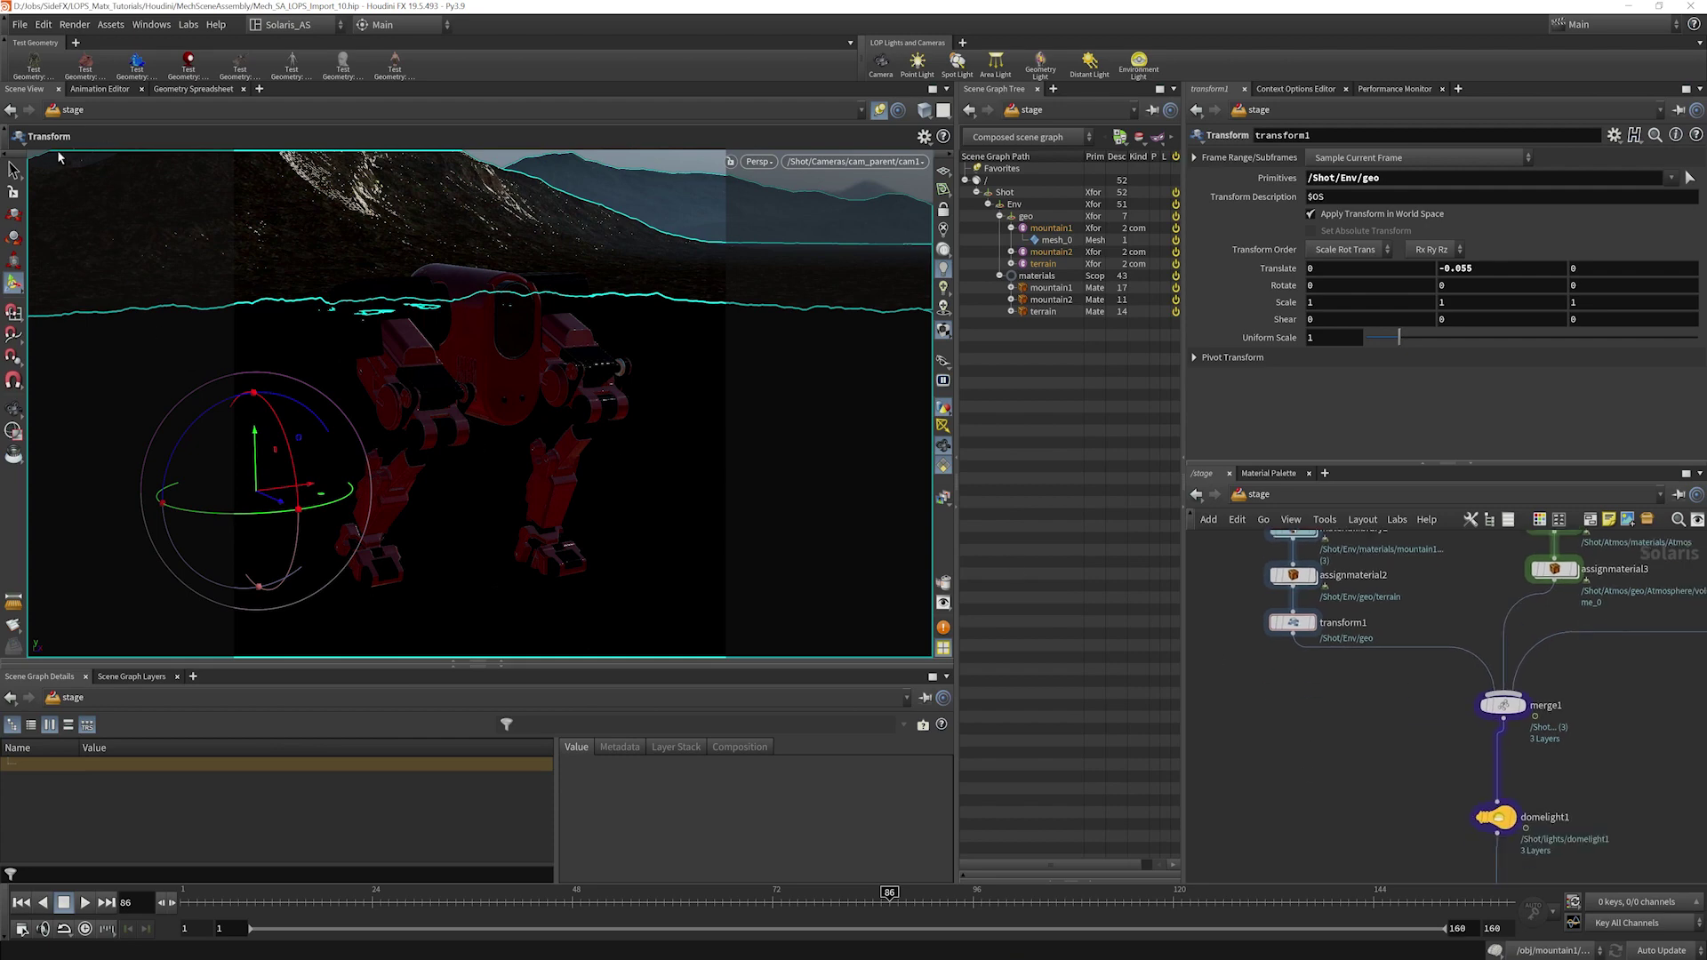
click(758, 162)
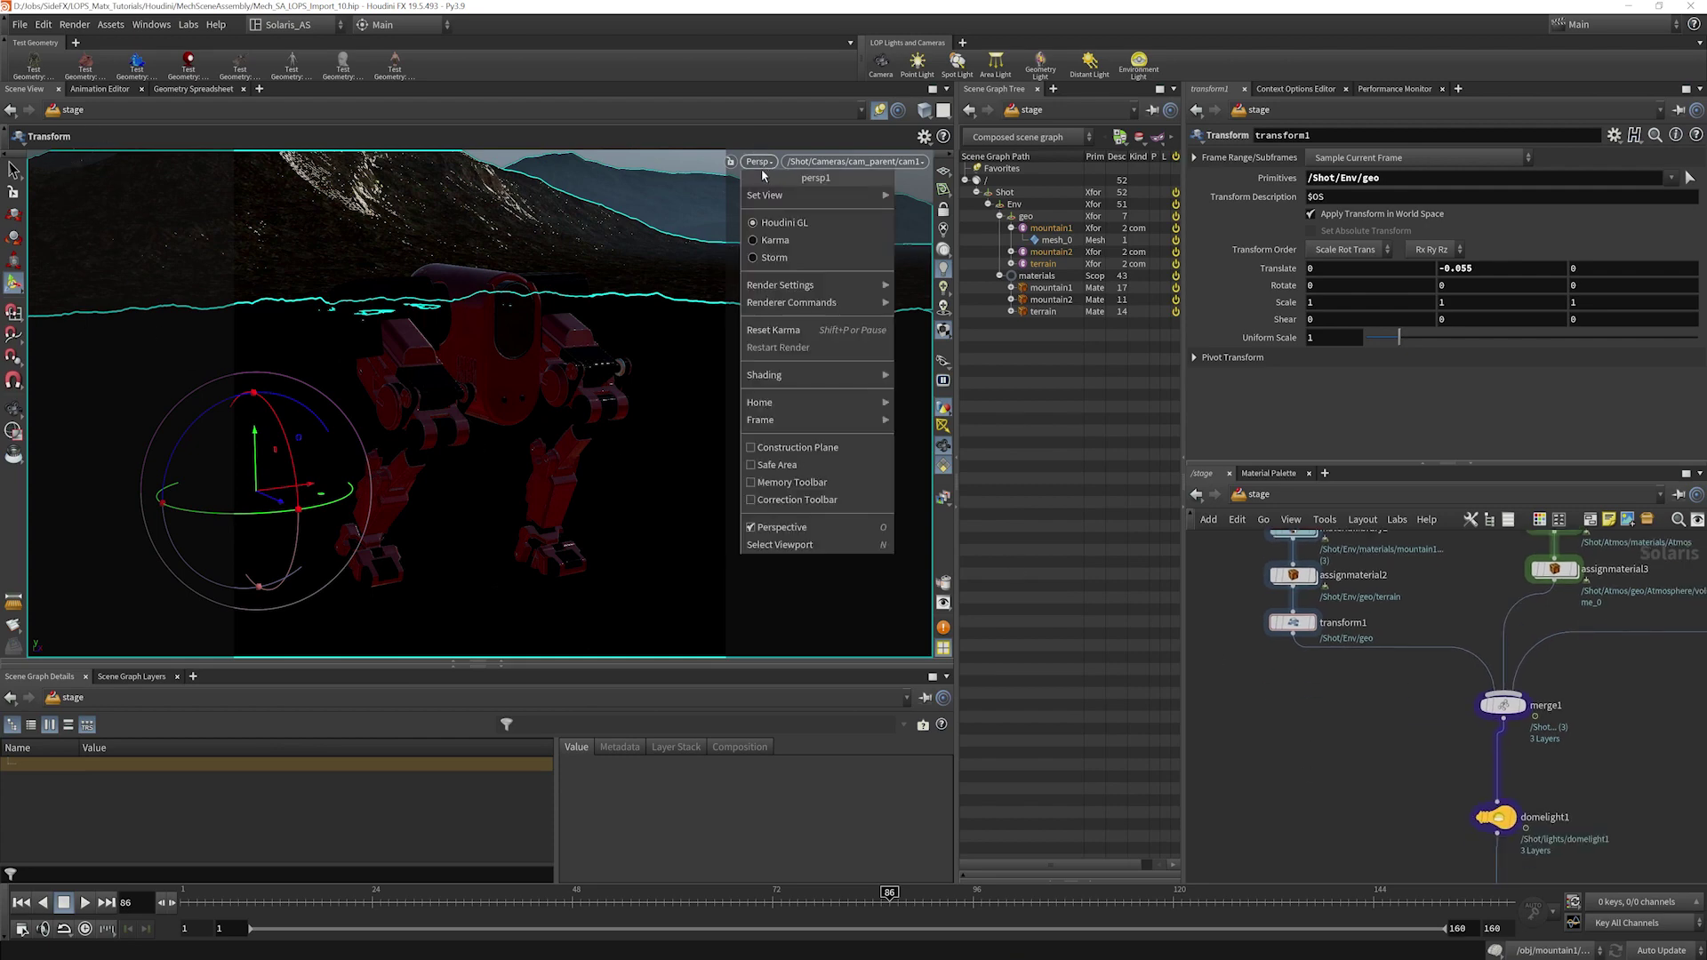
click(772, 240)
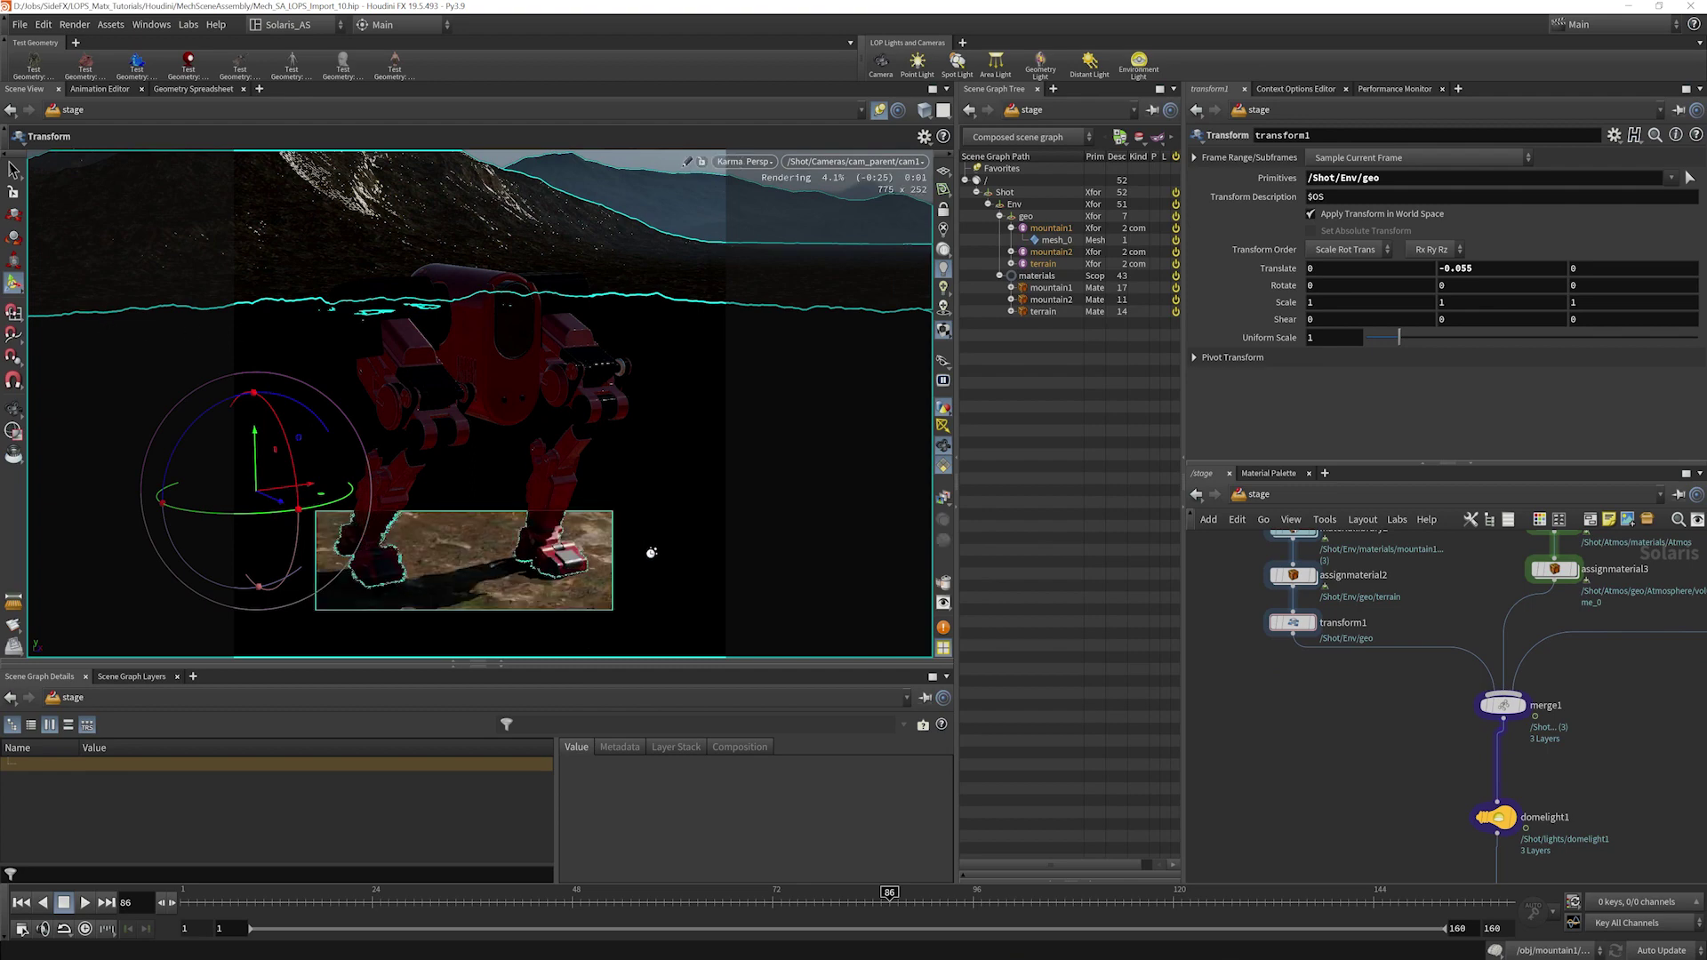
click(10, 168)
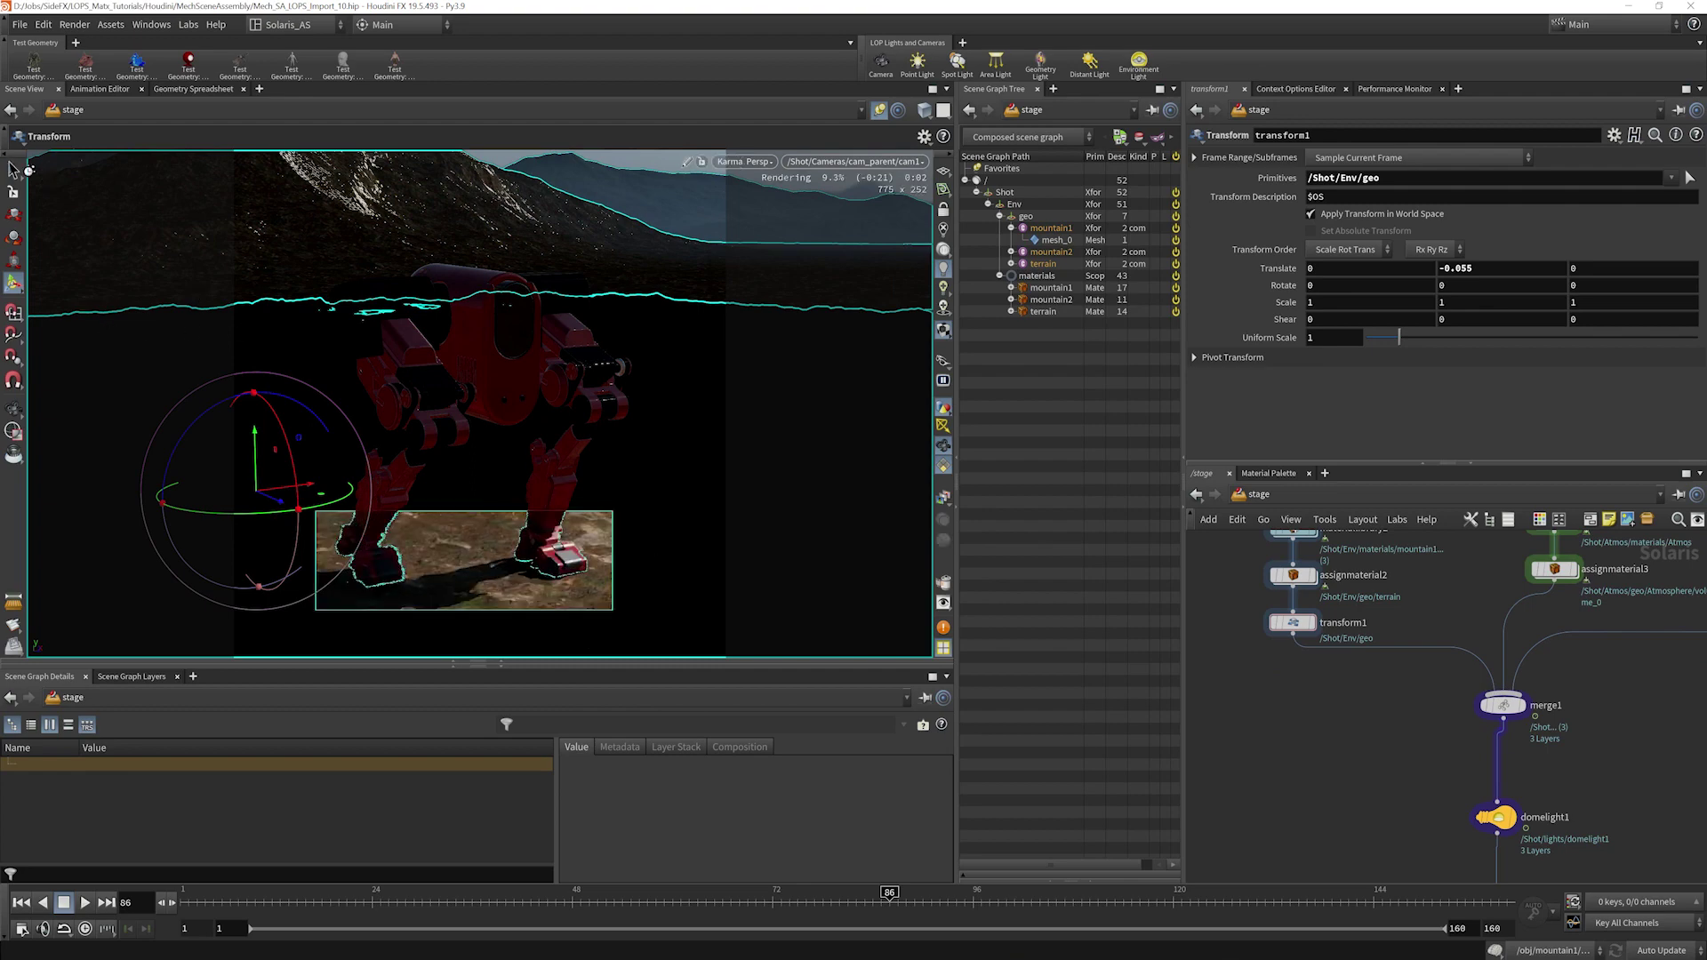
click(548, 570)
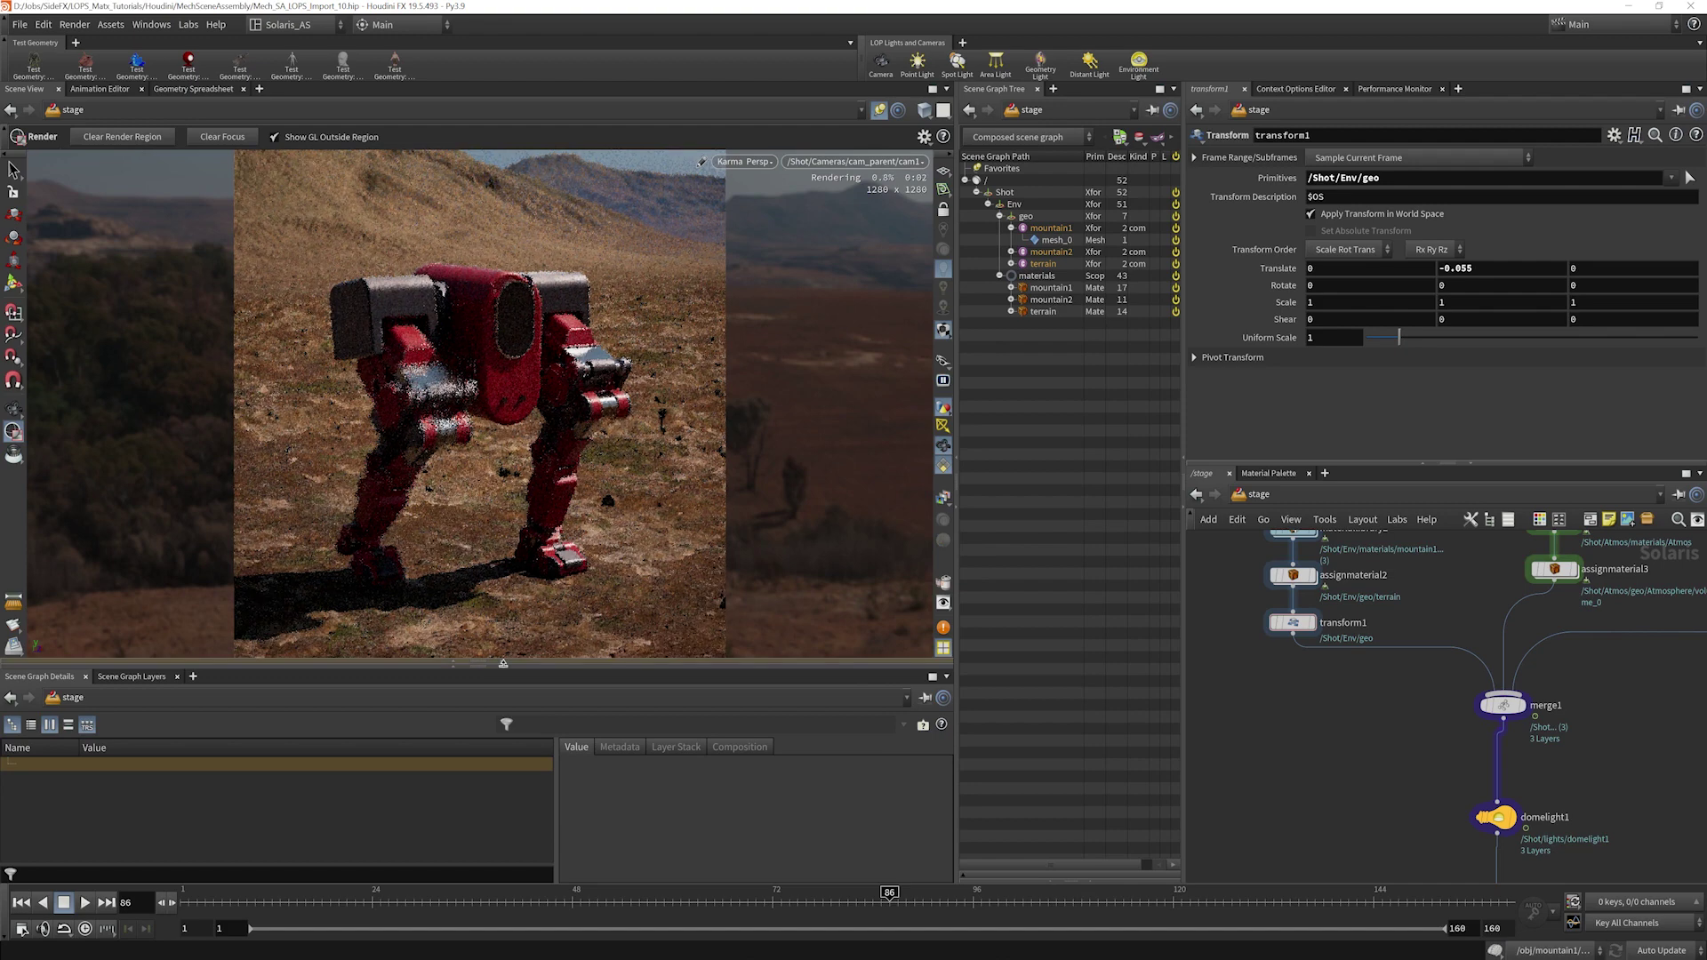
- Open the render gallery, snapshot the current Karma render and inspect its sky area in a separate gallery window
click(503, 662)
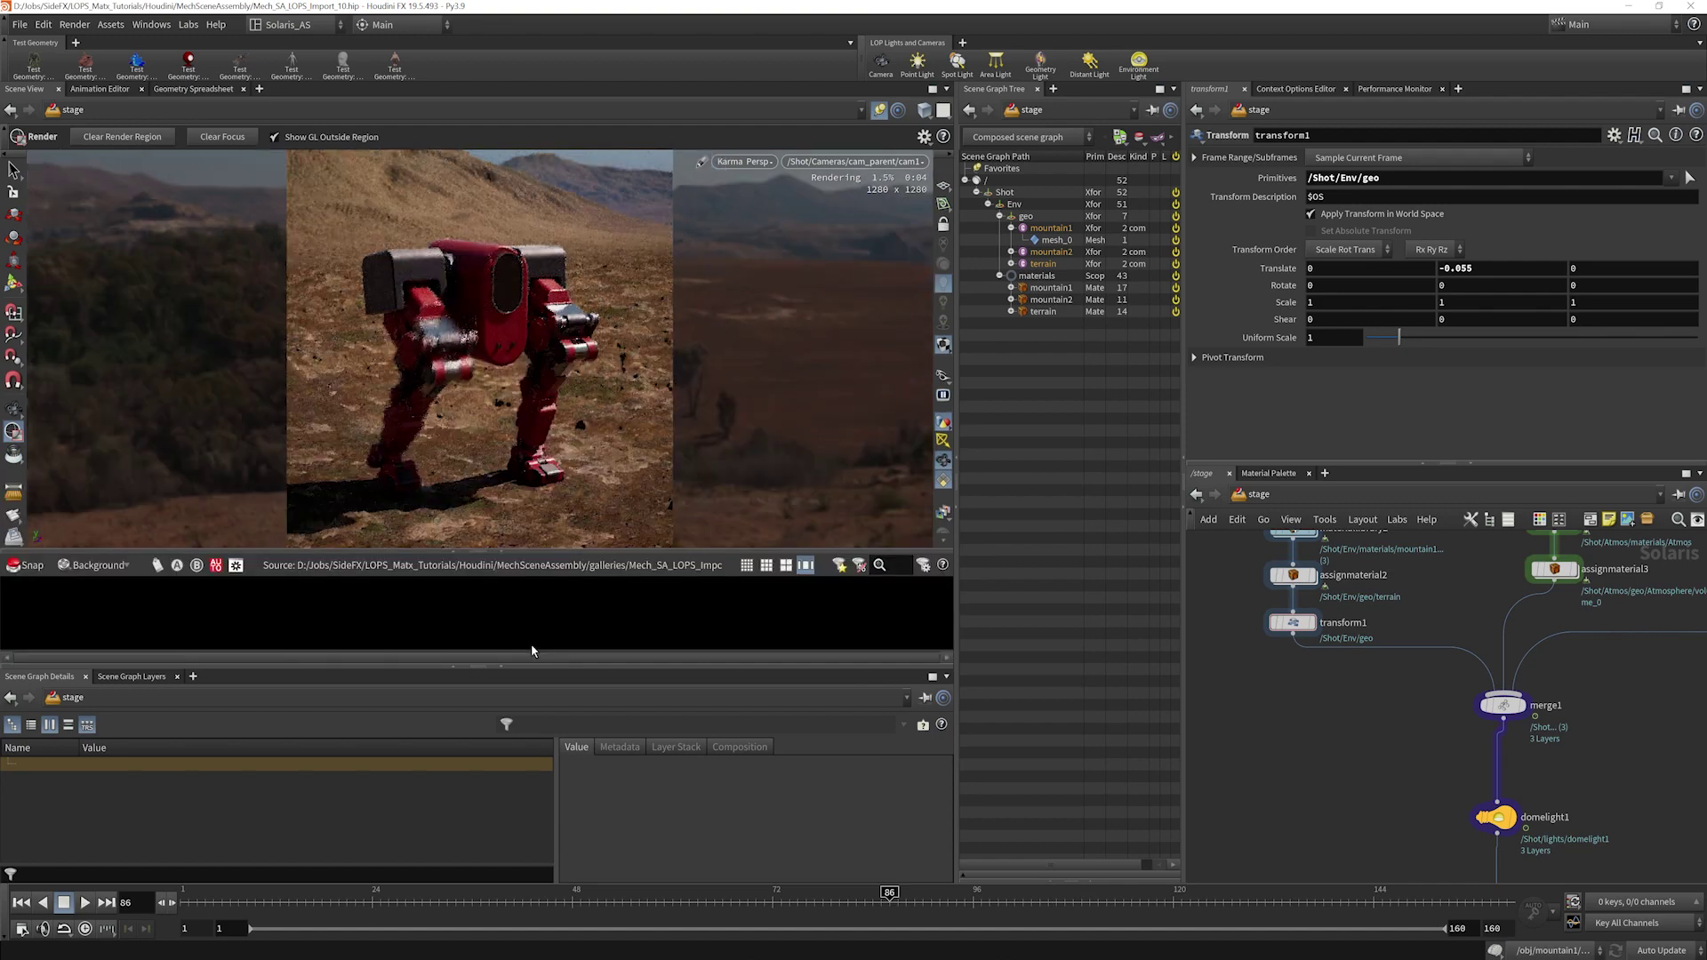
click(30, 569)
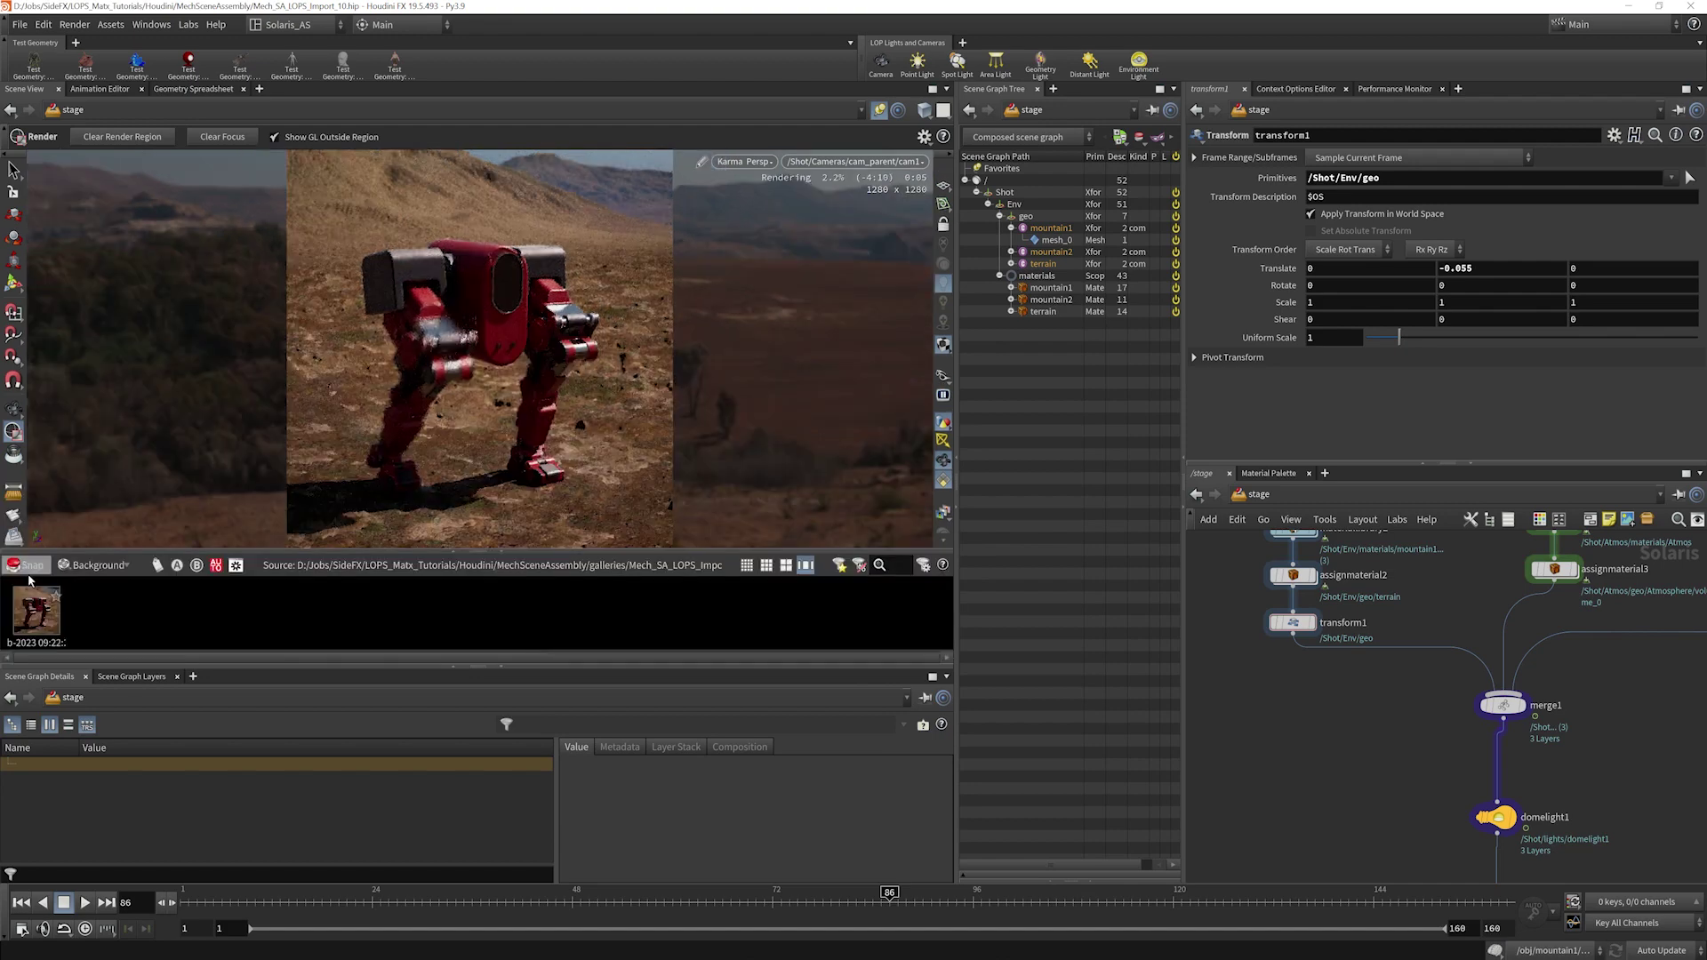
double_click(40, 619)
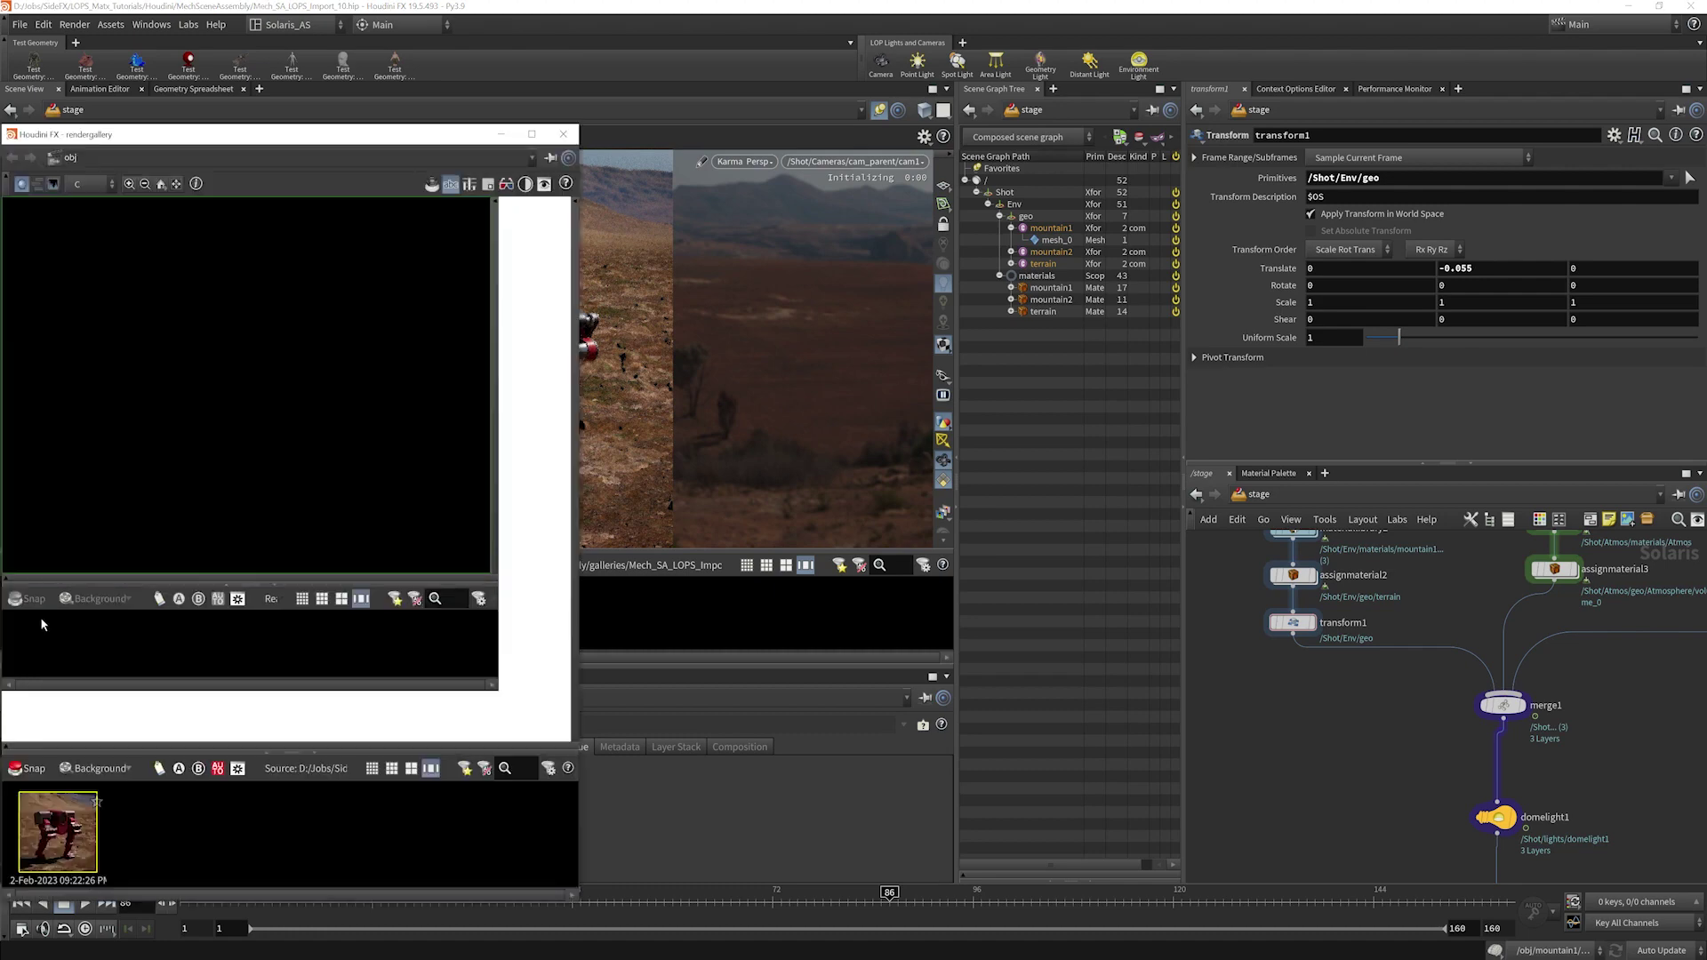
drag(332, 136, 1027, 113)
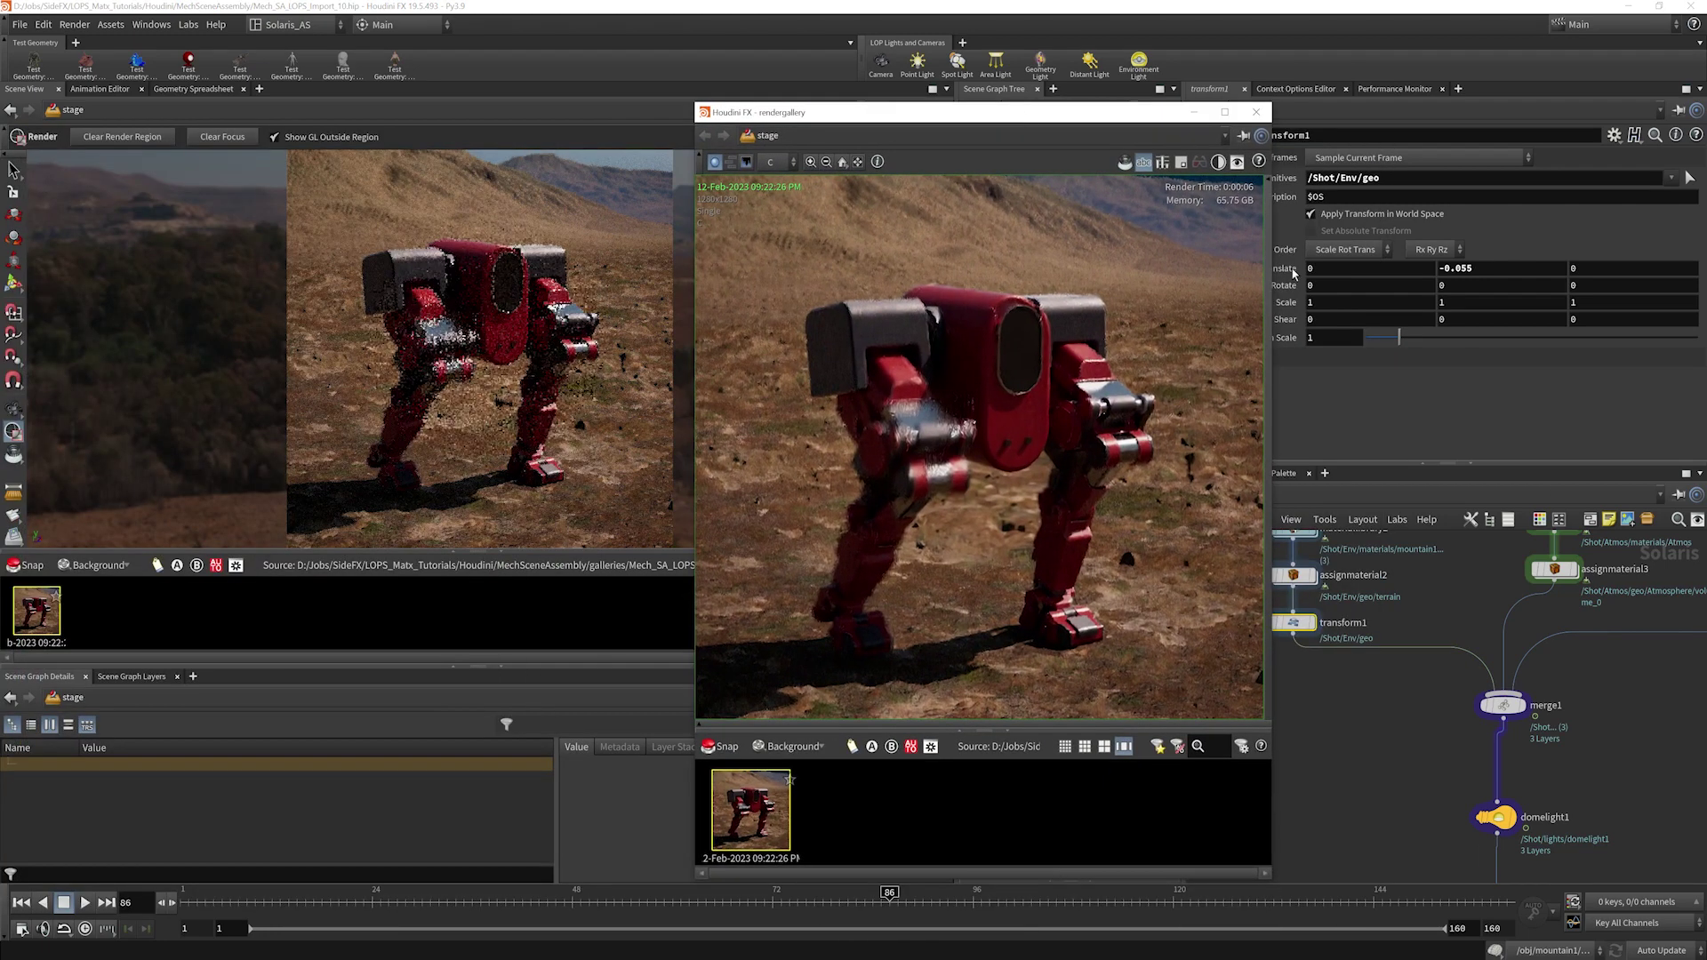
middle_drag(1142, 287, 1136, 338)
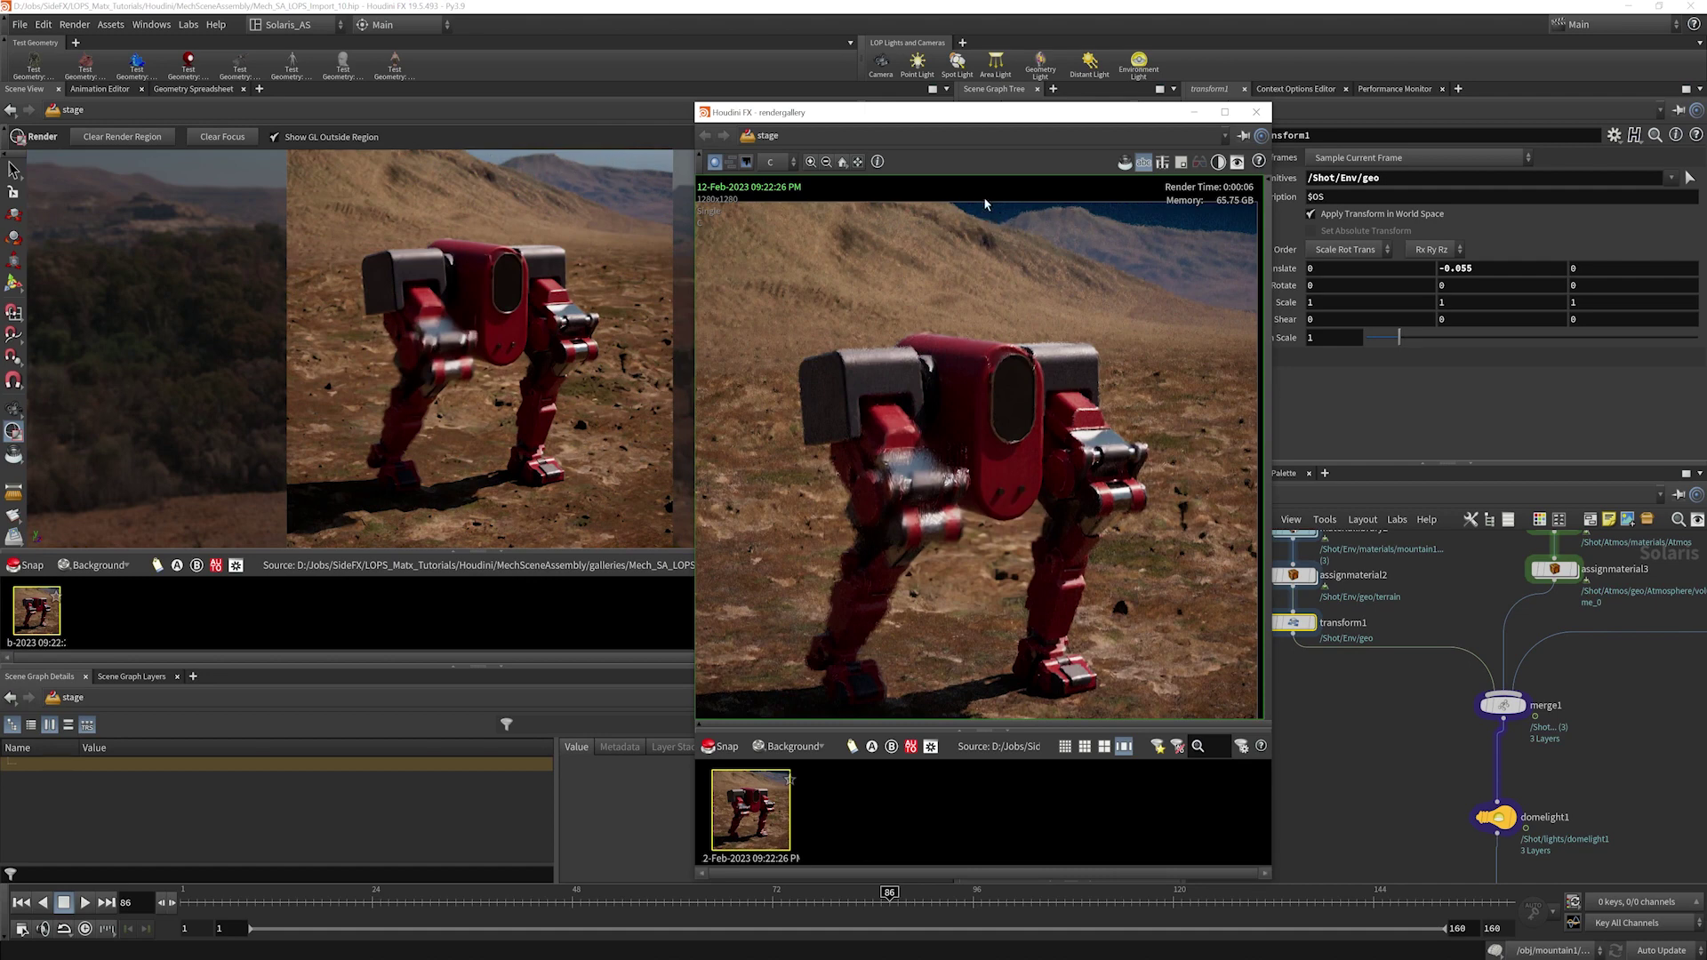
drag(987, 113, 610, 553)
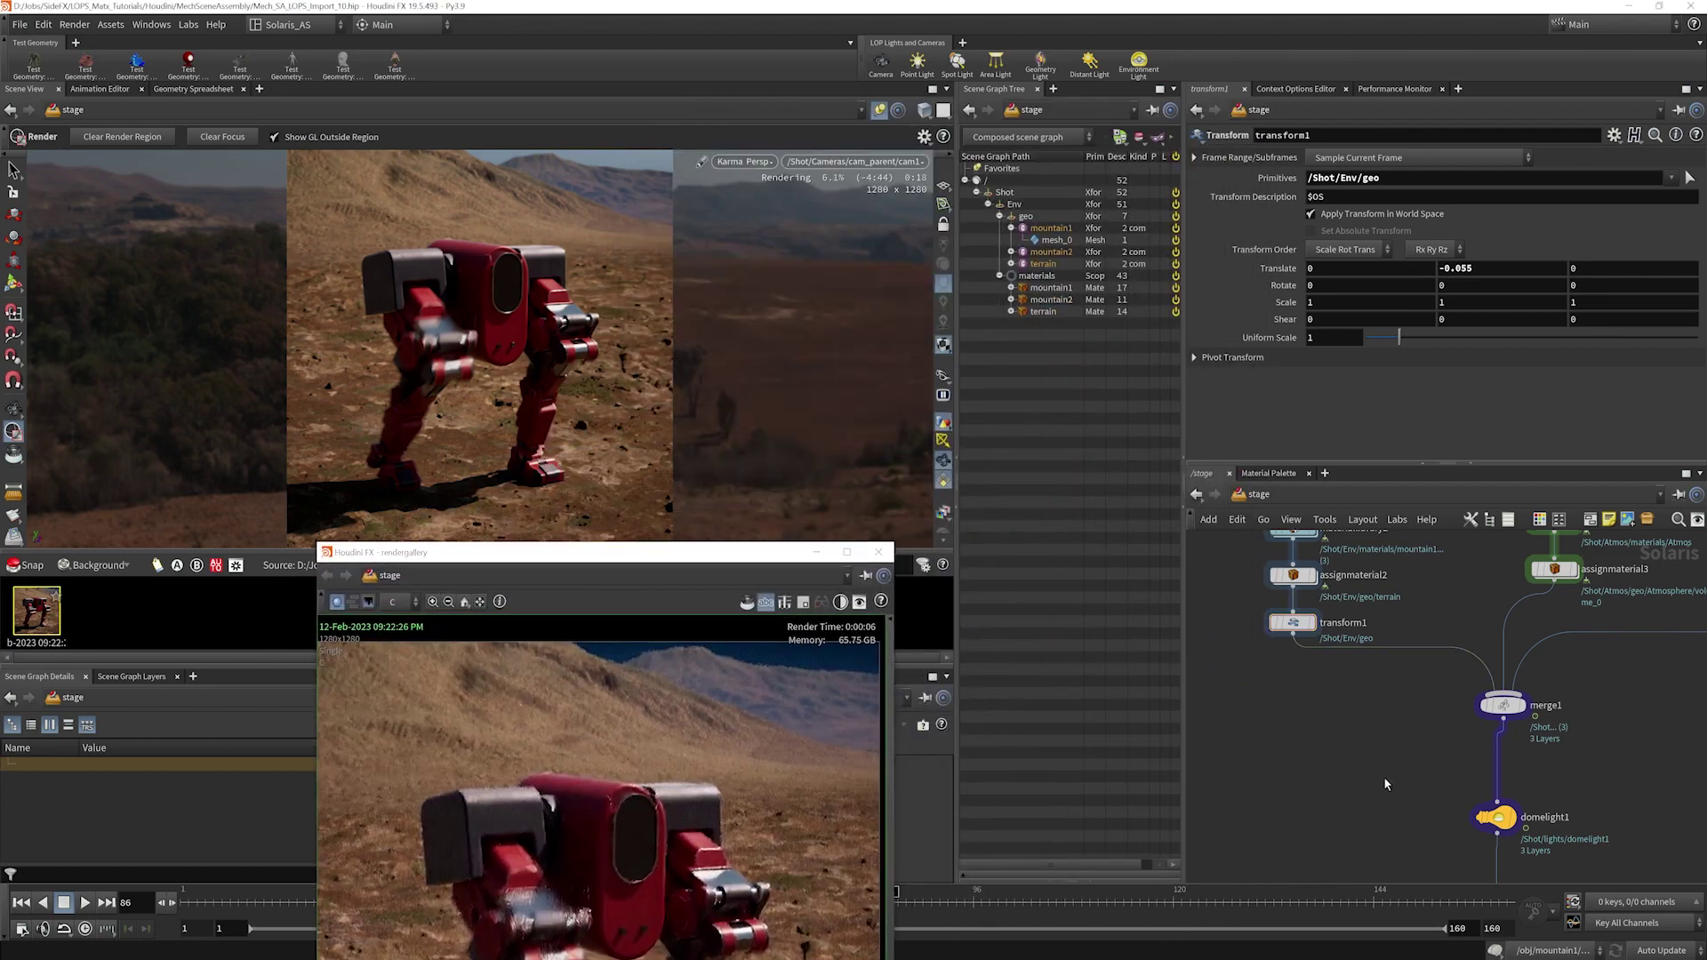
- Set the domelight1 node's Render Light Geometry property to Set or Create and enable it
middle_drag(1384, 784, 1244, 587)
drag(1260, 620, 1386, 600)
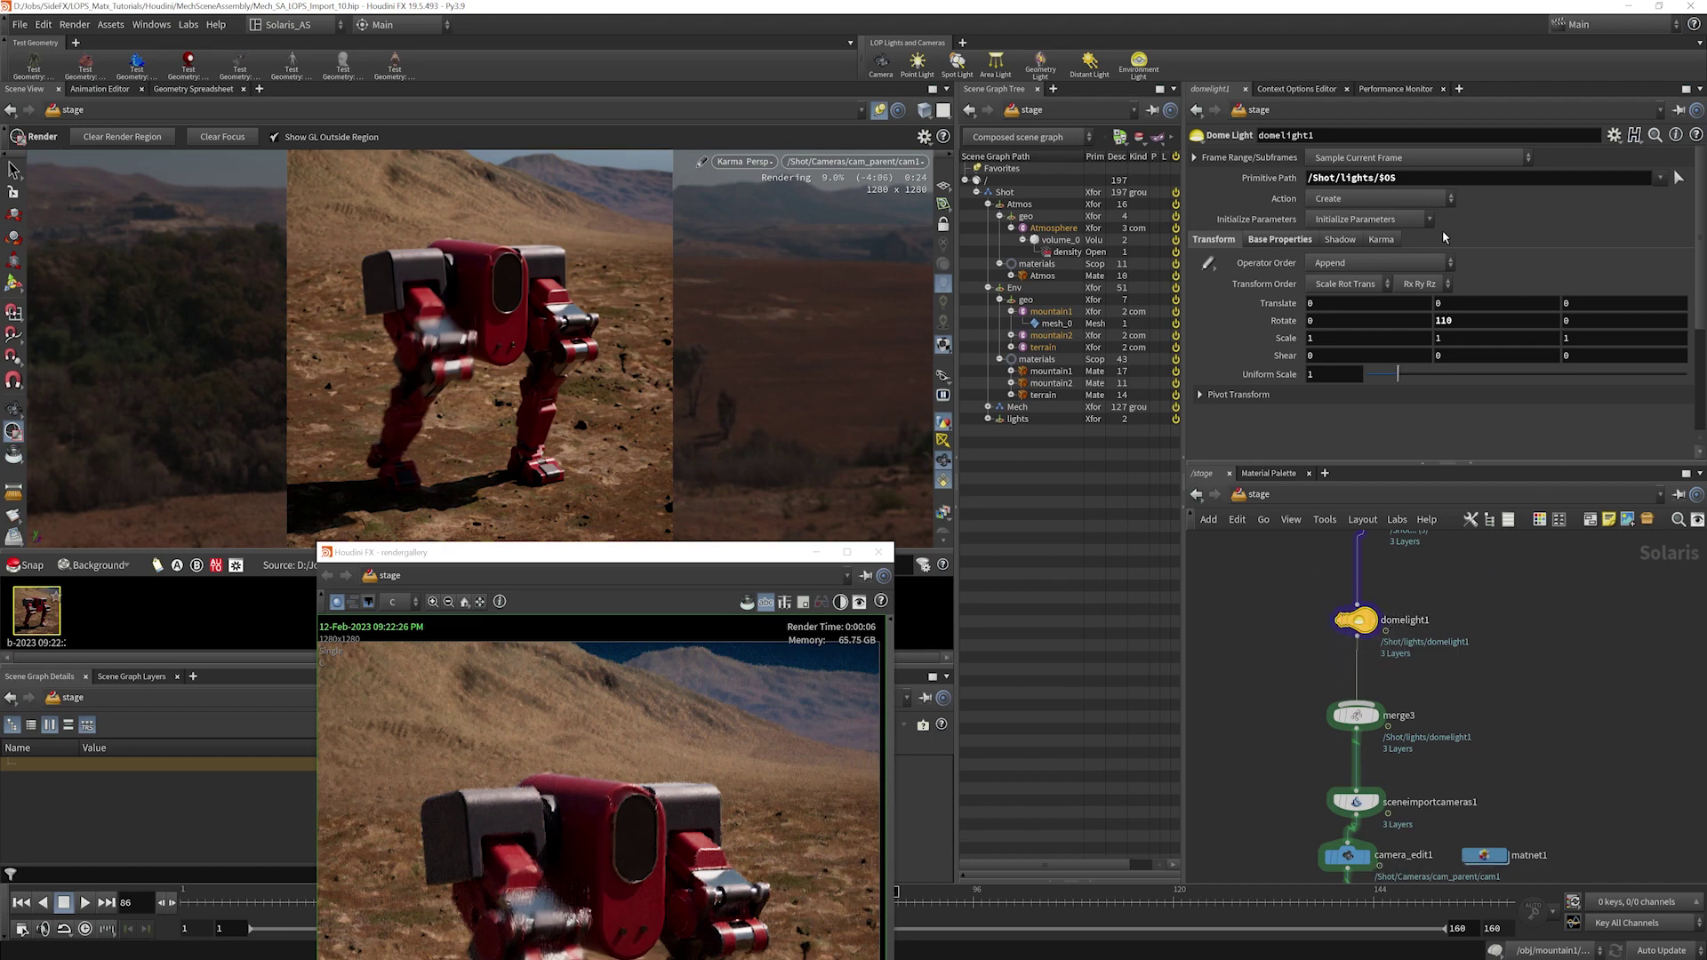
click(1382, 241)
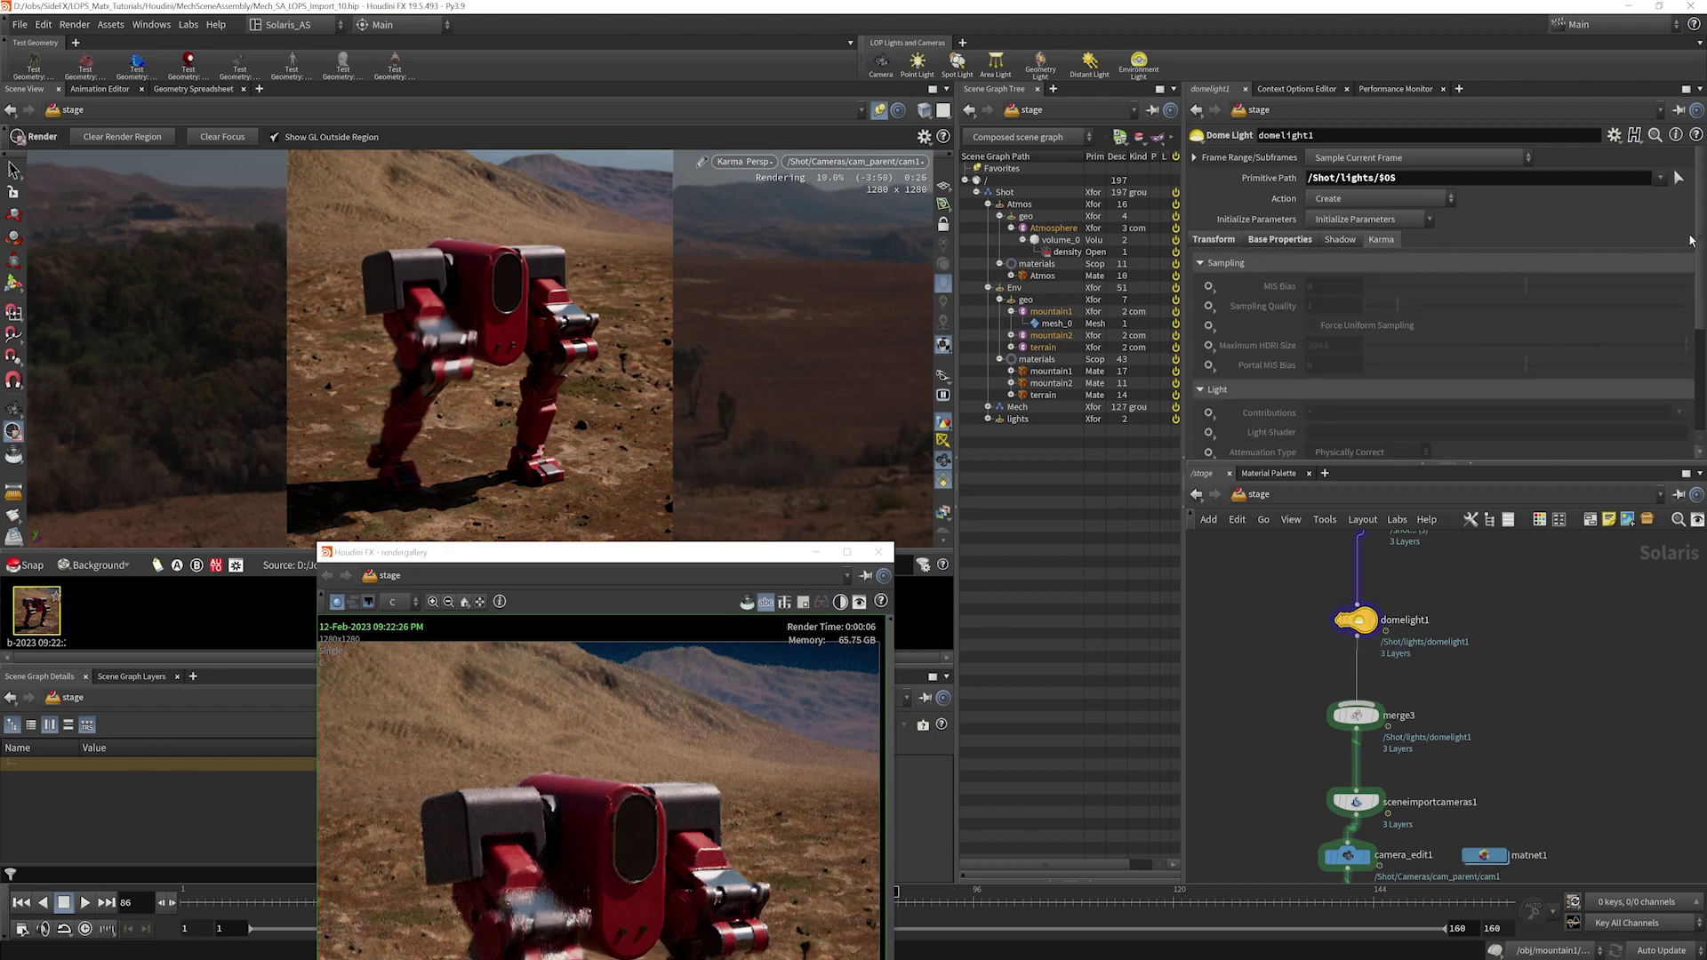
drag(1699, 237, 1689, 370)
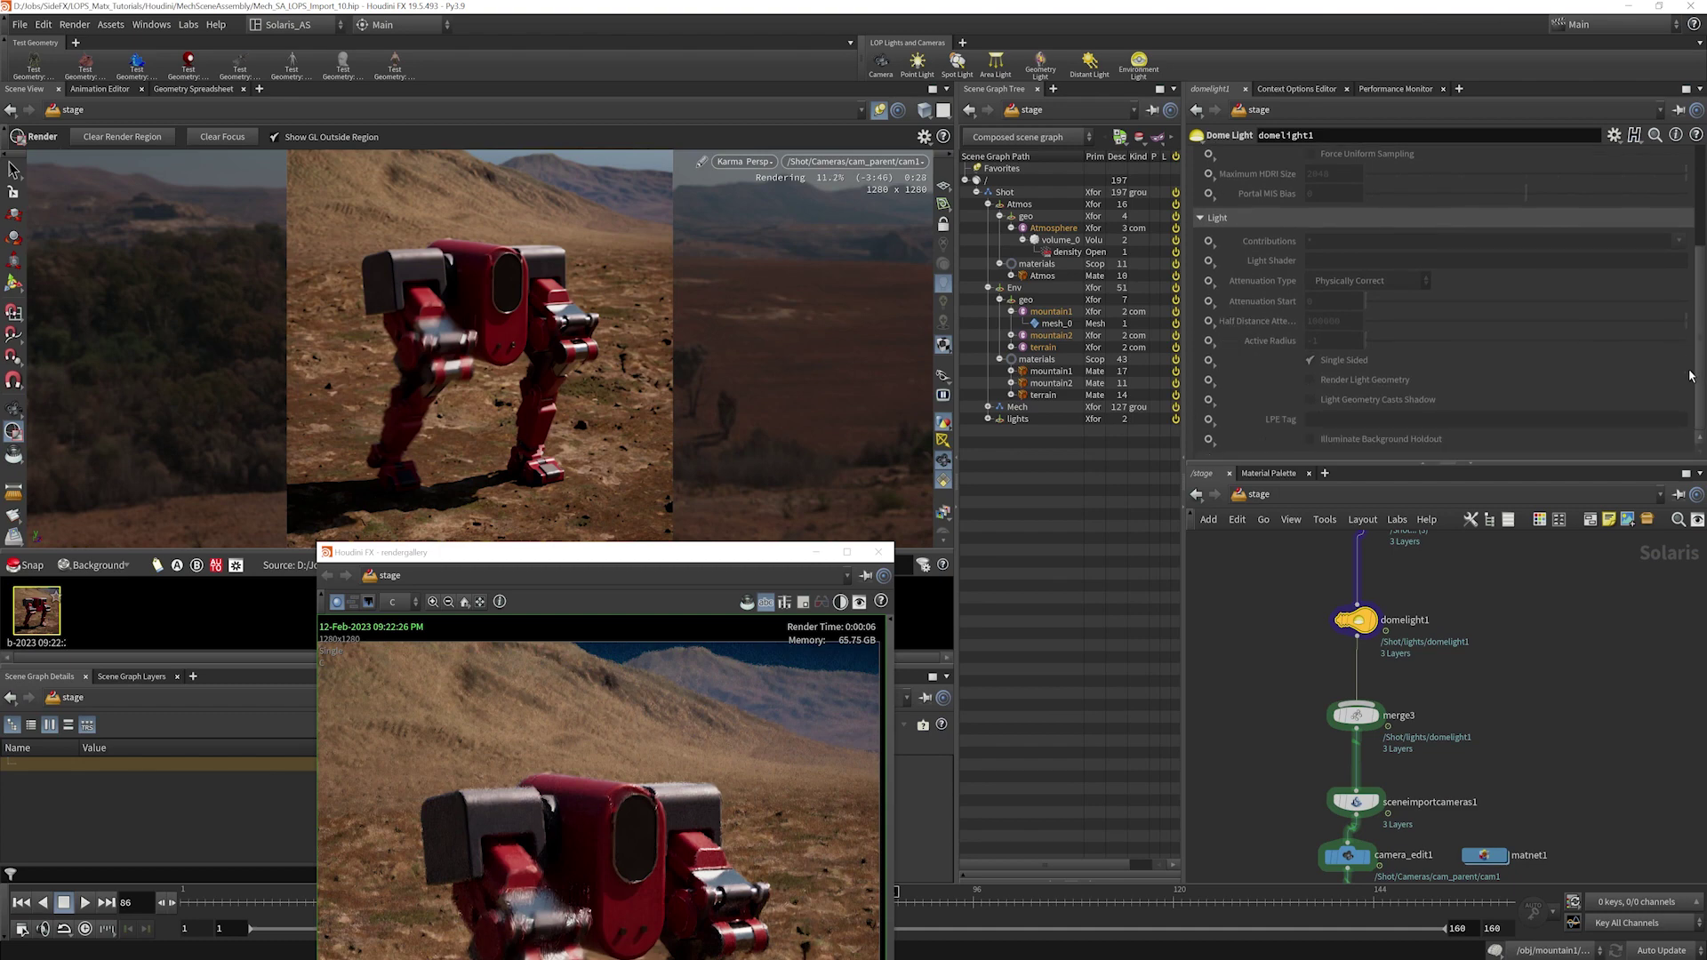
click(1209, 380)
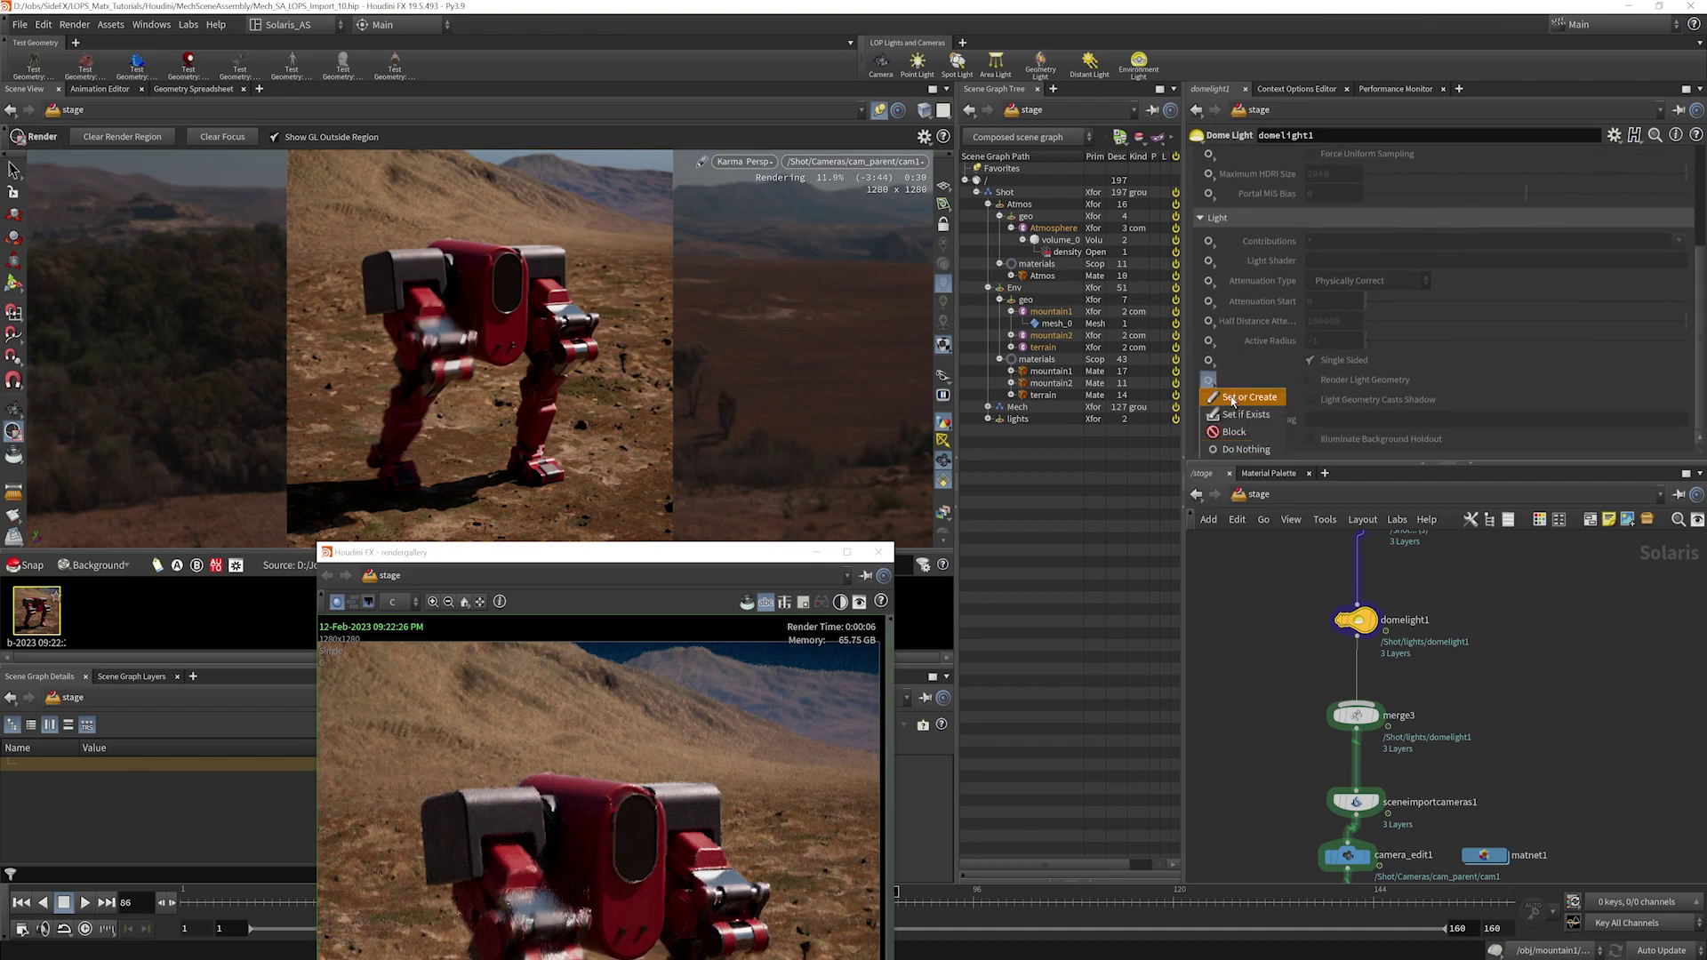
click(1232, 397)
click(1339, 382)
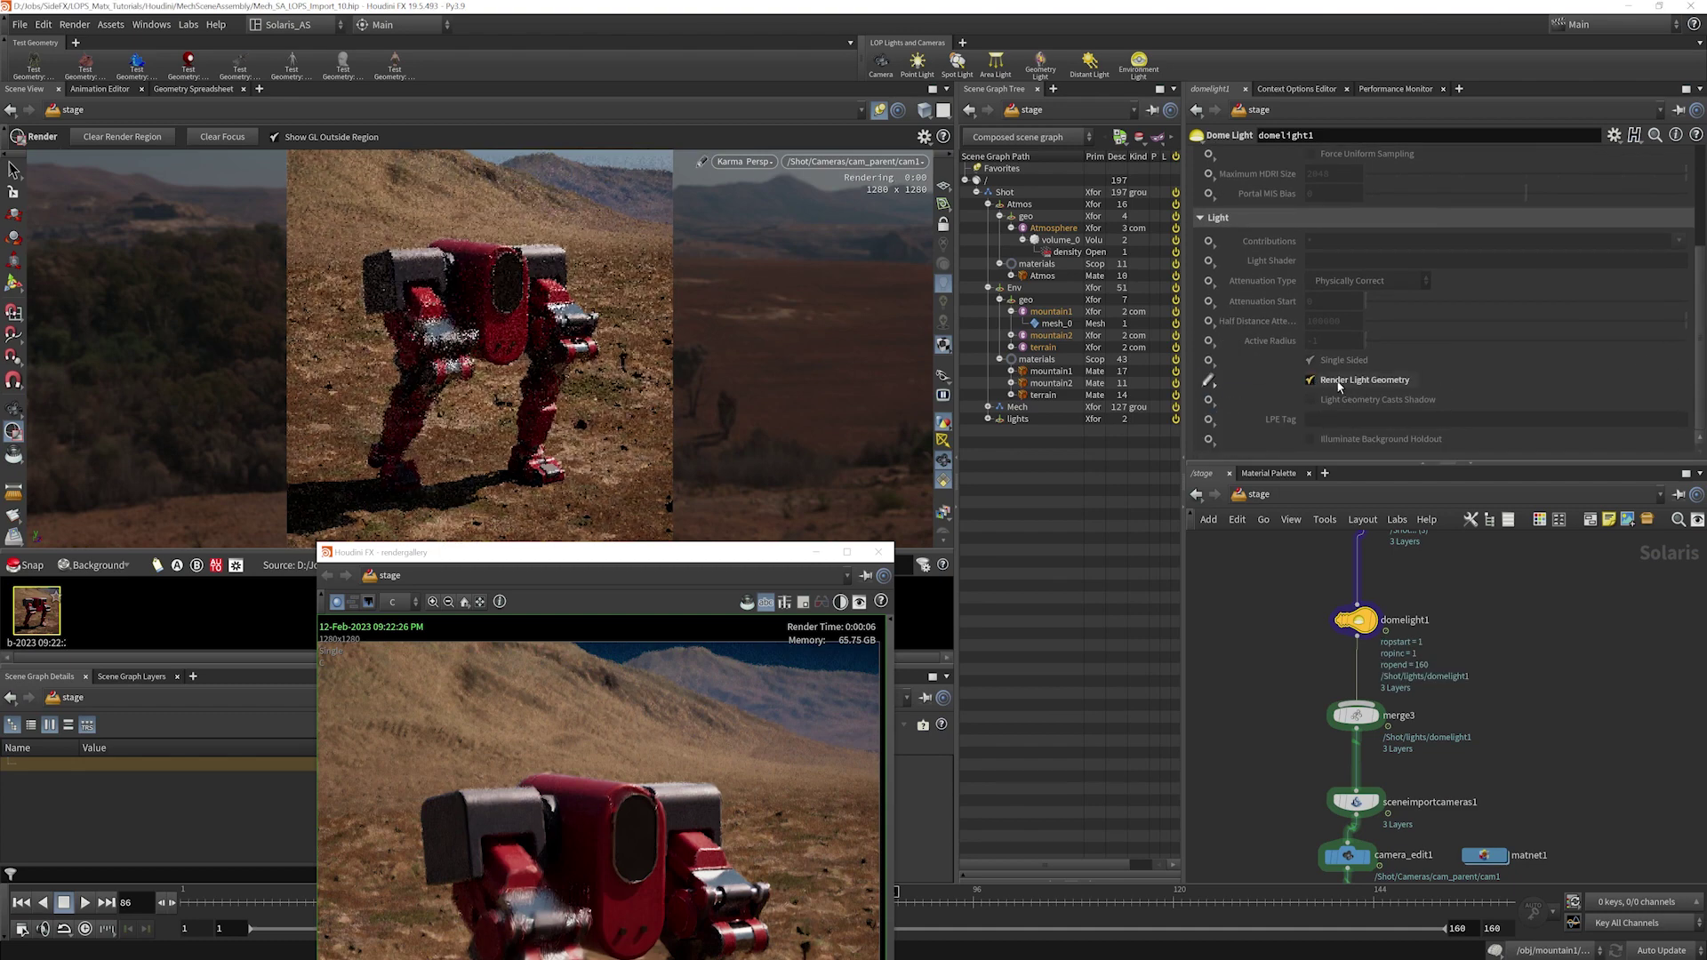
- Snapshot the updated Karma render with the dome light geometry and inspect it in the gallery window
drag(659, 558, 1020, 364)
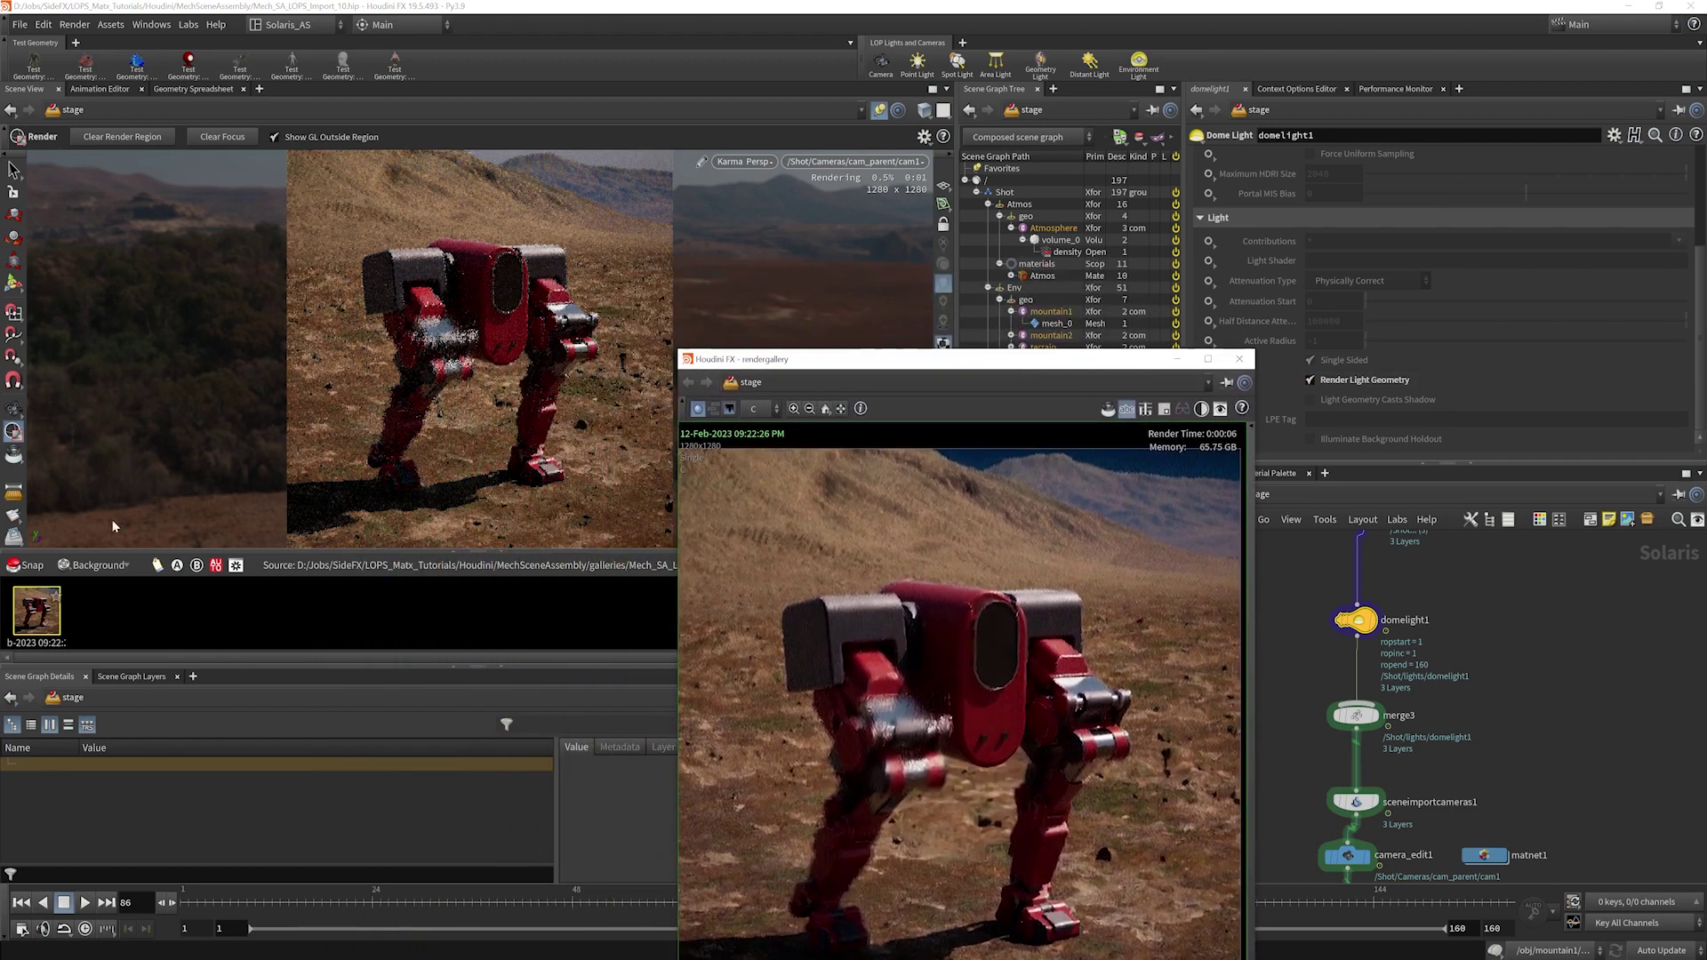
click(30, 569)
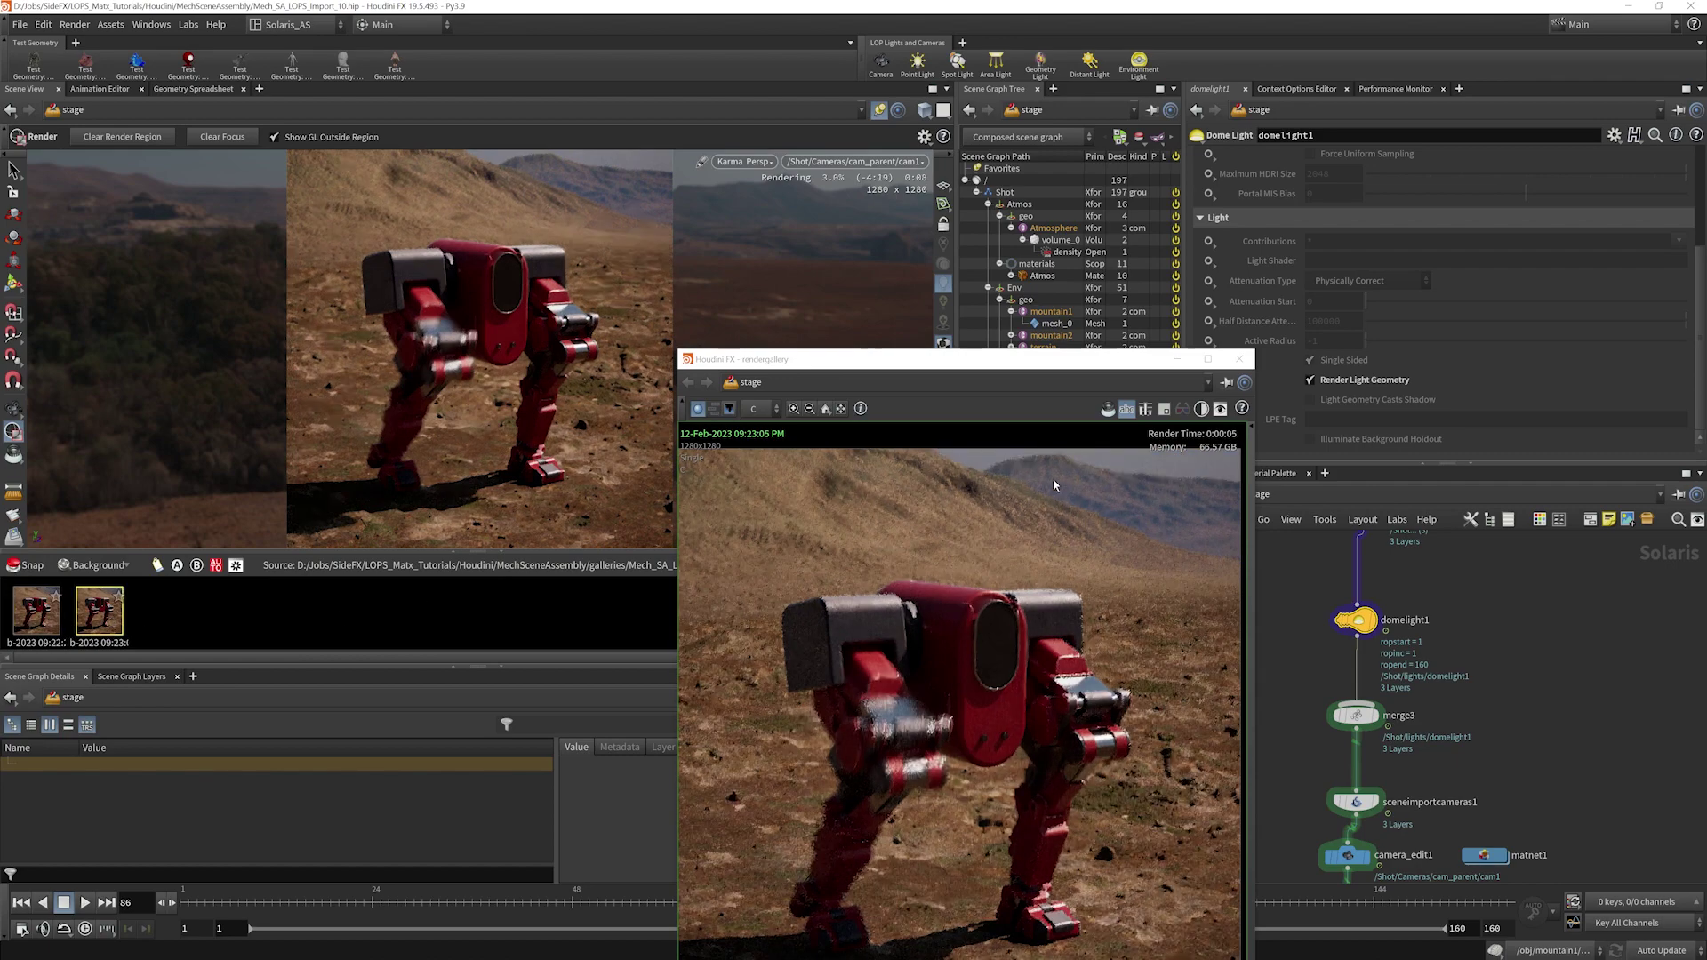
drag(1020, 366, 895, 161)
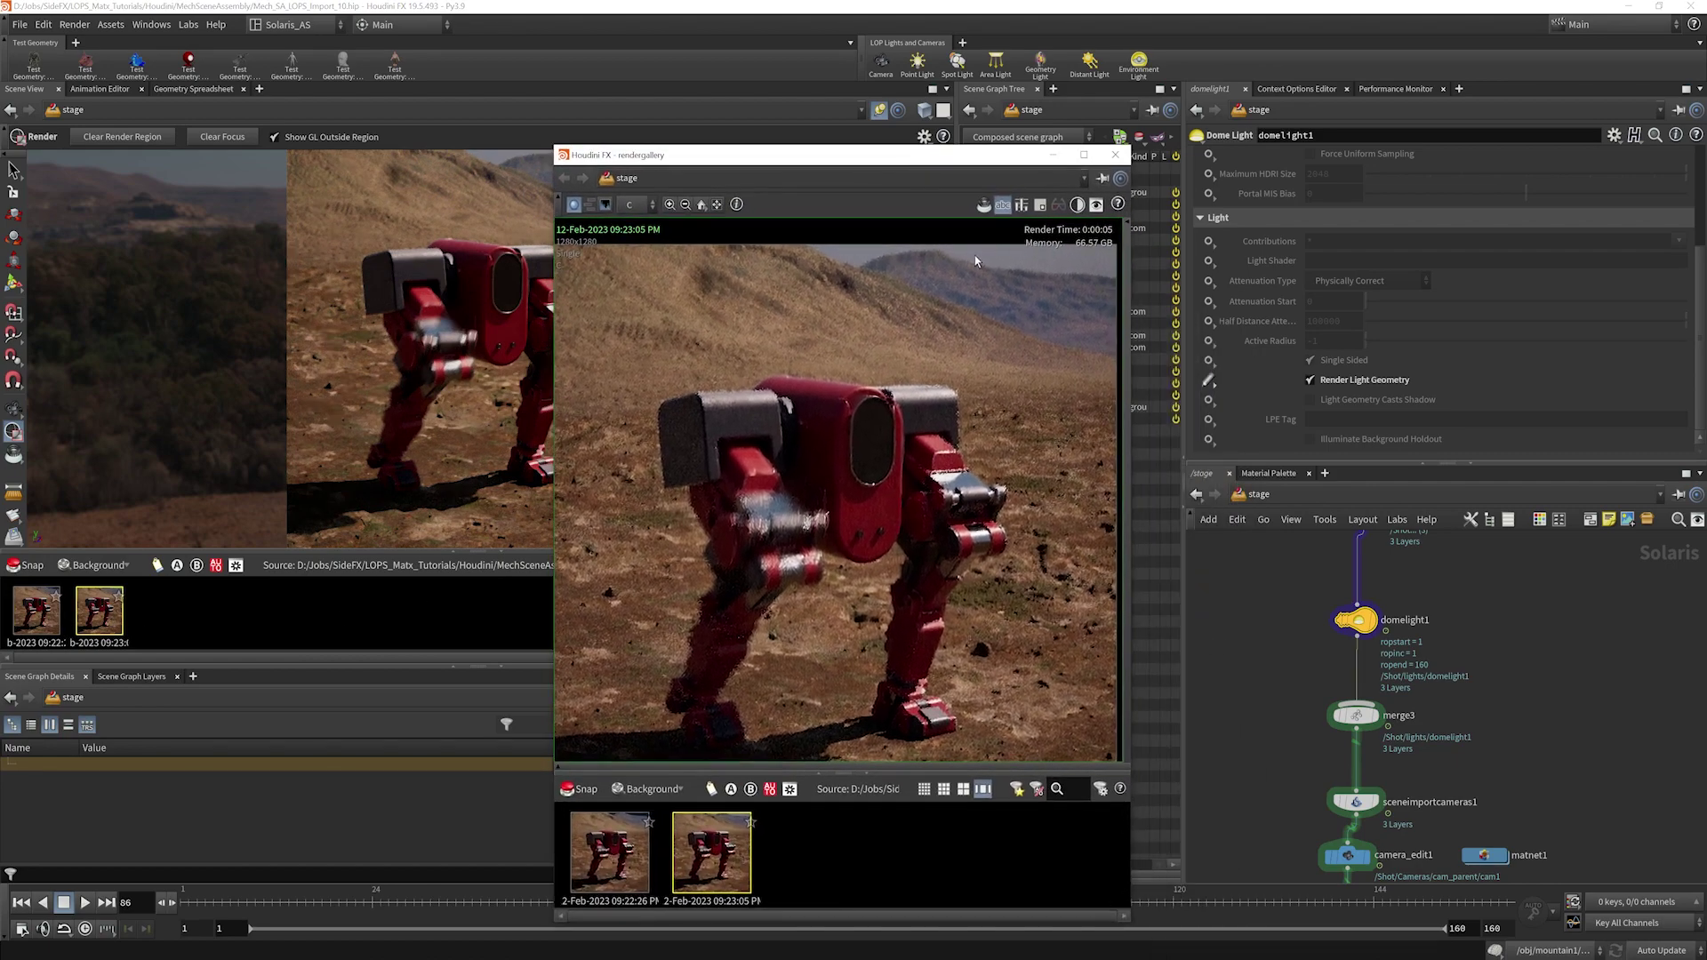
drag(745, 158, 486, 695)
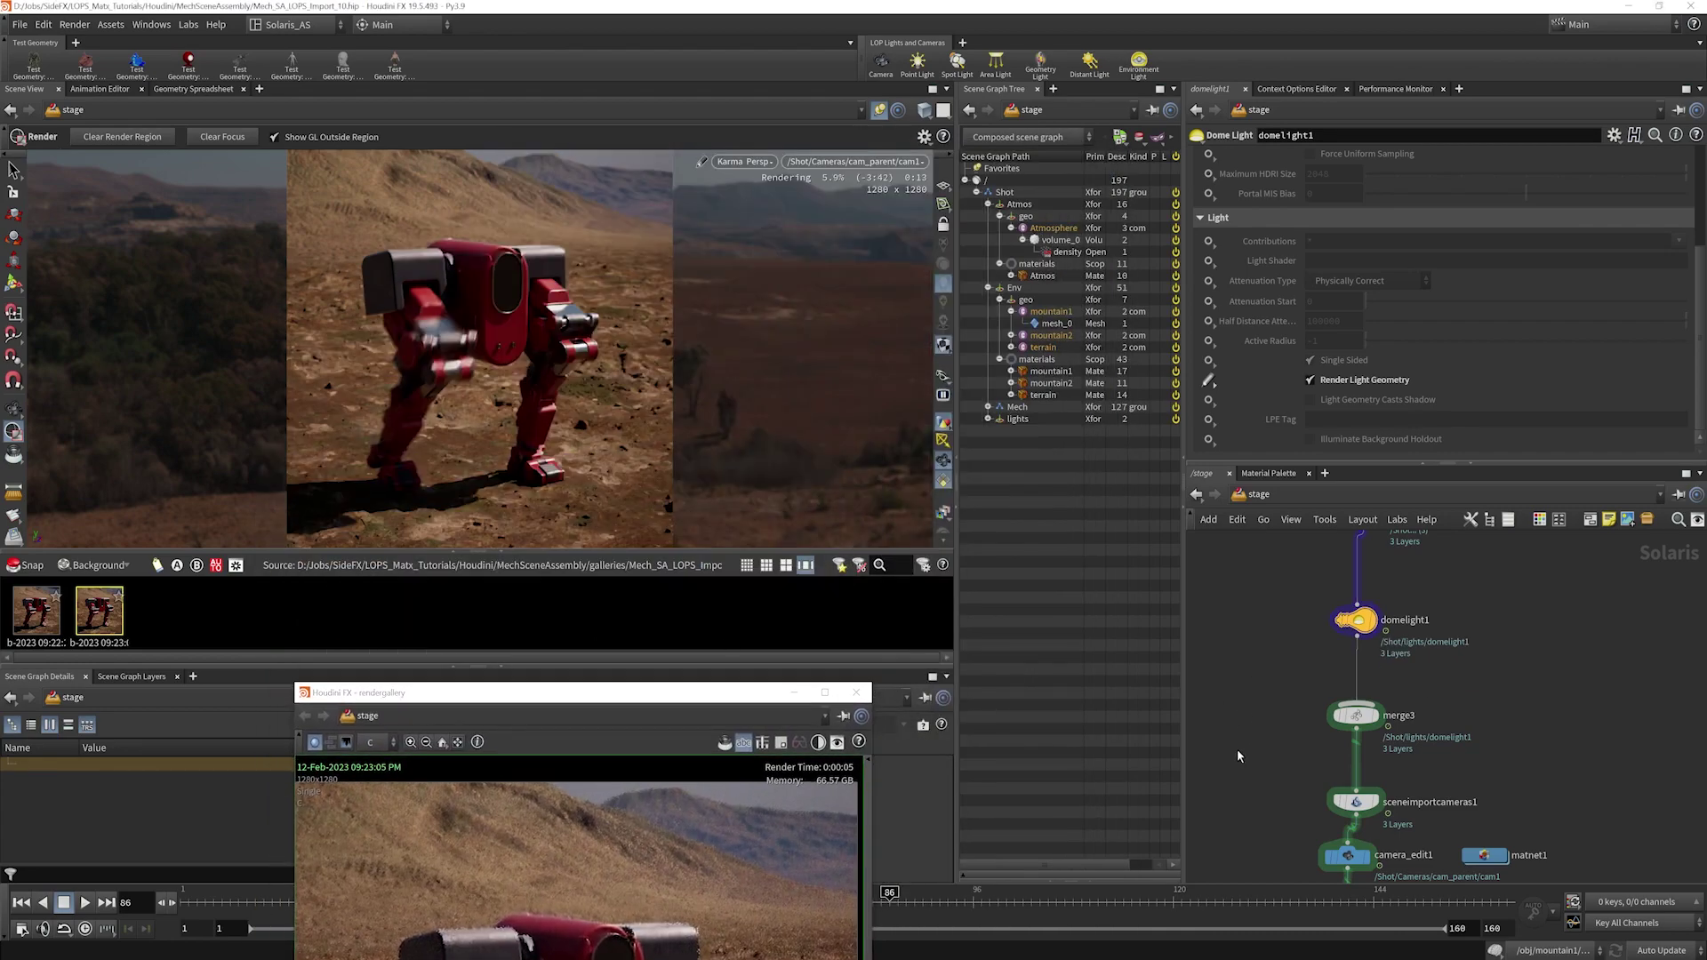
- Check the transform settings of the domelight1 node
middle_drag(1241, 699, 1234, 616)
scroll(1698, 365, up, 4)
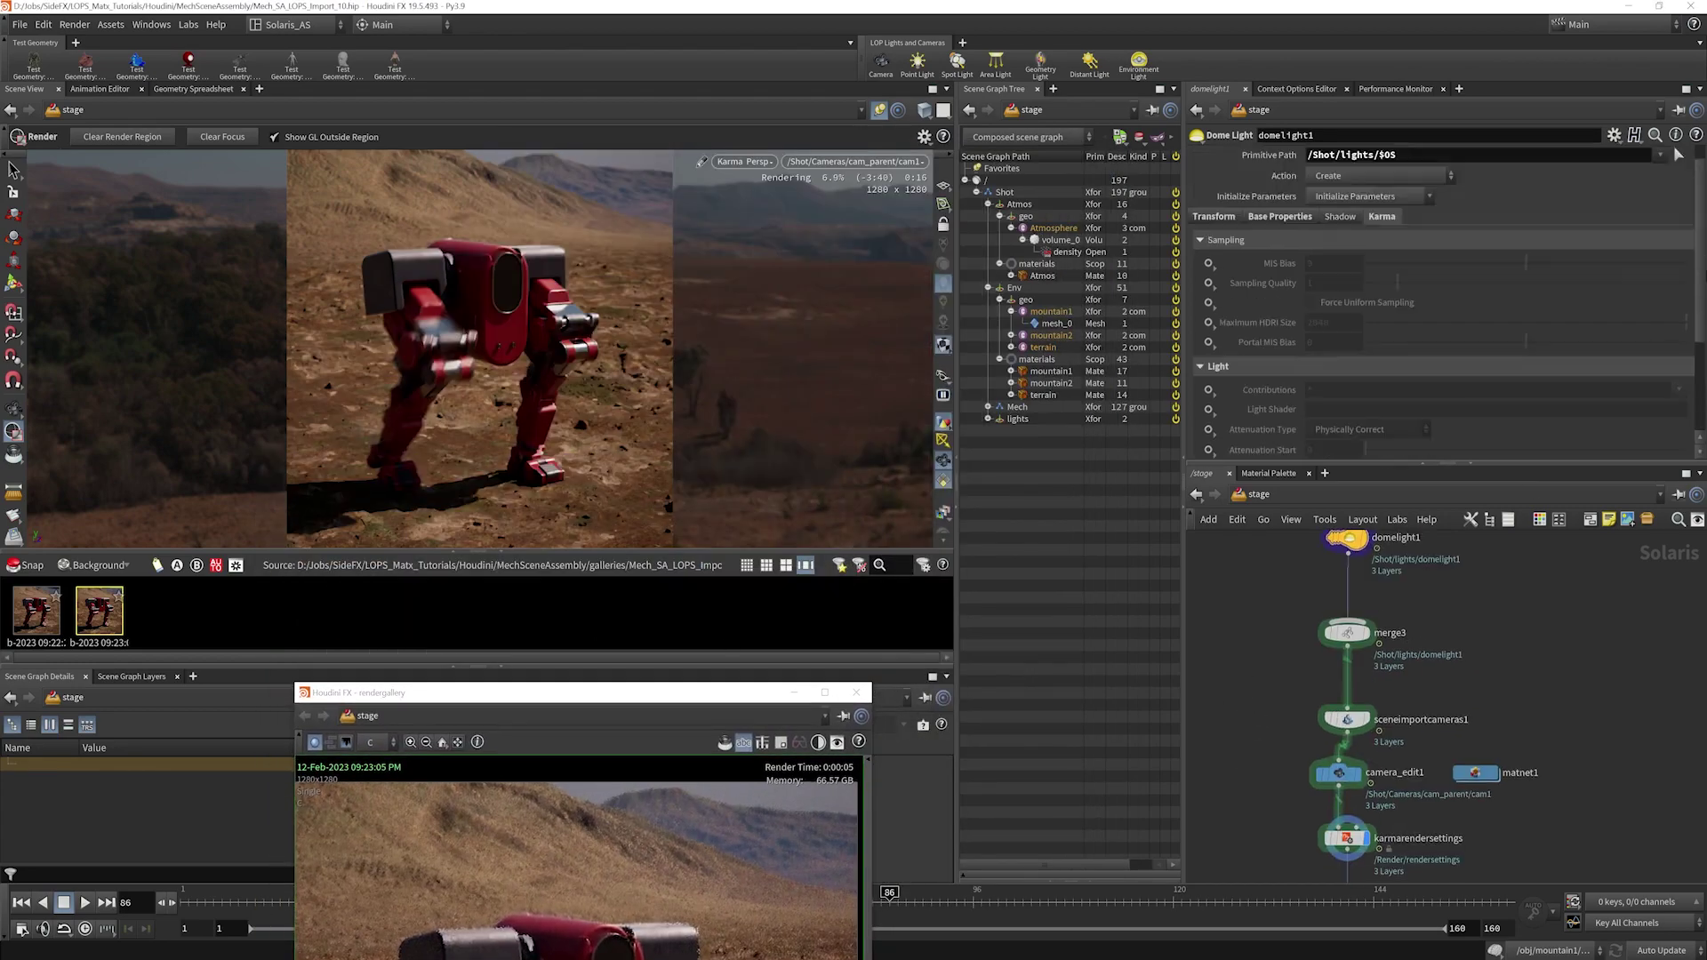
click(1219, 243)
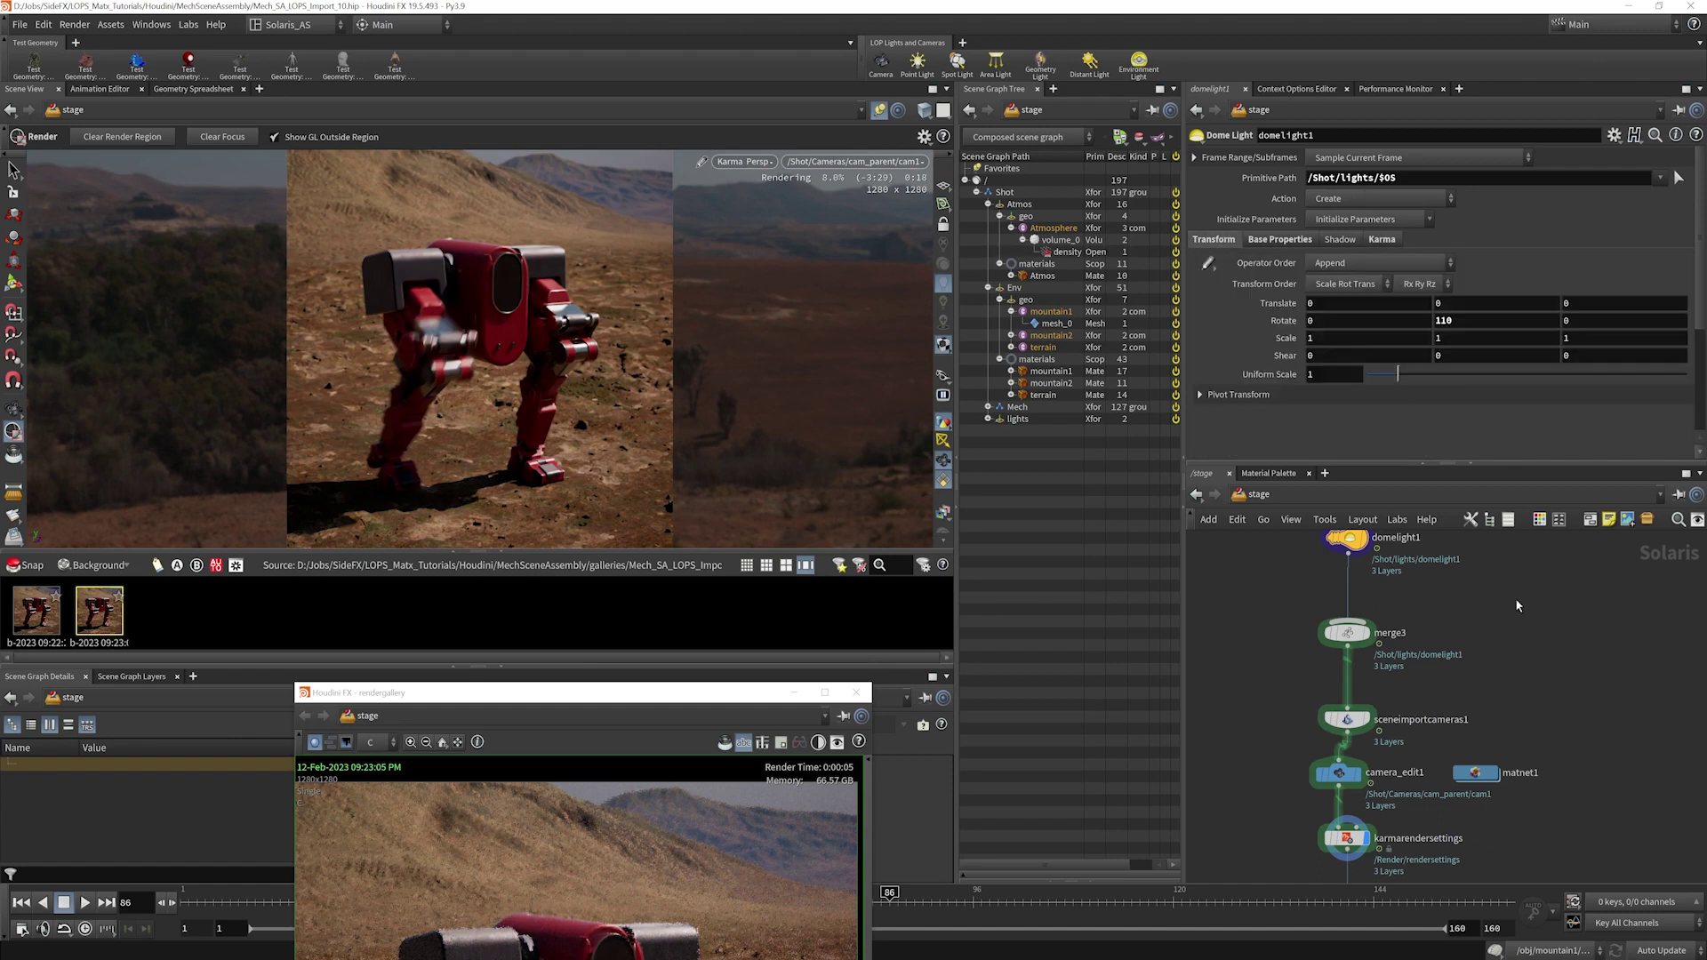
- Try depth of field on camera_edit1 by setting its F-Stop property to Set or Create at 1, and return it to Do Nothing
middle_drag(1275, 817, 1254, 731)
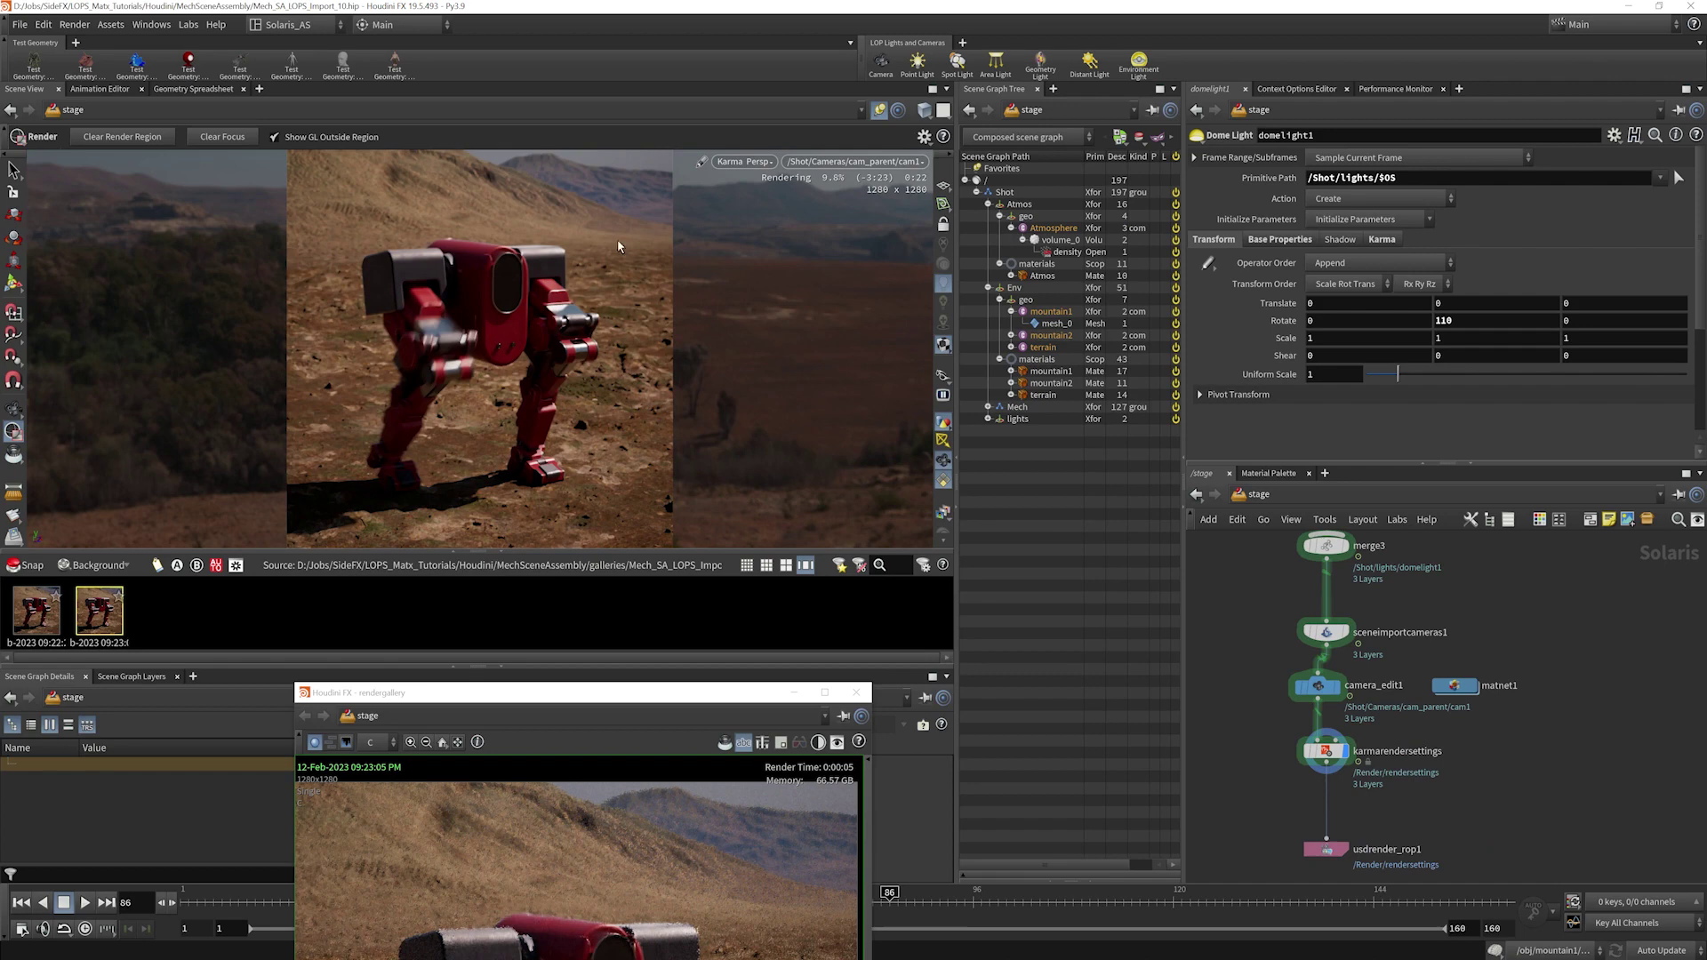
drag(1252, 693, 1358, 682)
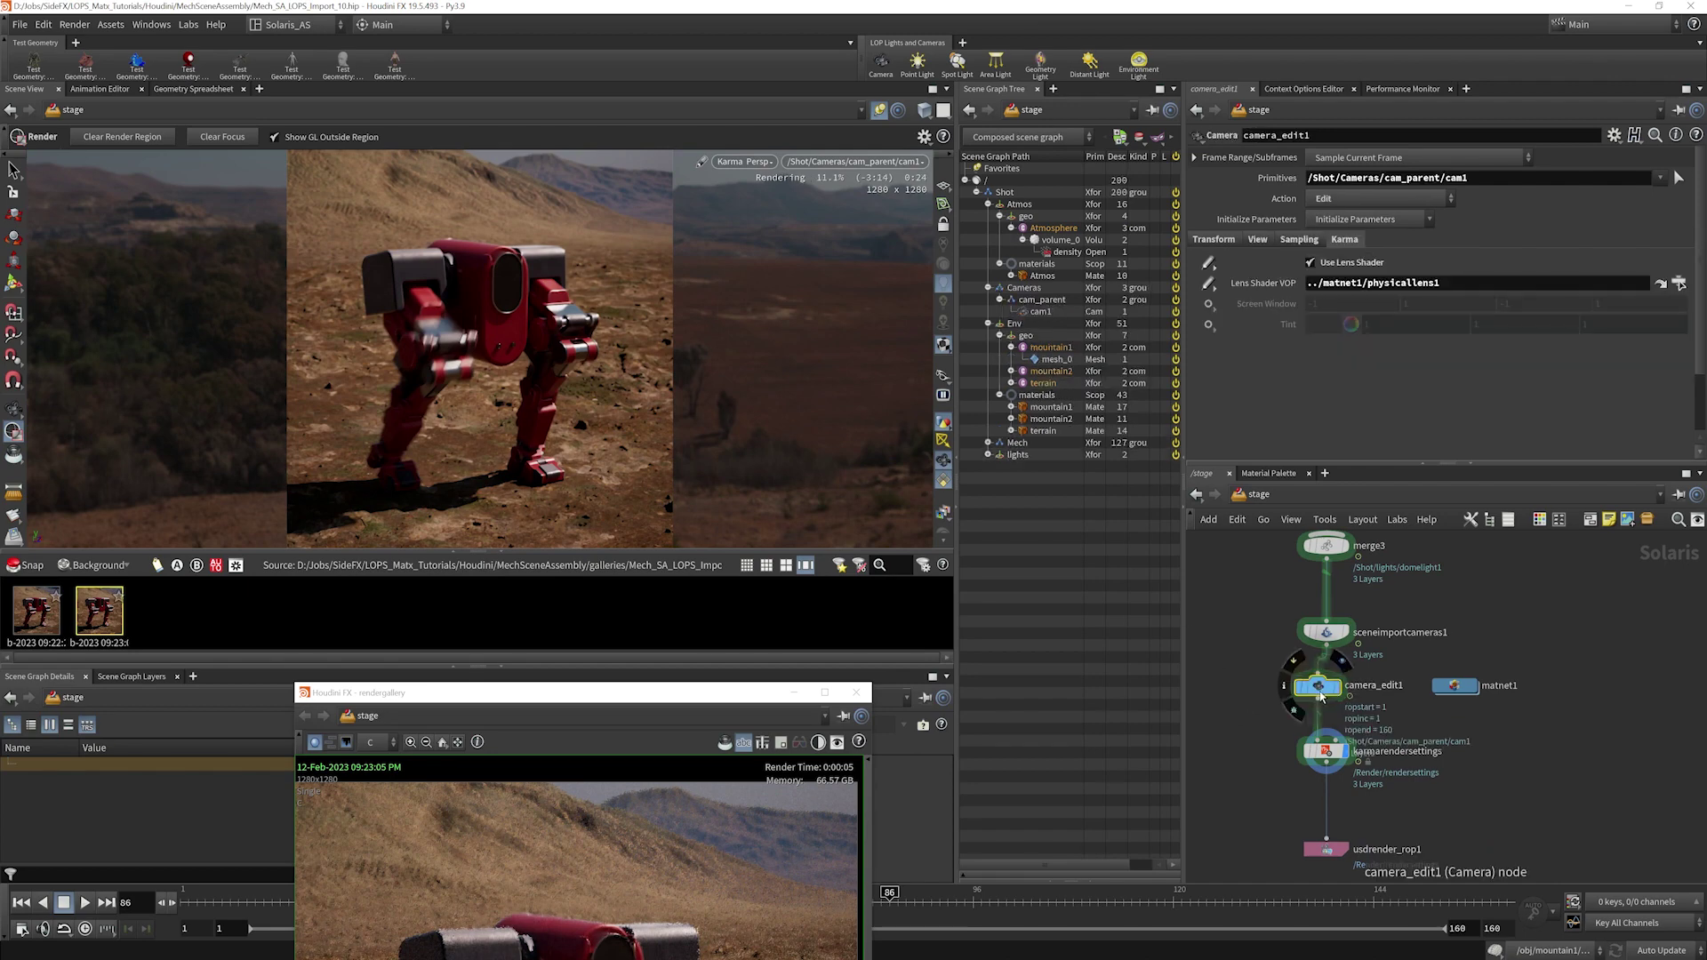
click(1303, 240)
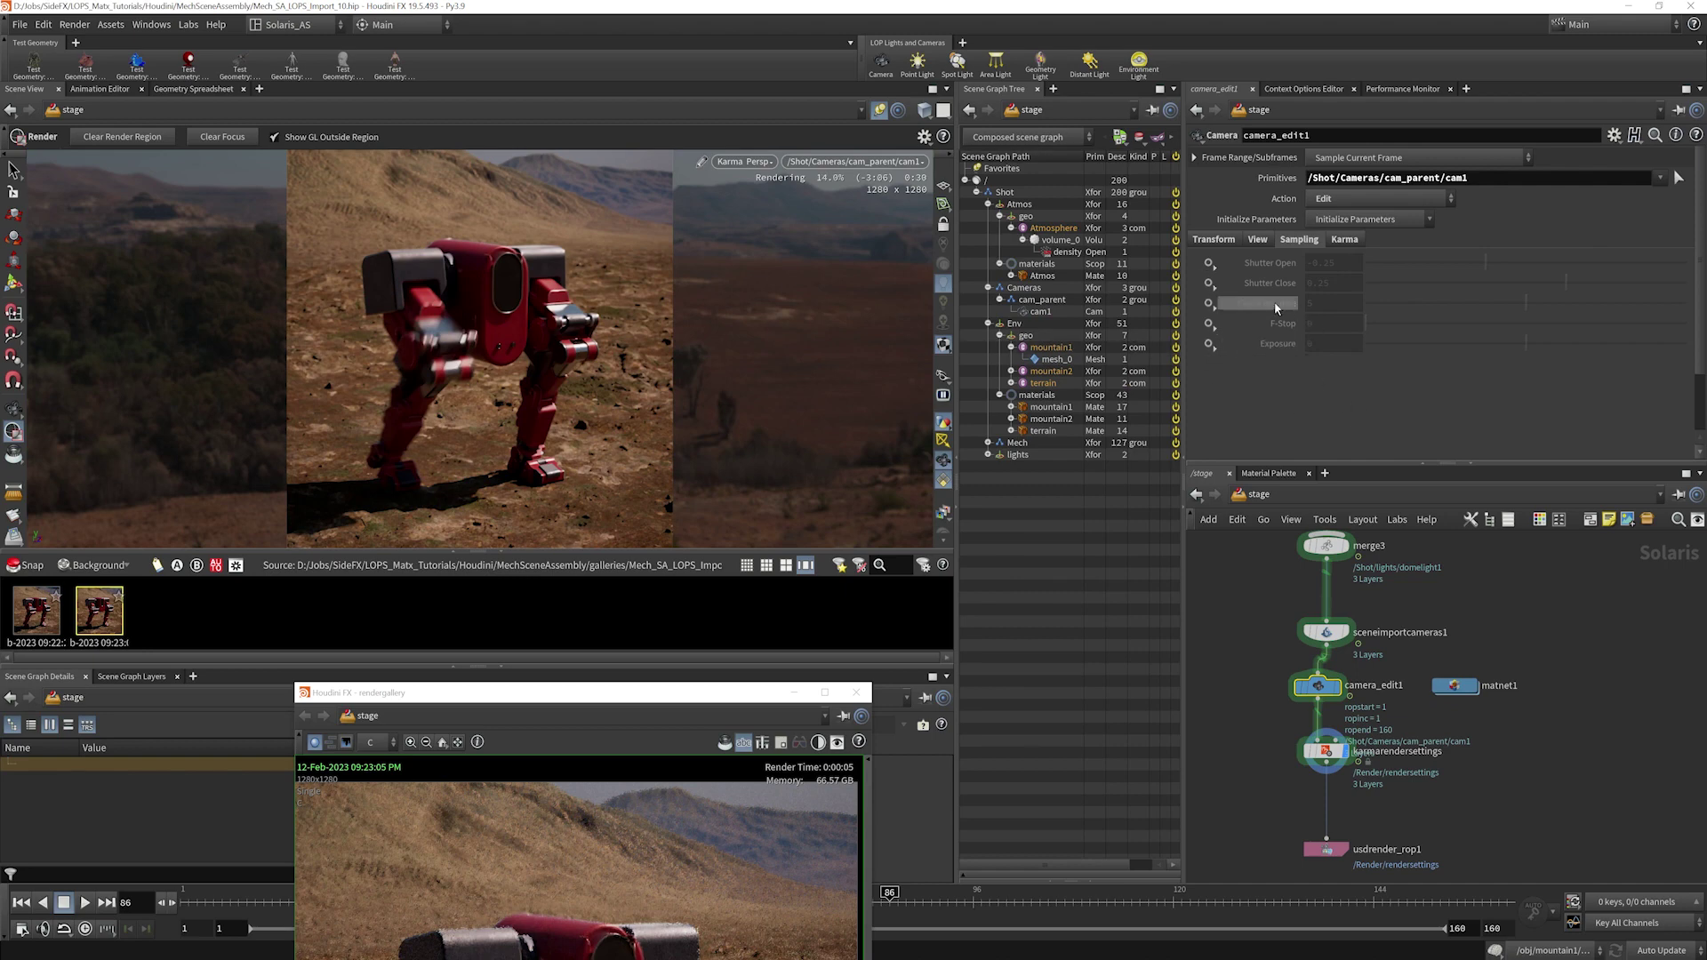
click(1211, 326)
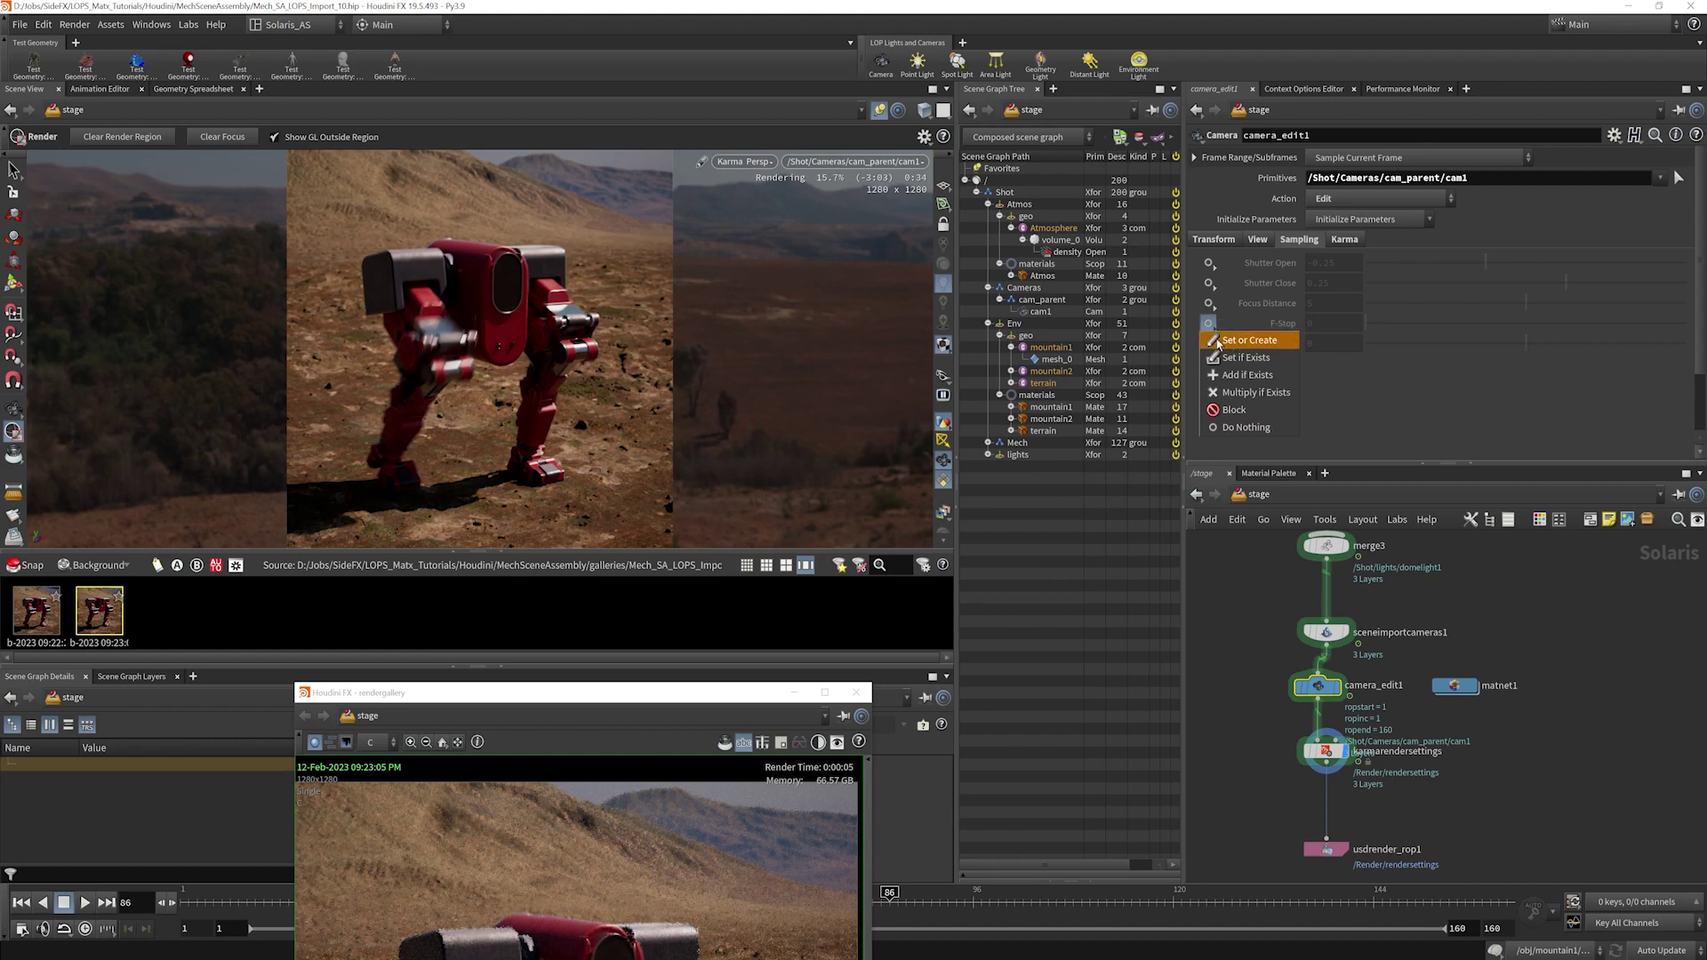
click(1248, 340)
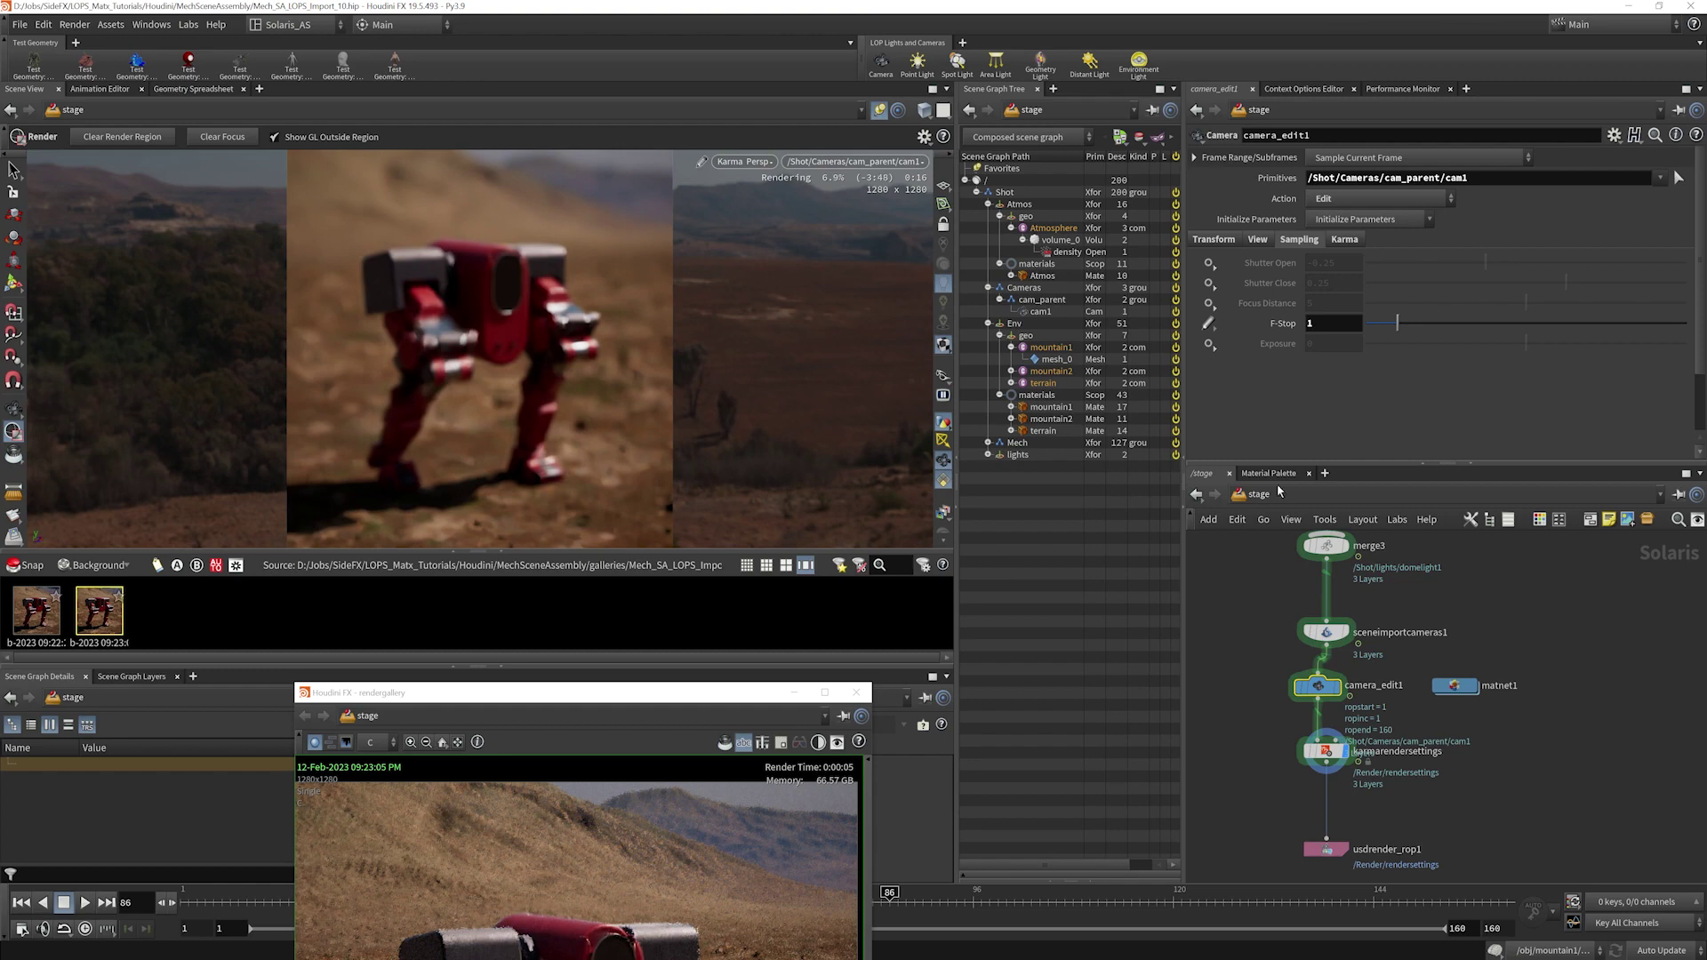
click(1207, 324)
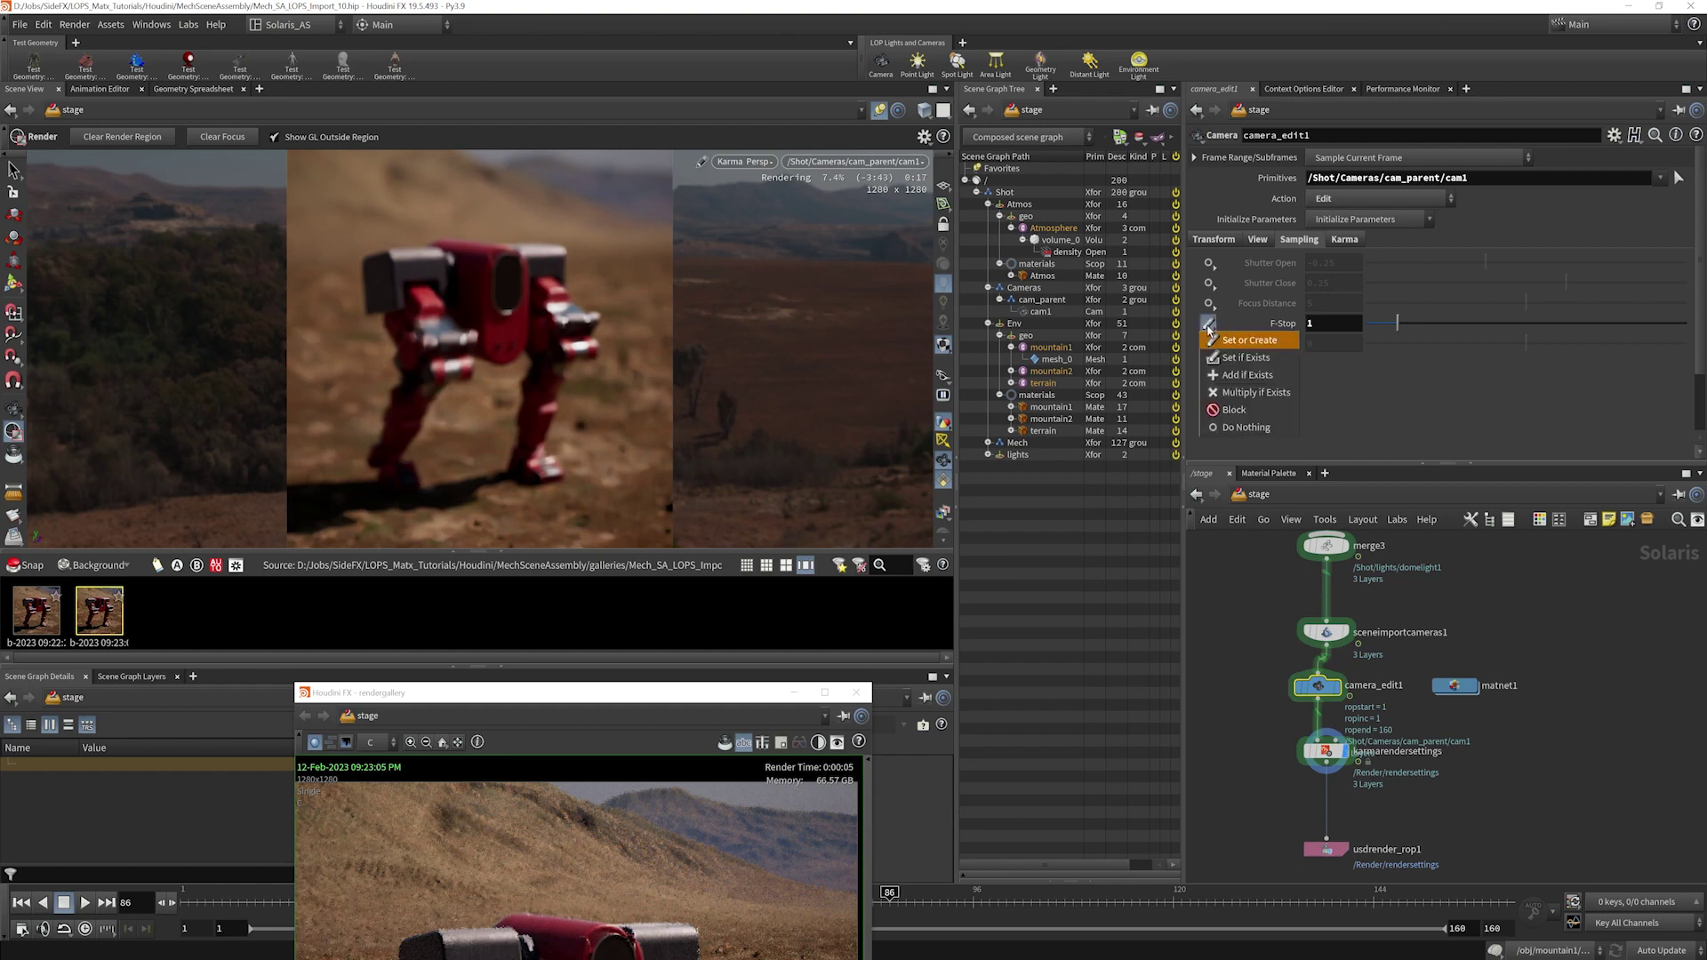
click(1245, 427)
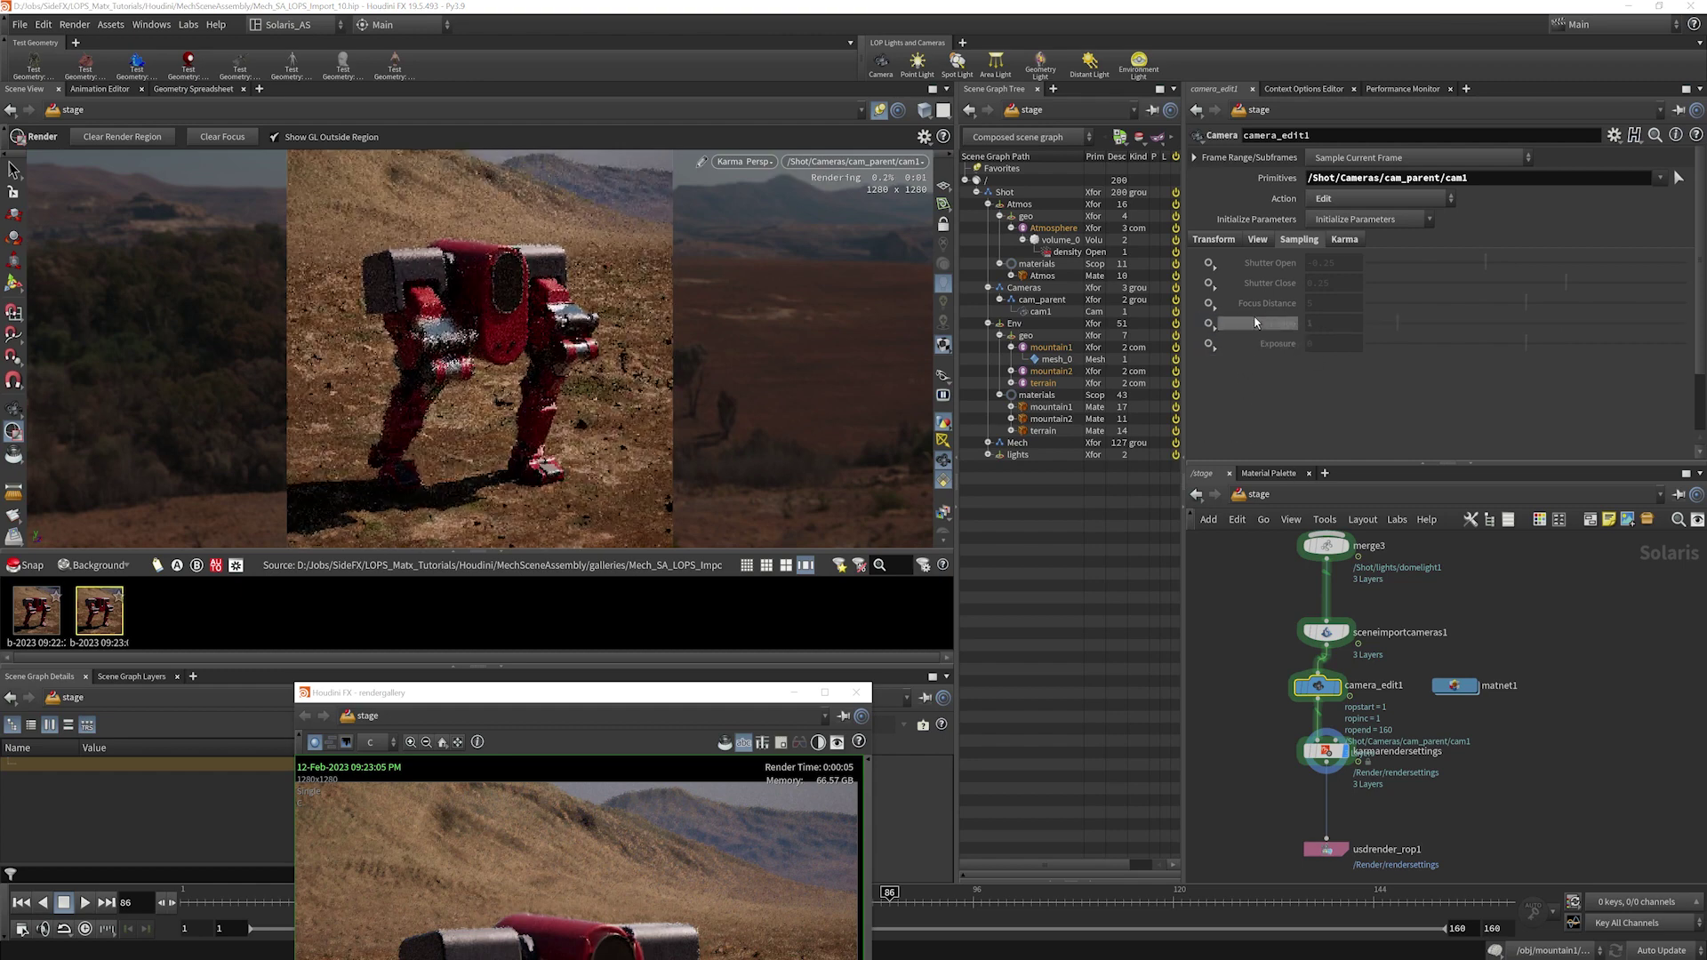
click(1255, 750)
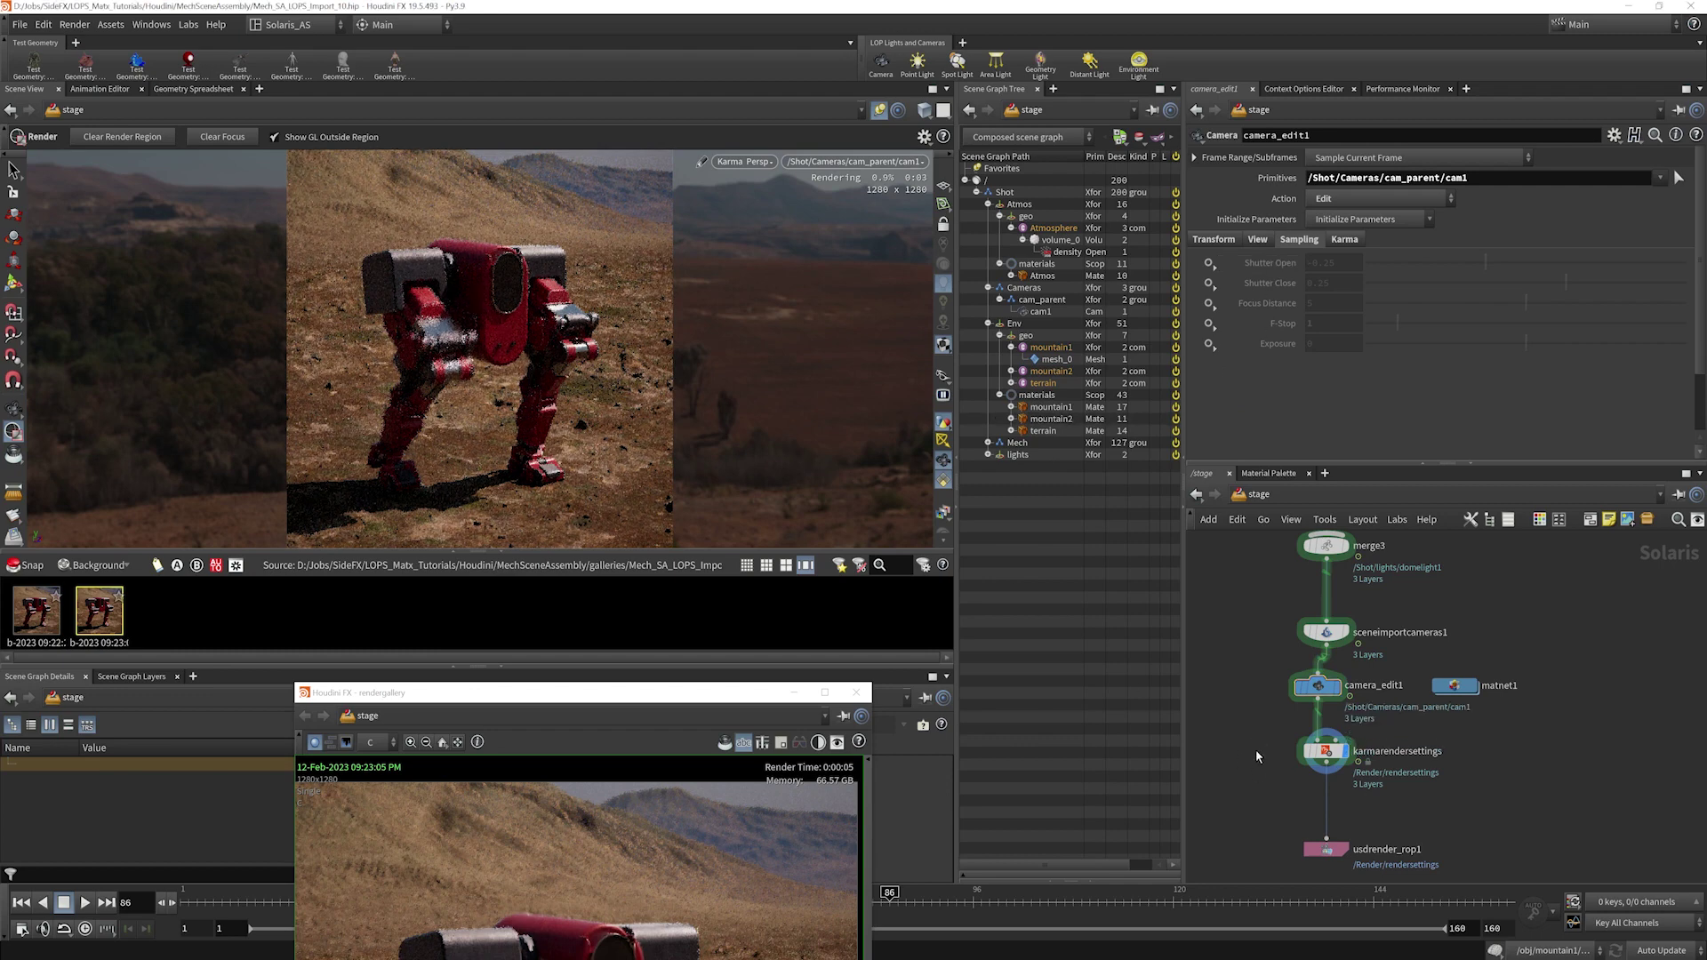
- Set the output picture path of the karmarendersettings node to $HIP/render/MechScene.$F4.exr
middle_drag(1255, 750, 1239, 645)
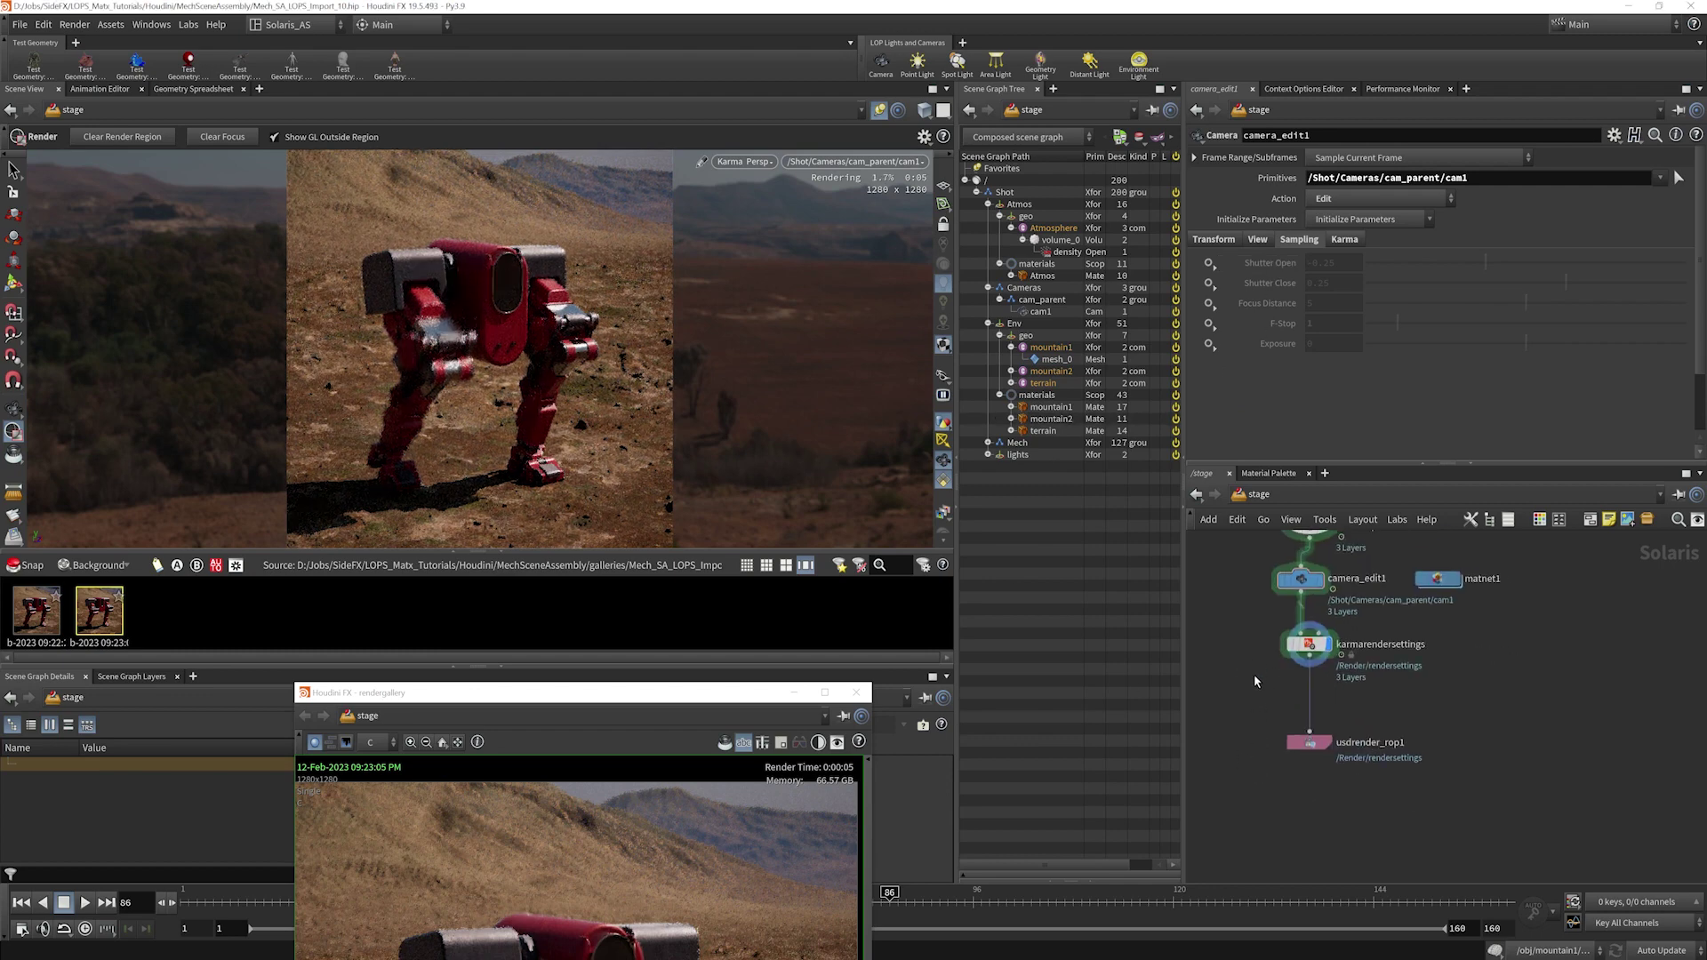
click(1308, 644)
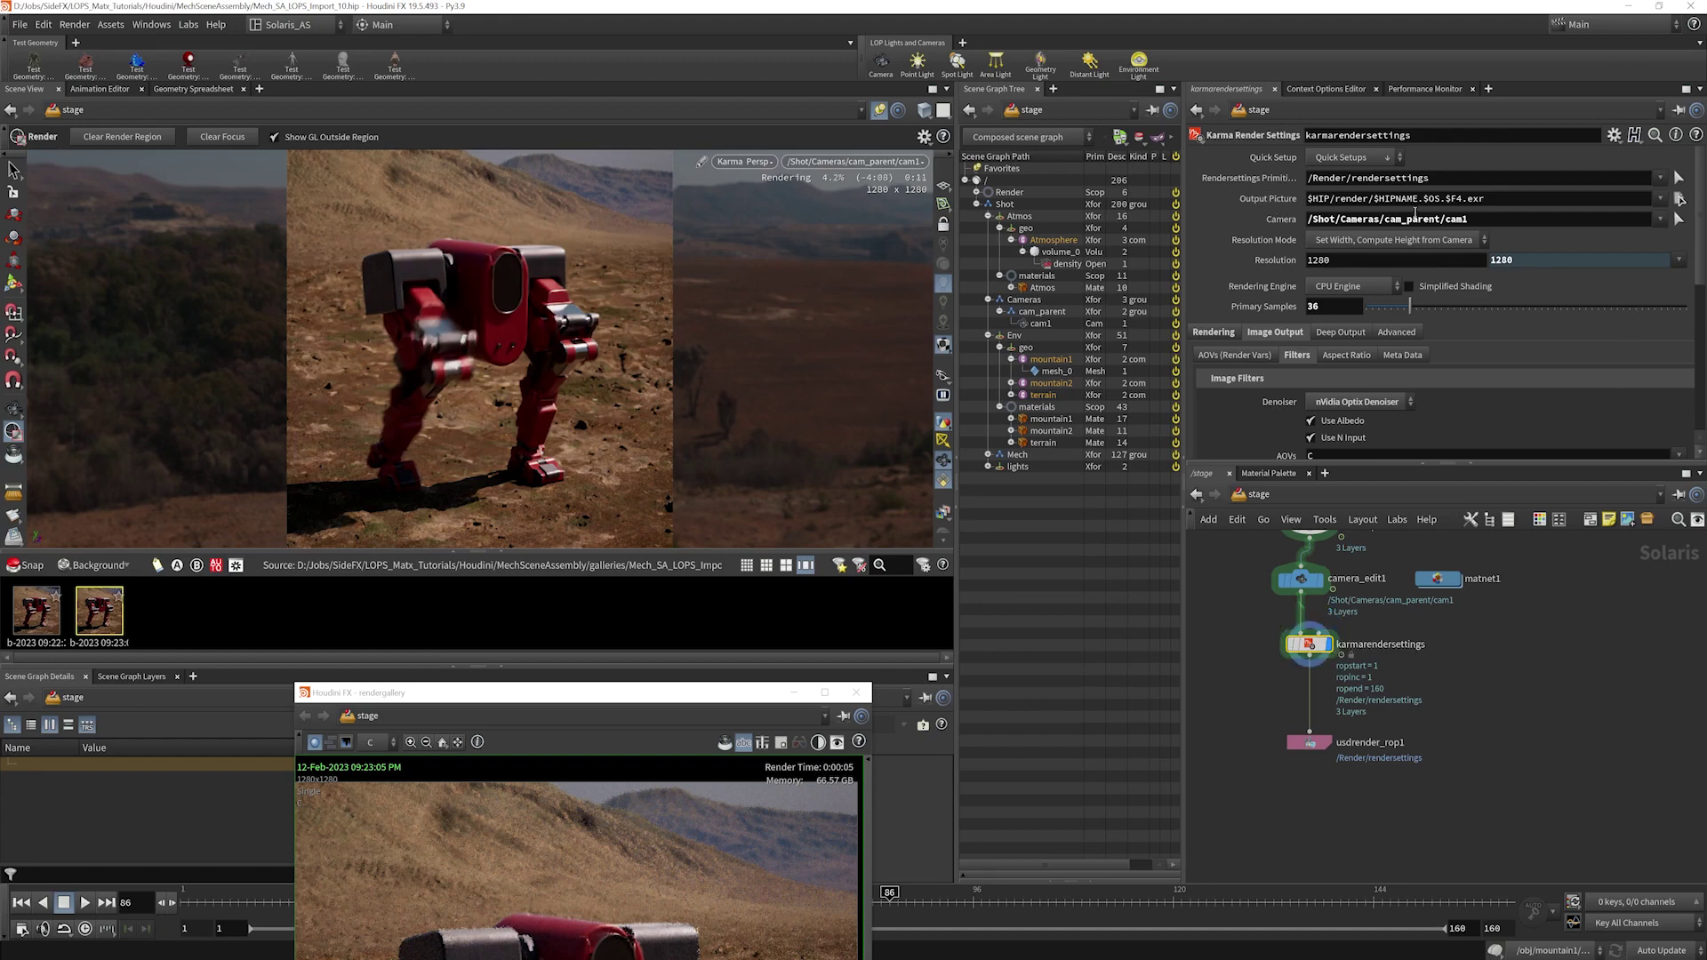
click(1380, 203)
mouse_move(1376, 204)
mouse_down()
mouse_move(1439, 205)
mouse_move(1375, 202)
mouse_up()
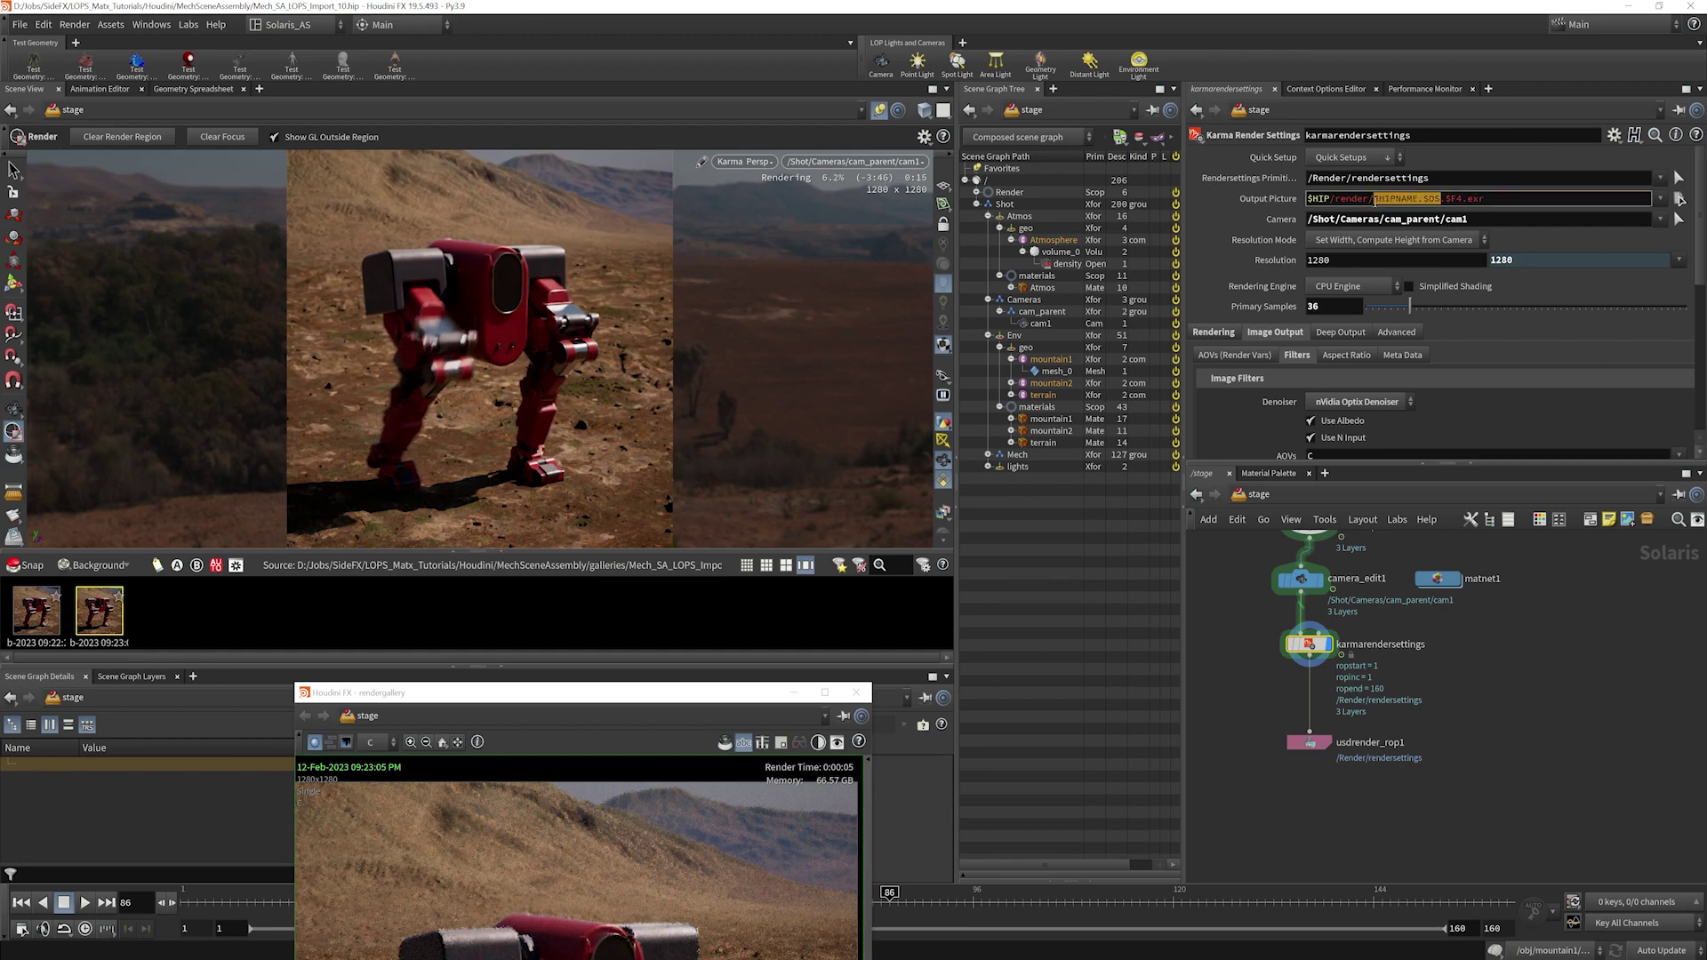
text(MechScene)
key(Return)
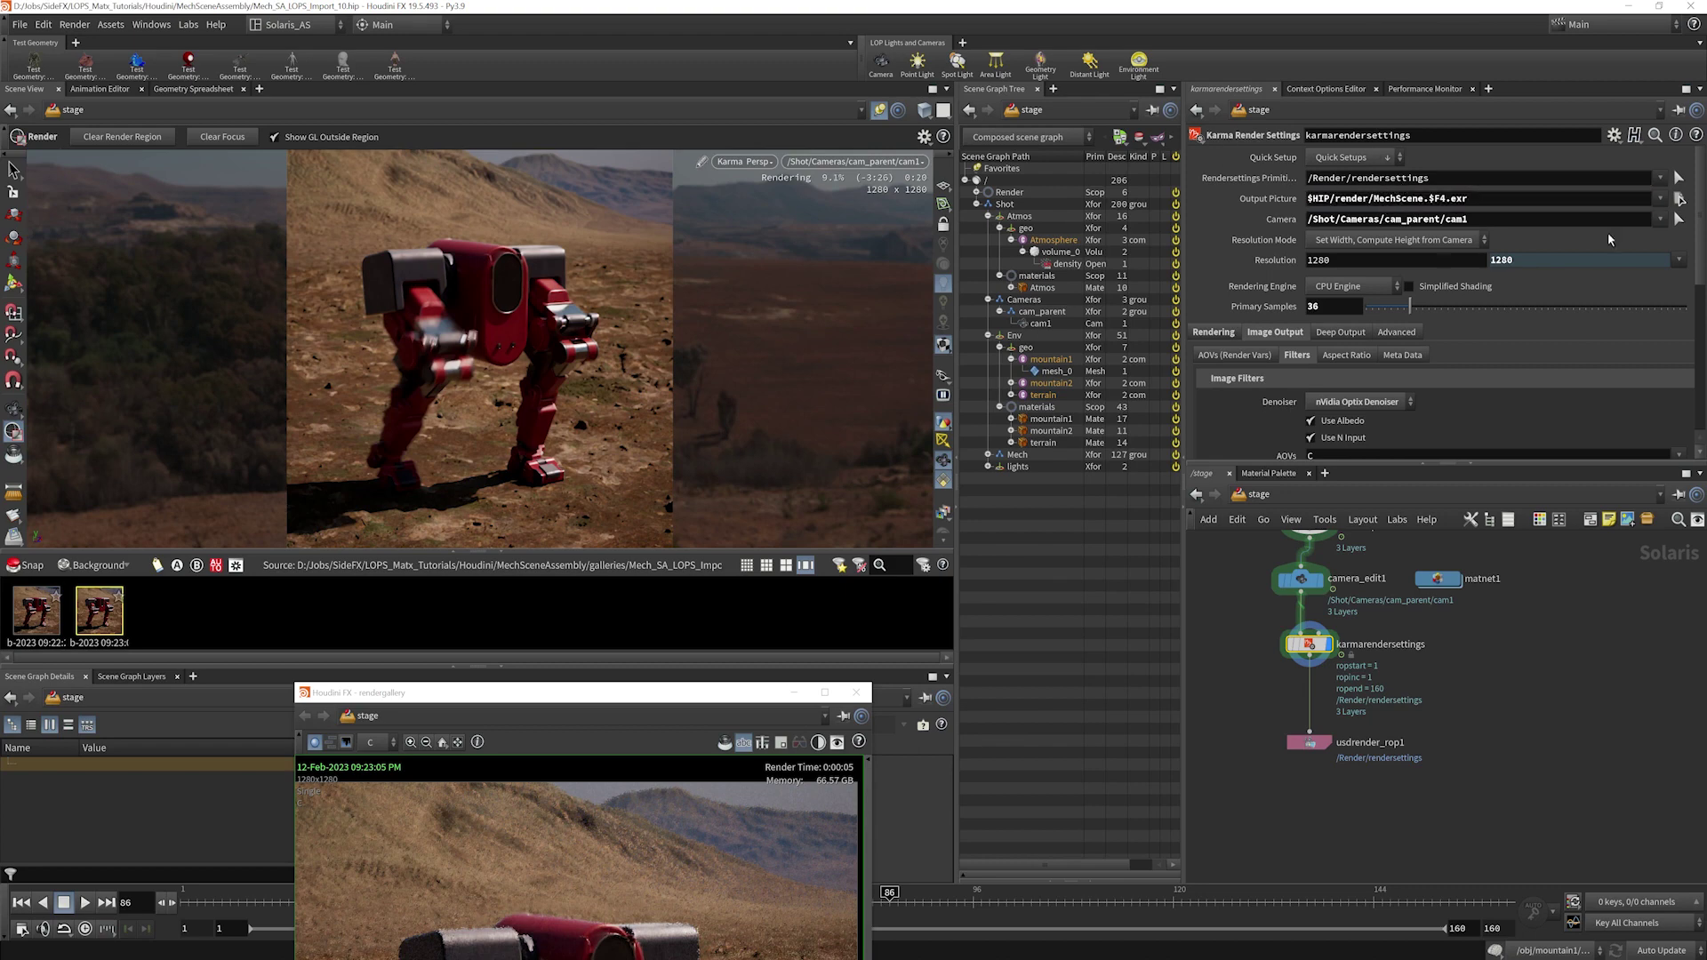
drag(1699, 242, 1700, 267)
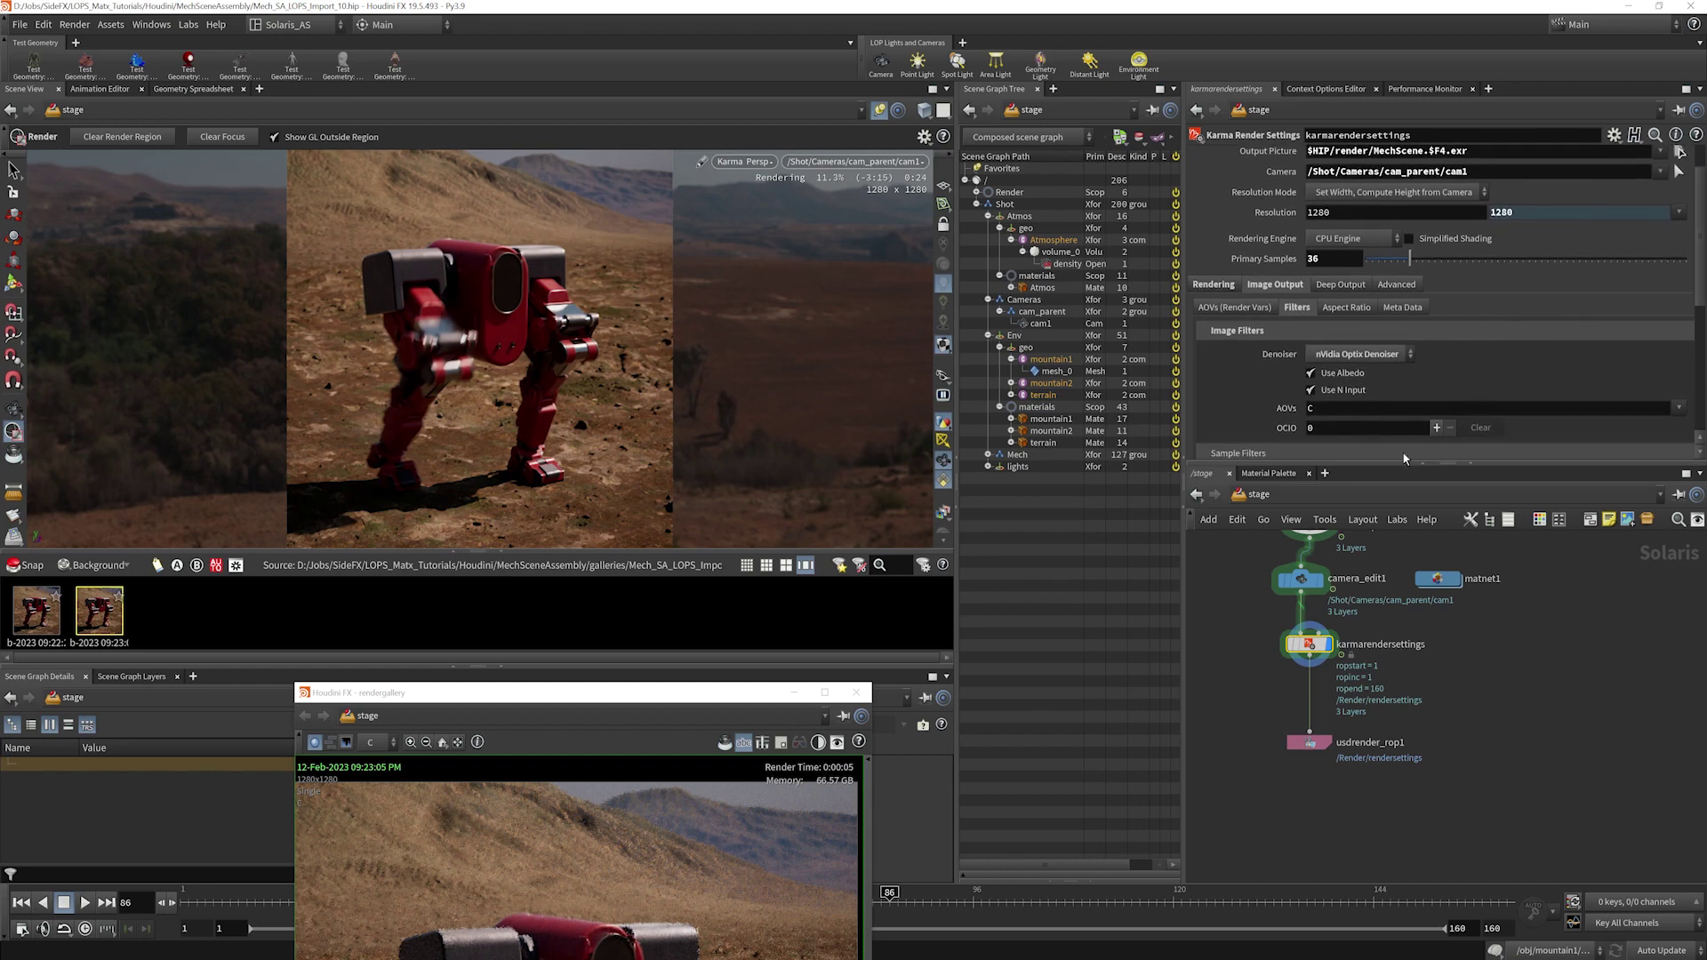
- Close the floating gallery window and enable Maximum Threads on the usdrender_rop1 node with a value of -1
click(1316, 742)
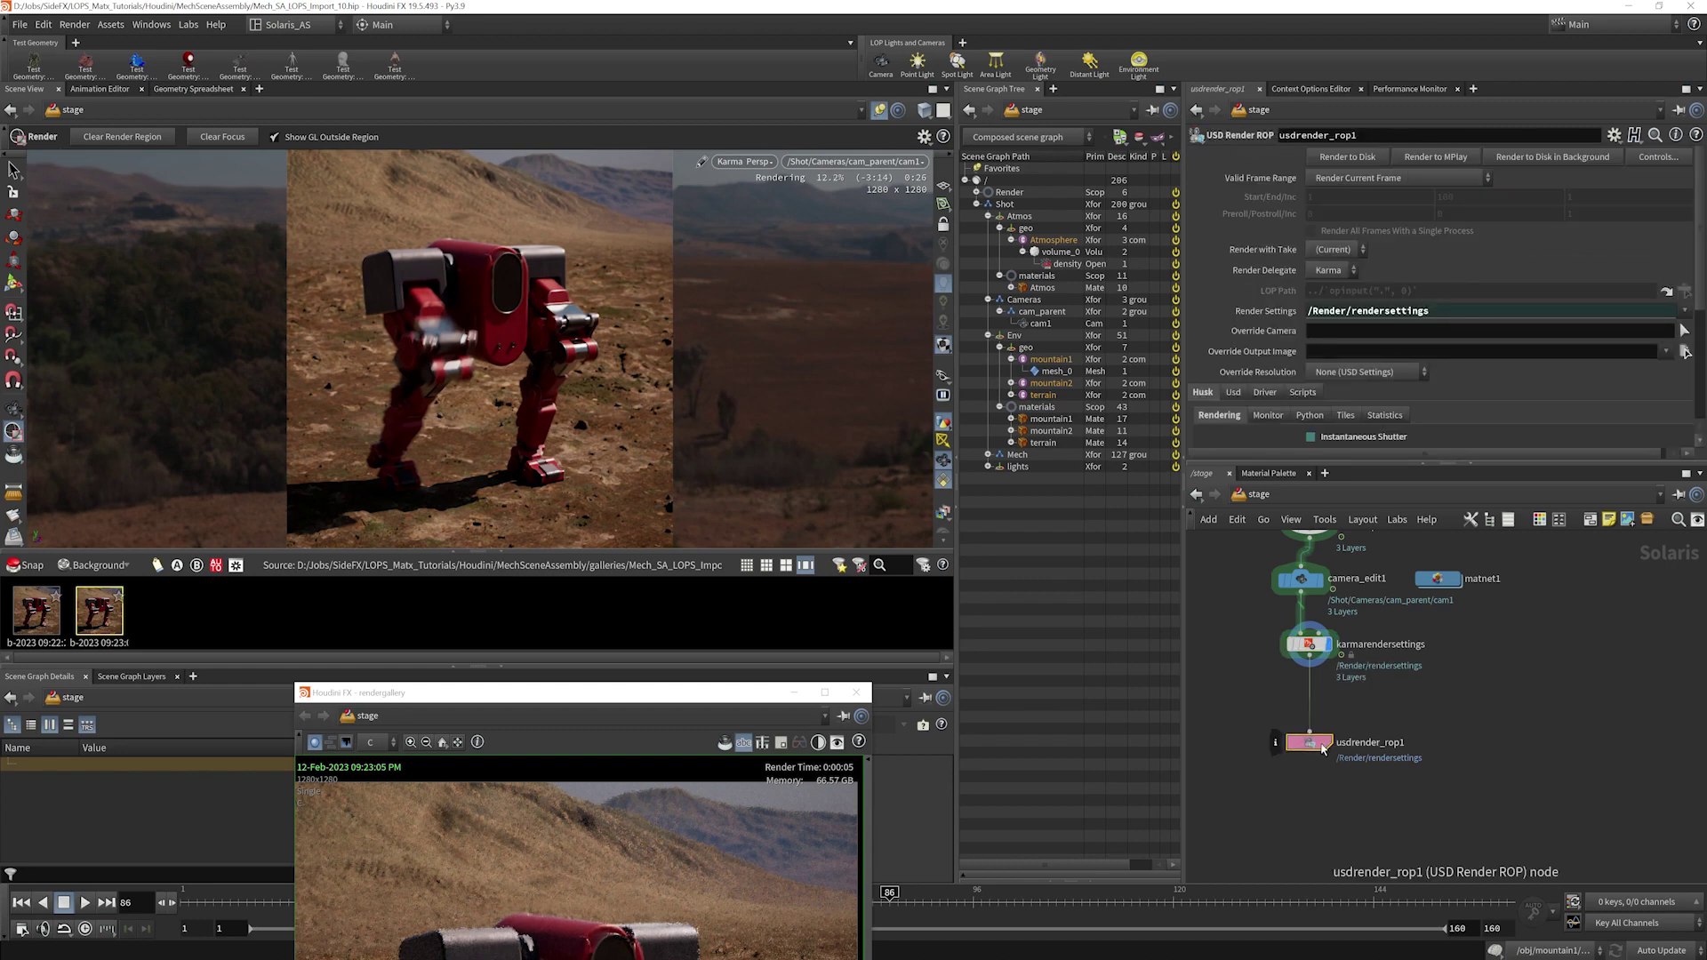
drag(1704, 251, 1699, 291)
click(1266, 317)
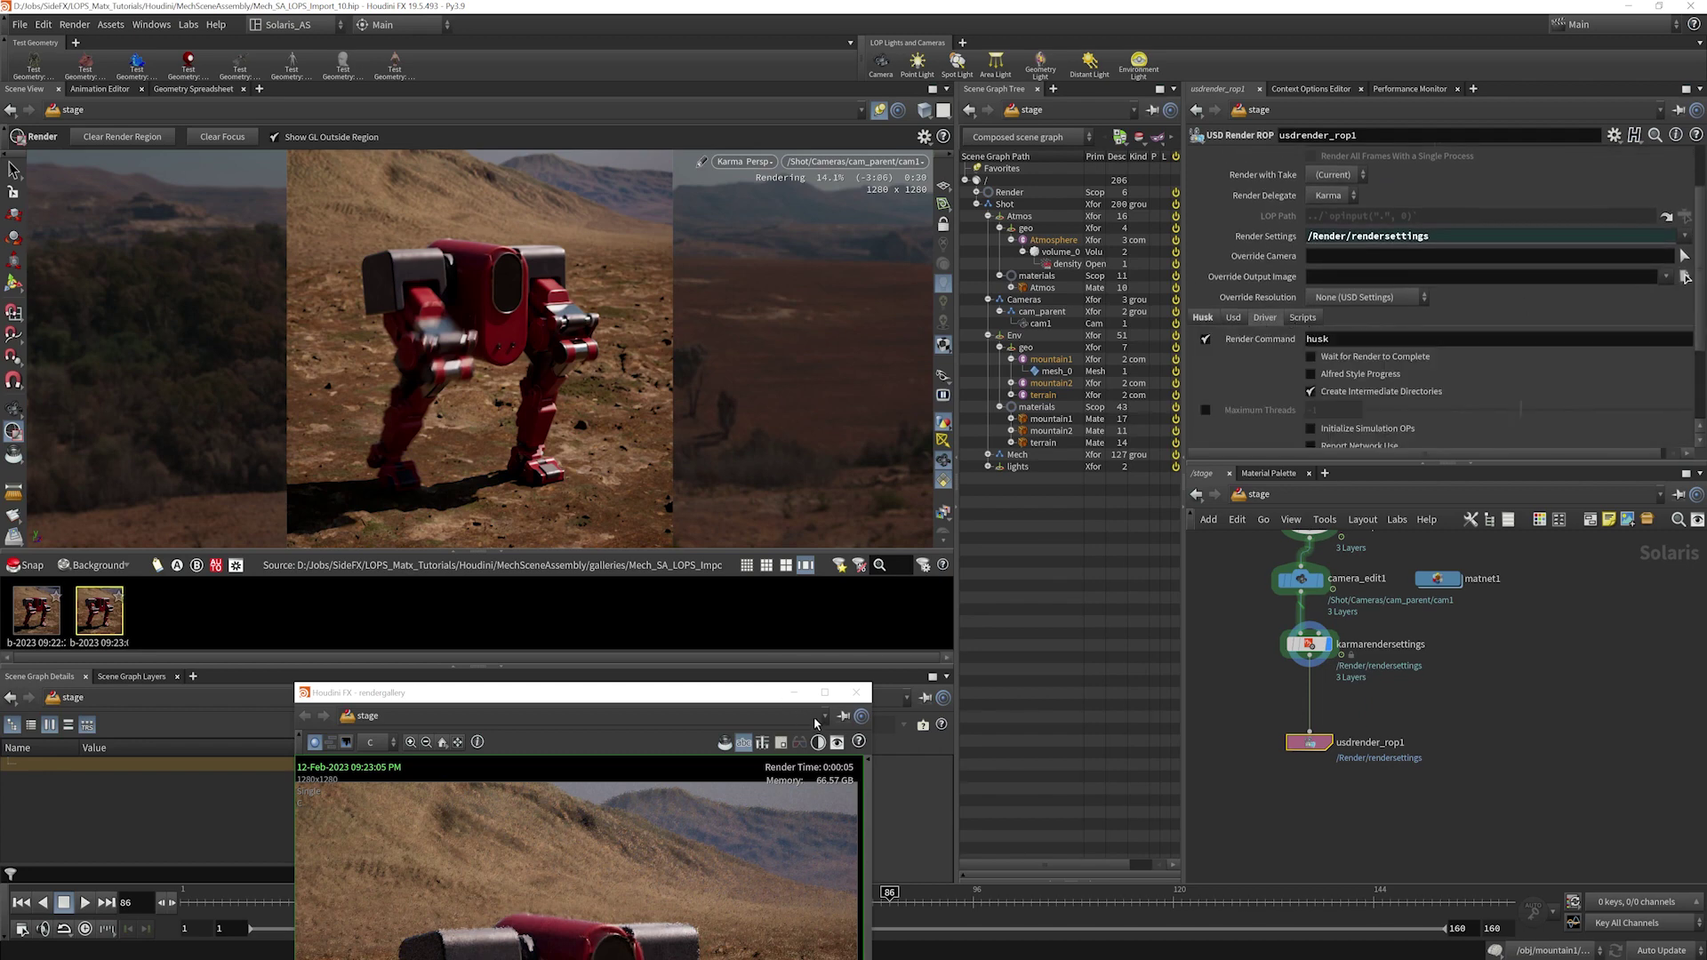
click(850, 695)
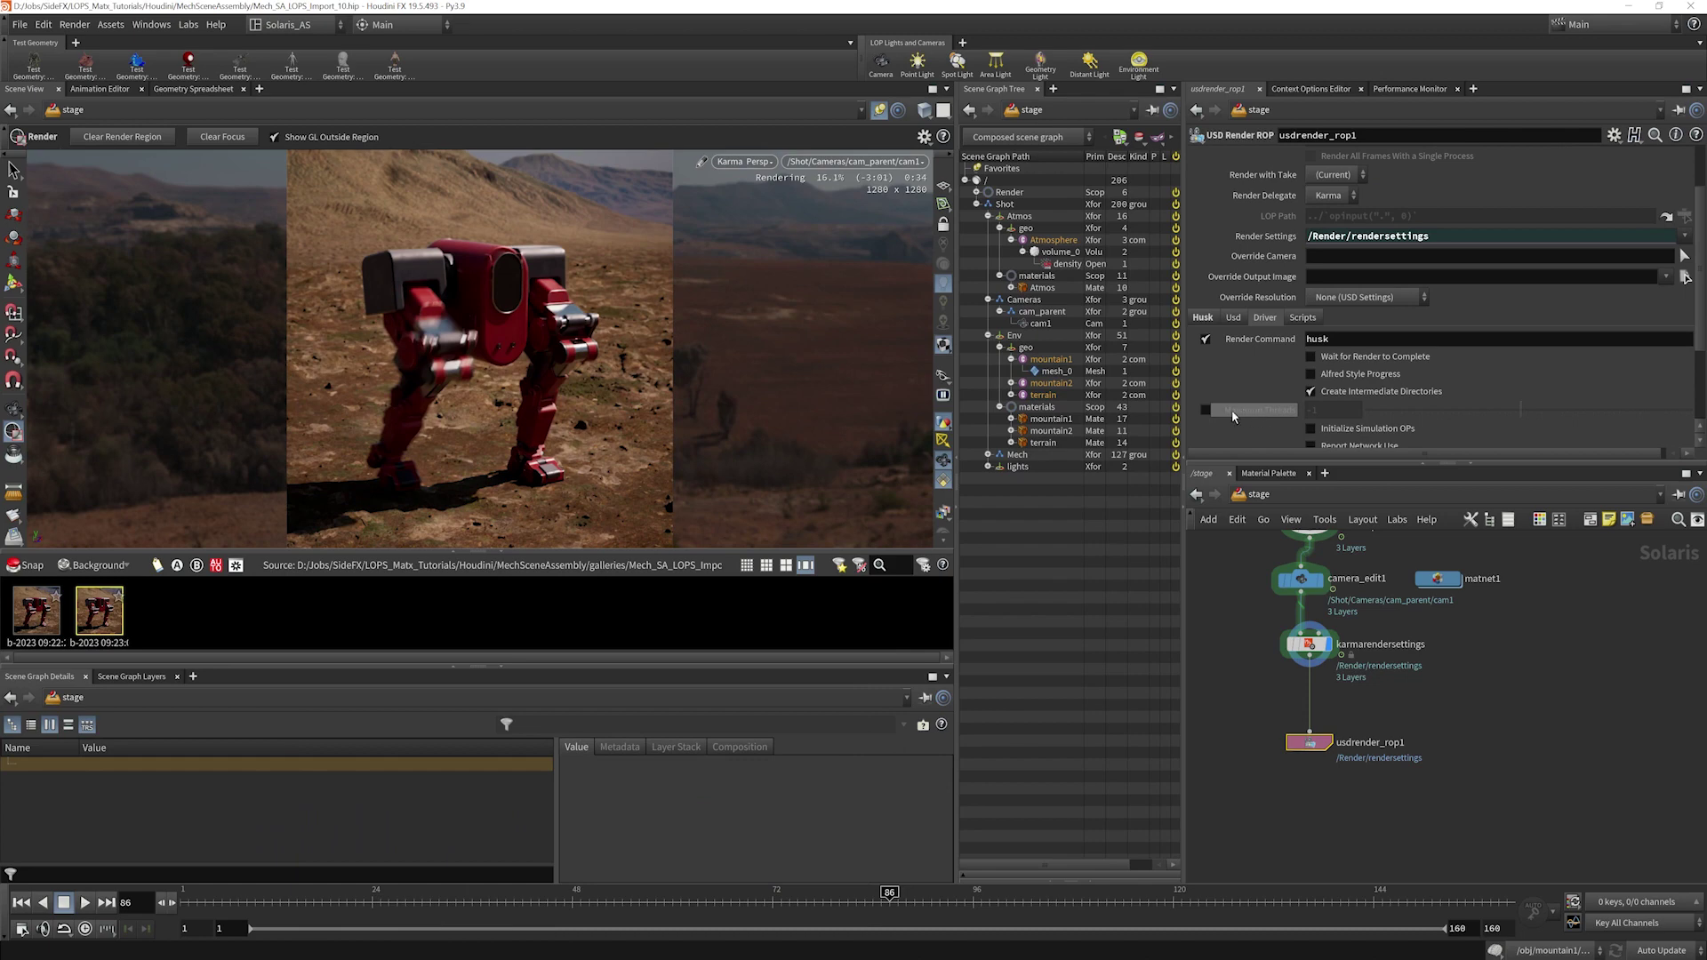
click(1204, 409)
double_click(1311, 411)
text(-)
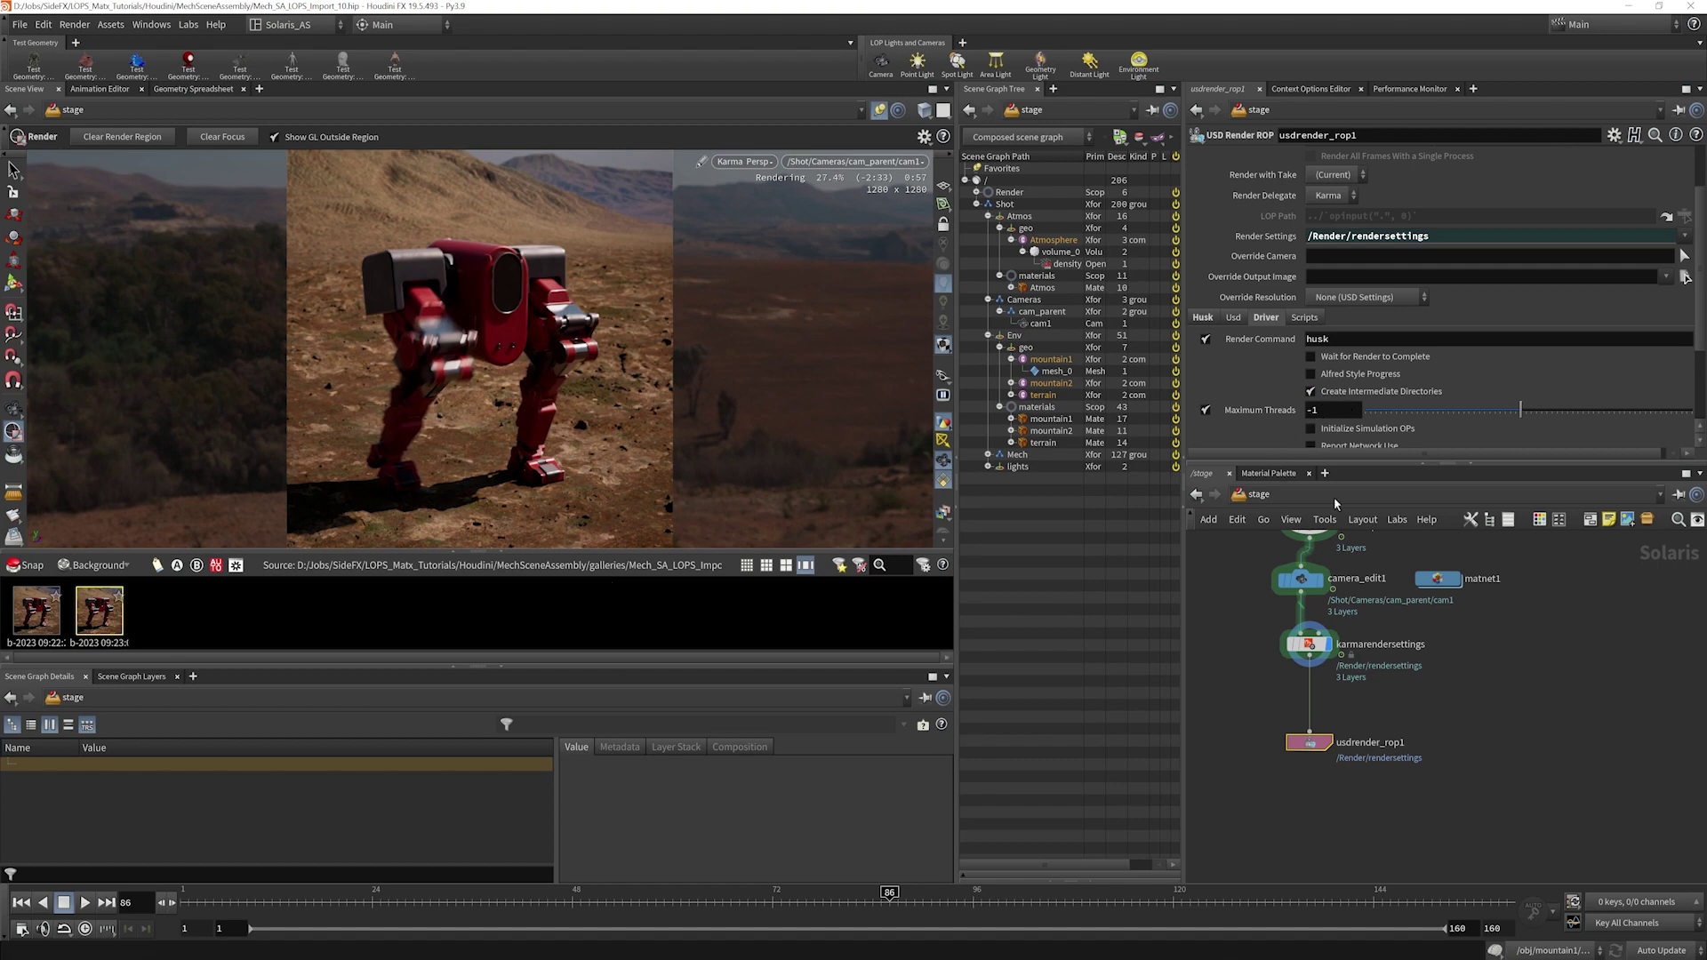
- Set the valid frame range of usdrender_rop1 to Render Specific Frame Range, covering frames 1 to 160
scroll(1703, 207, up, 3)
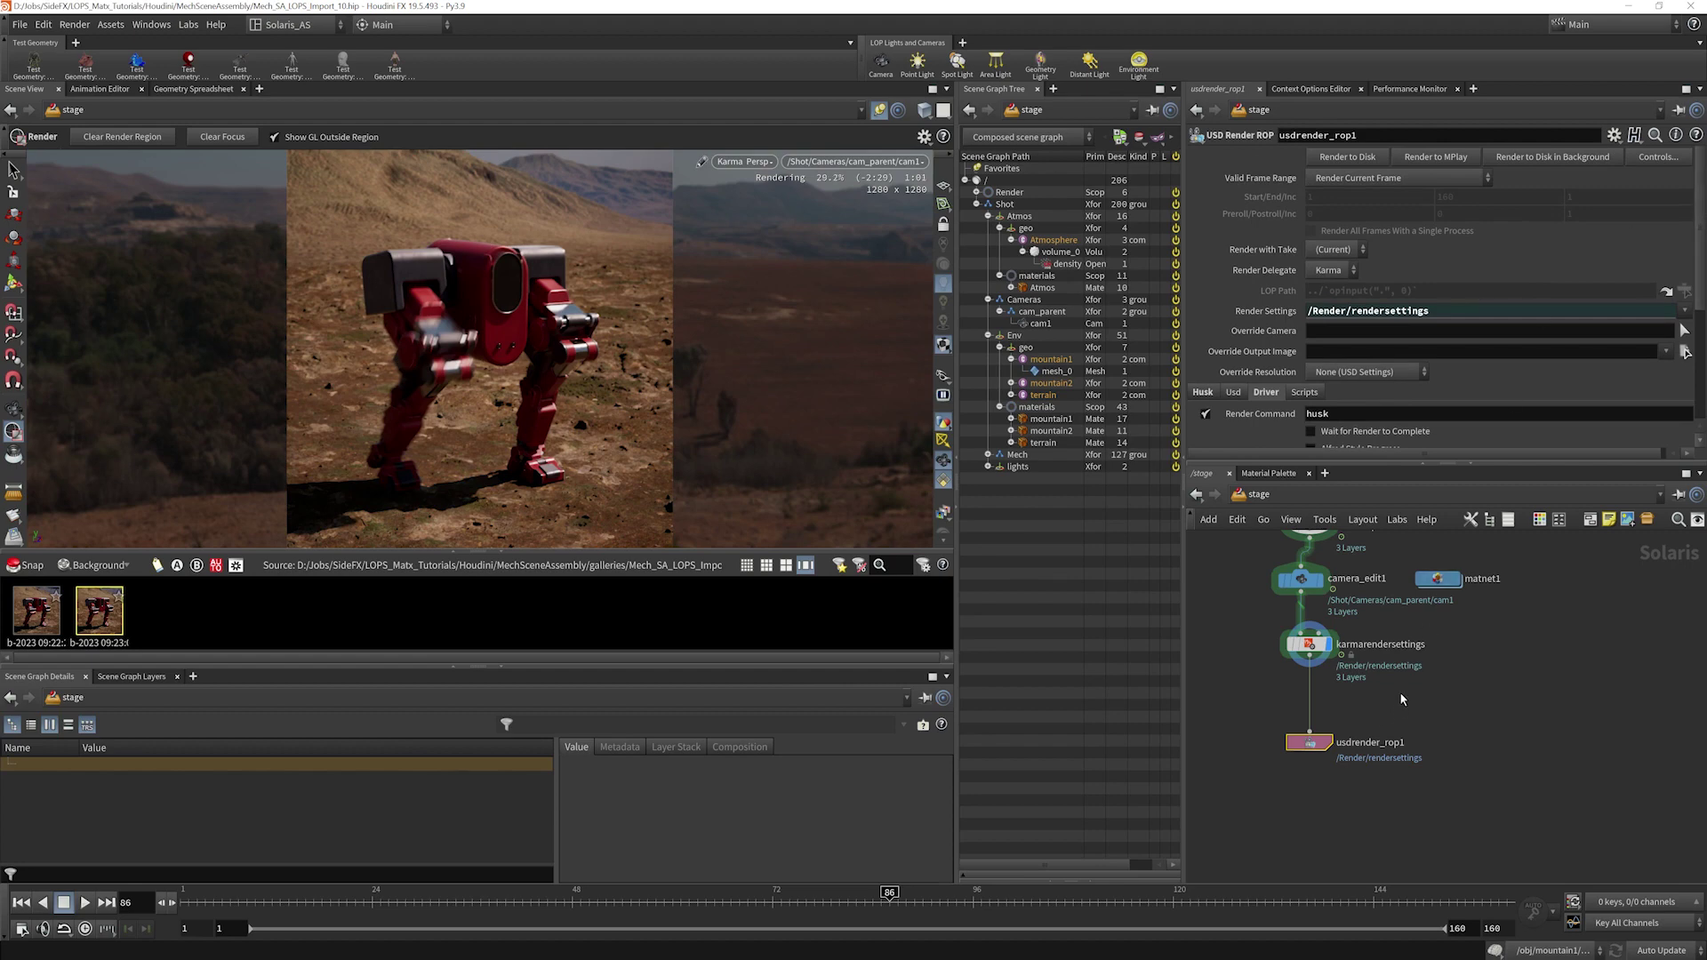
mouse_move(1401, 693)
middle_down()
mouse_move(1409, 709)
mouse_move(1418, 681)
middle_up()
drag(1281, 780, 1395, 704)
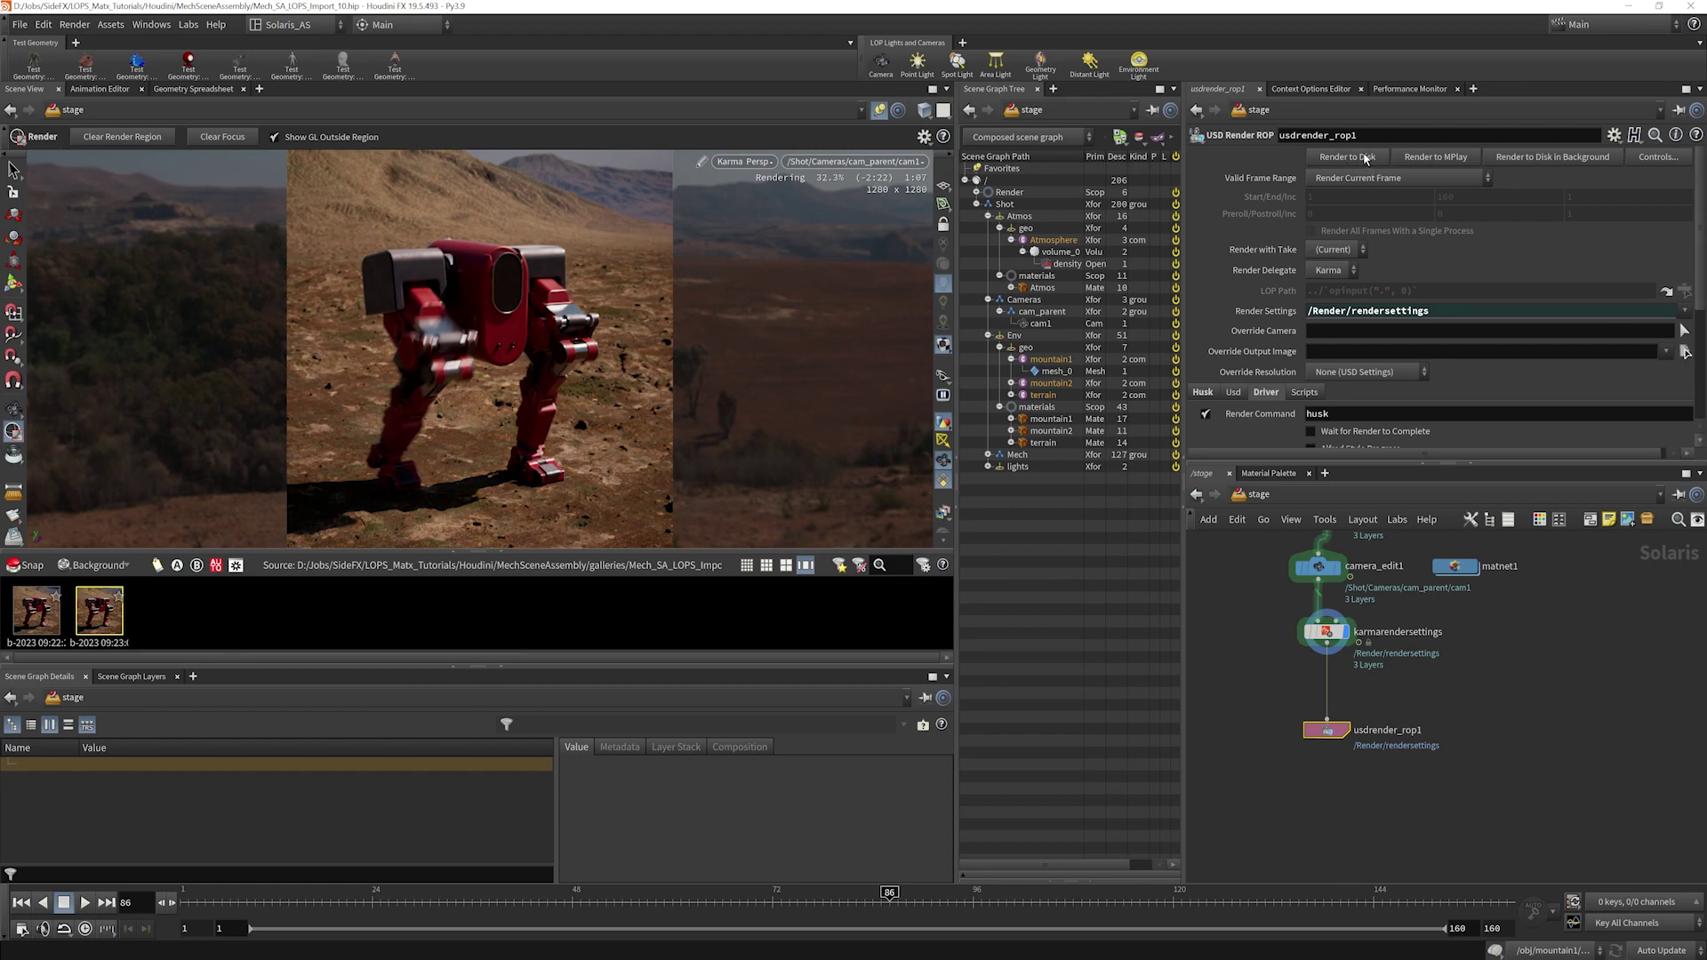
click(1324, 175)
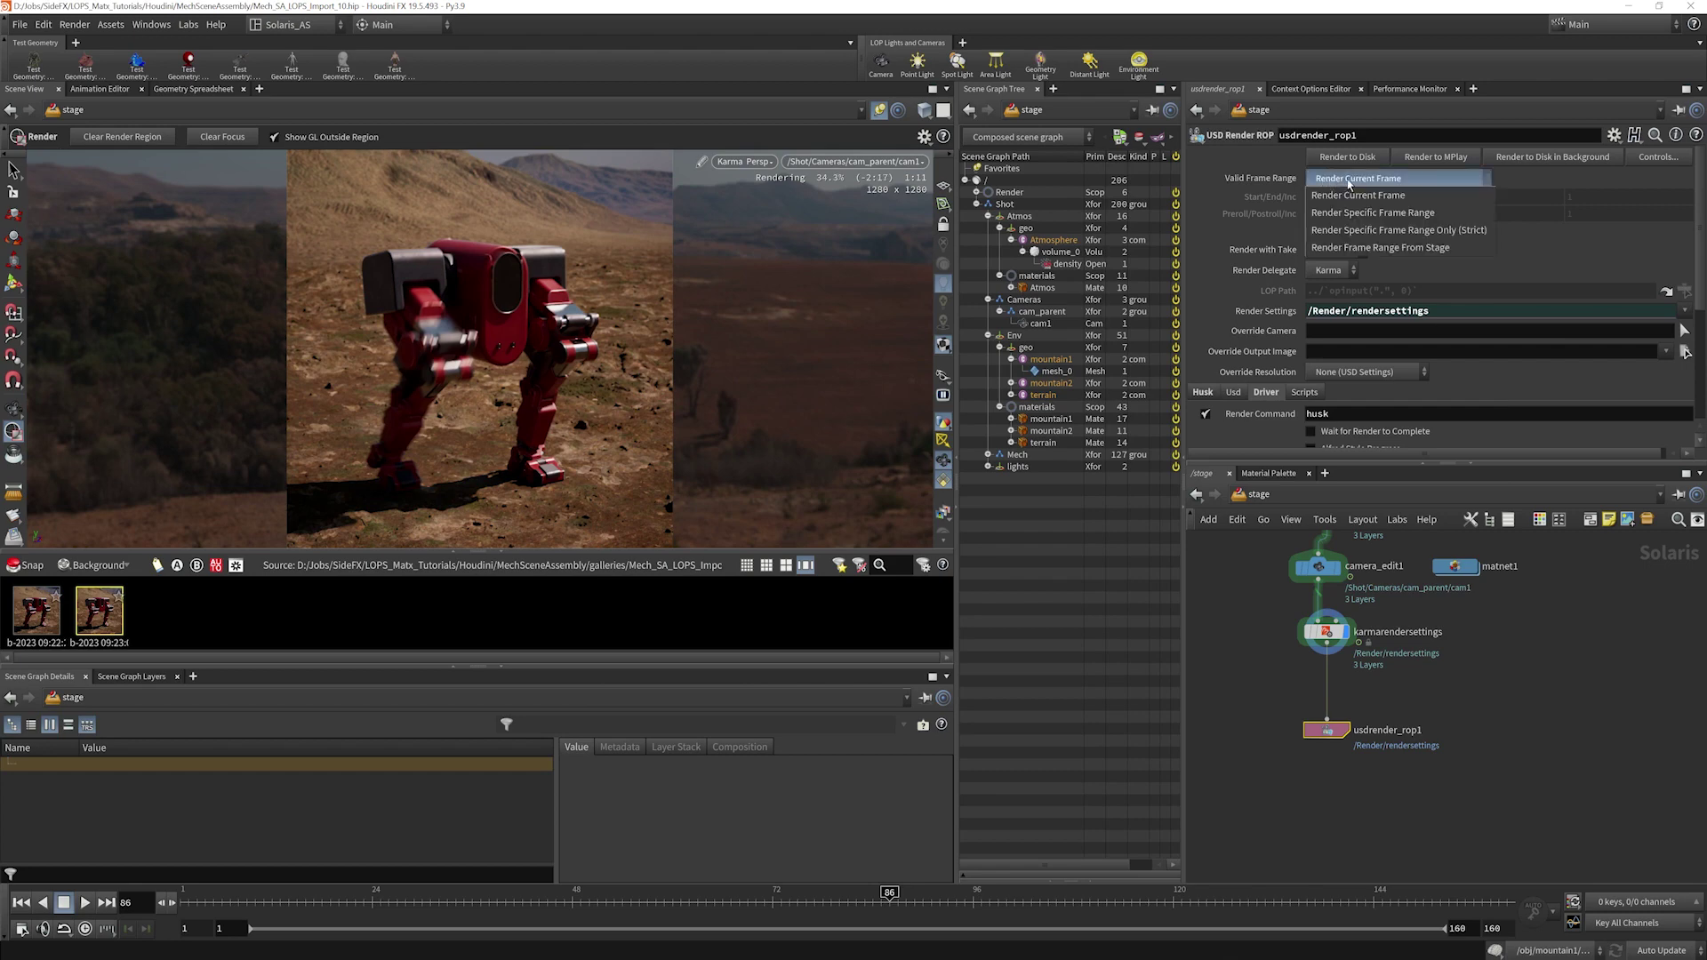
click(1414, 236)
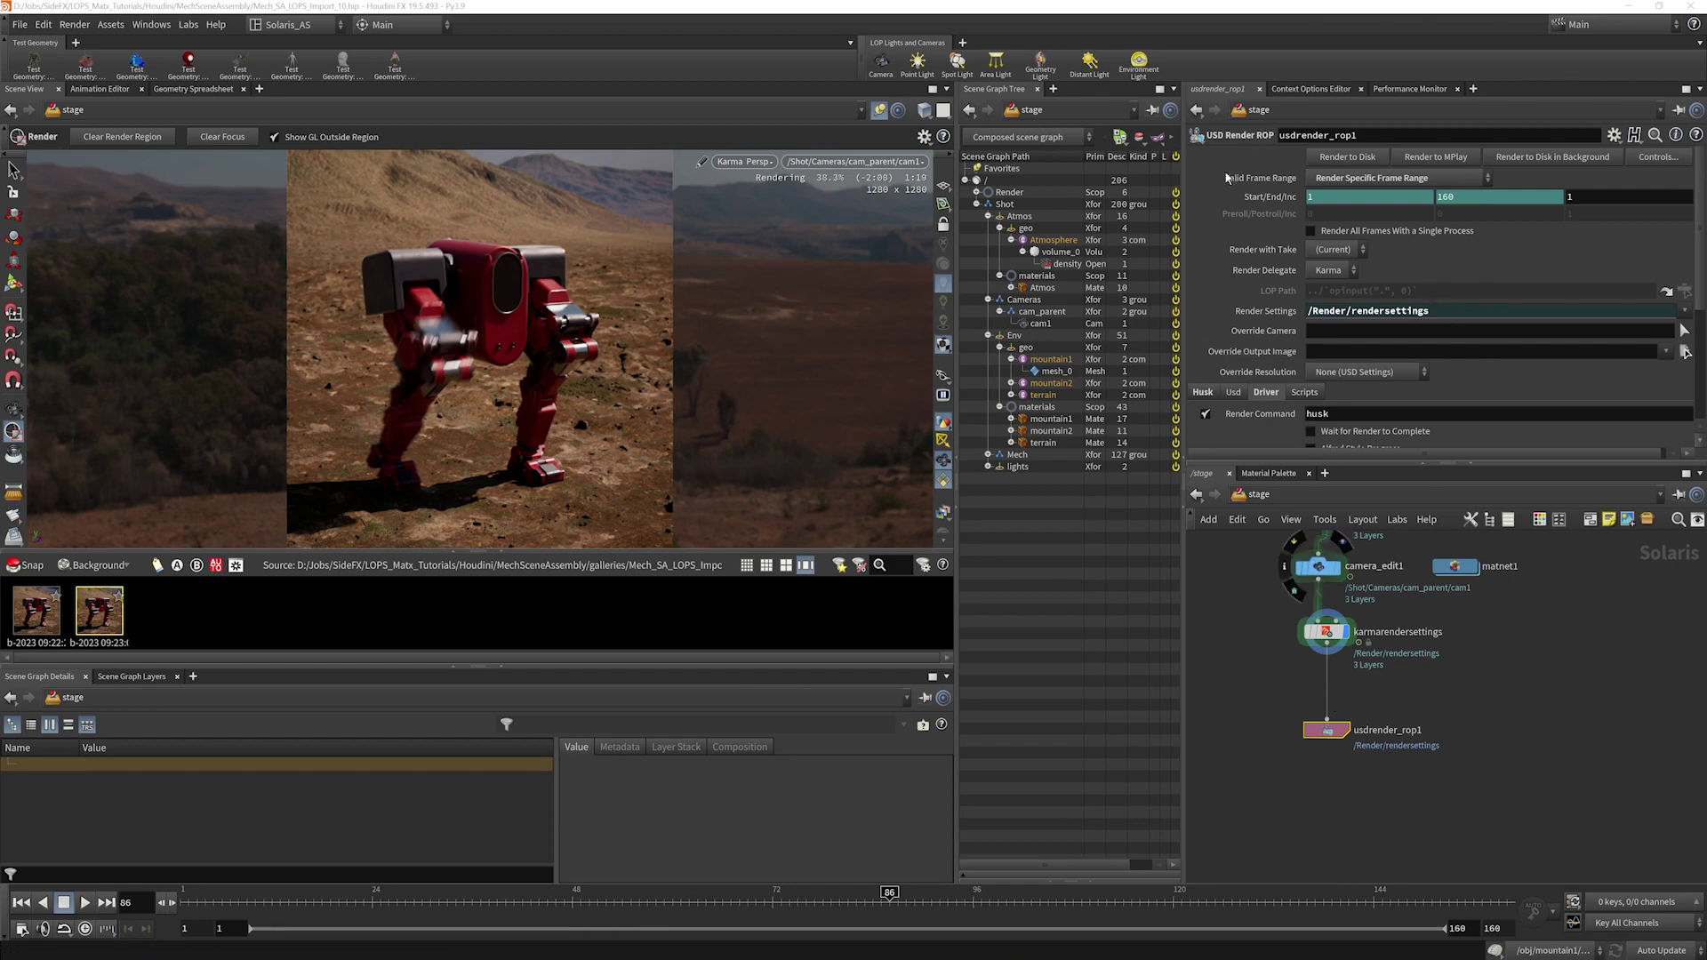
- Try rendering the frame range to disk, and interrupt the render after clearing the console messages
click(1349, 157)
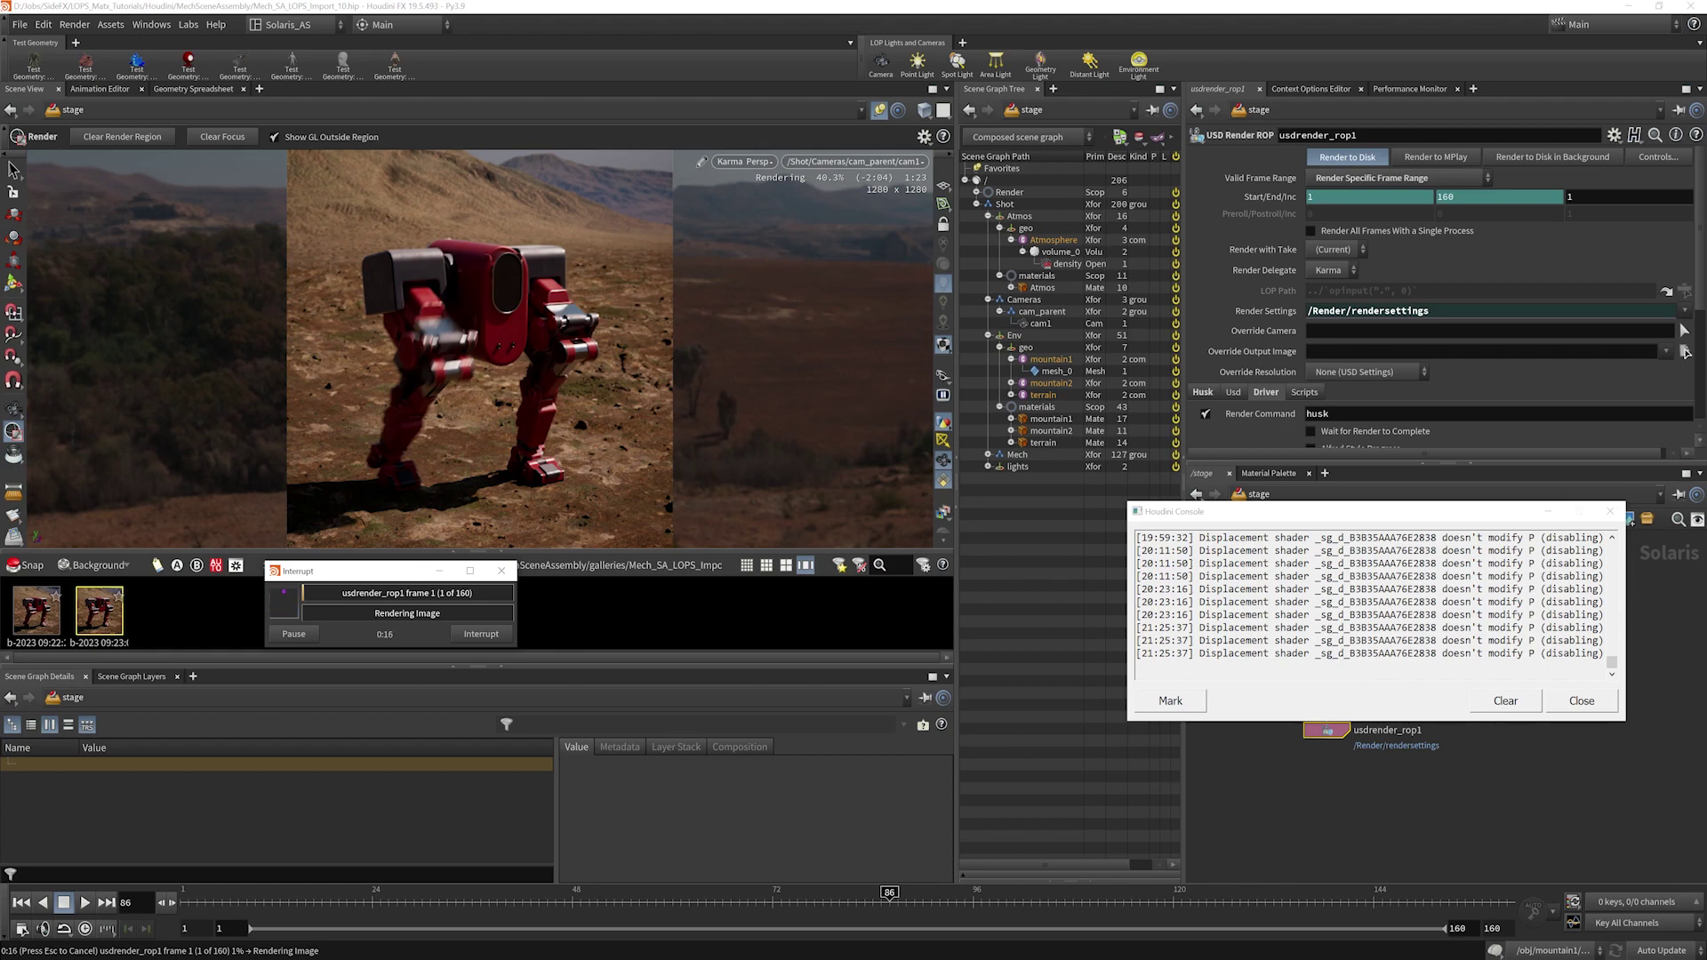
double_click(1291, 653)
click(1265, 653)
click(1504, 700)
click(1582, 701)
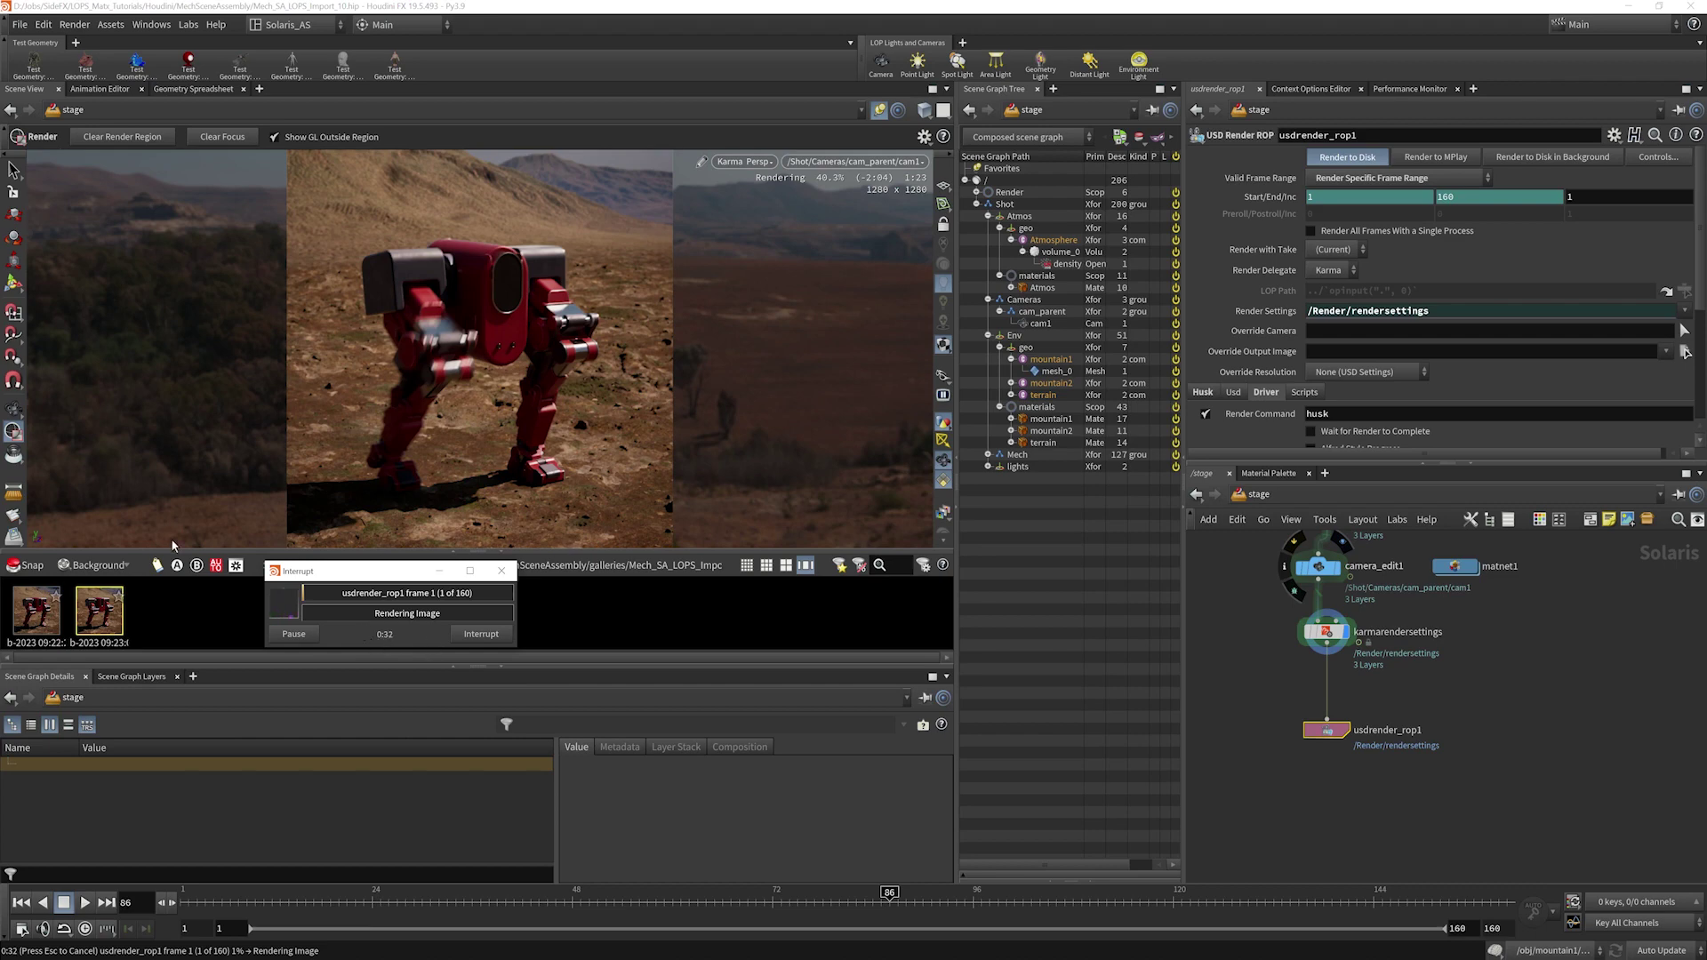
click(478, 635)
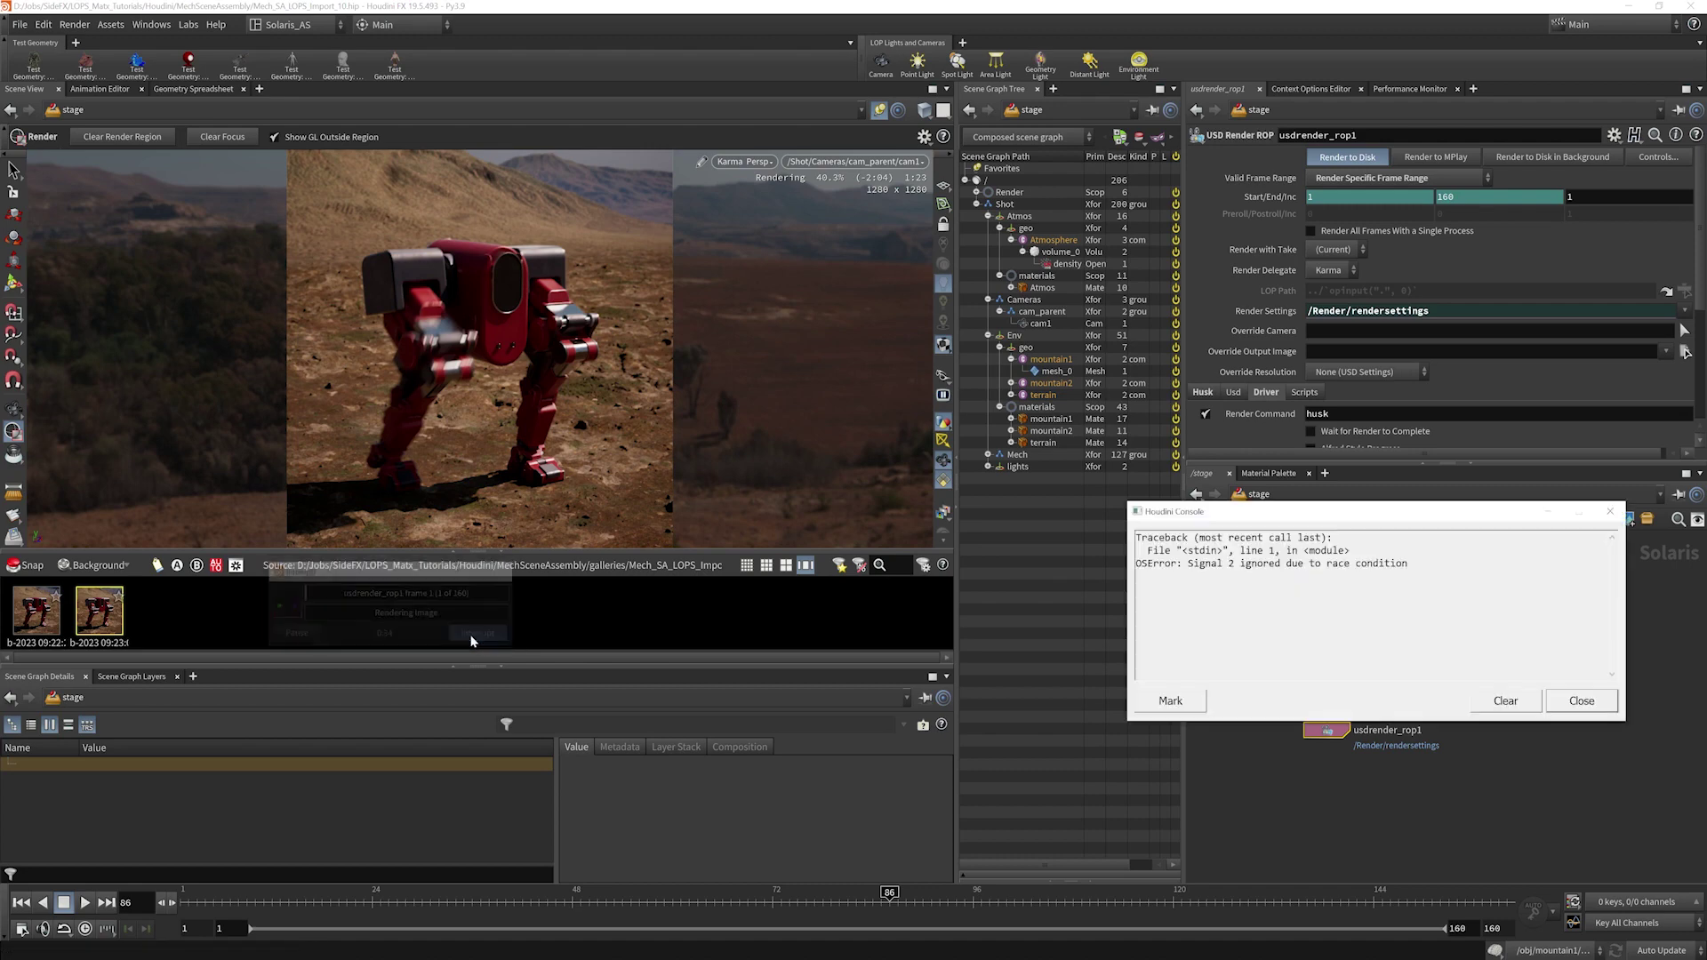
click(1503, 693)
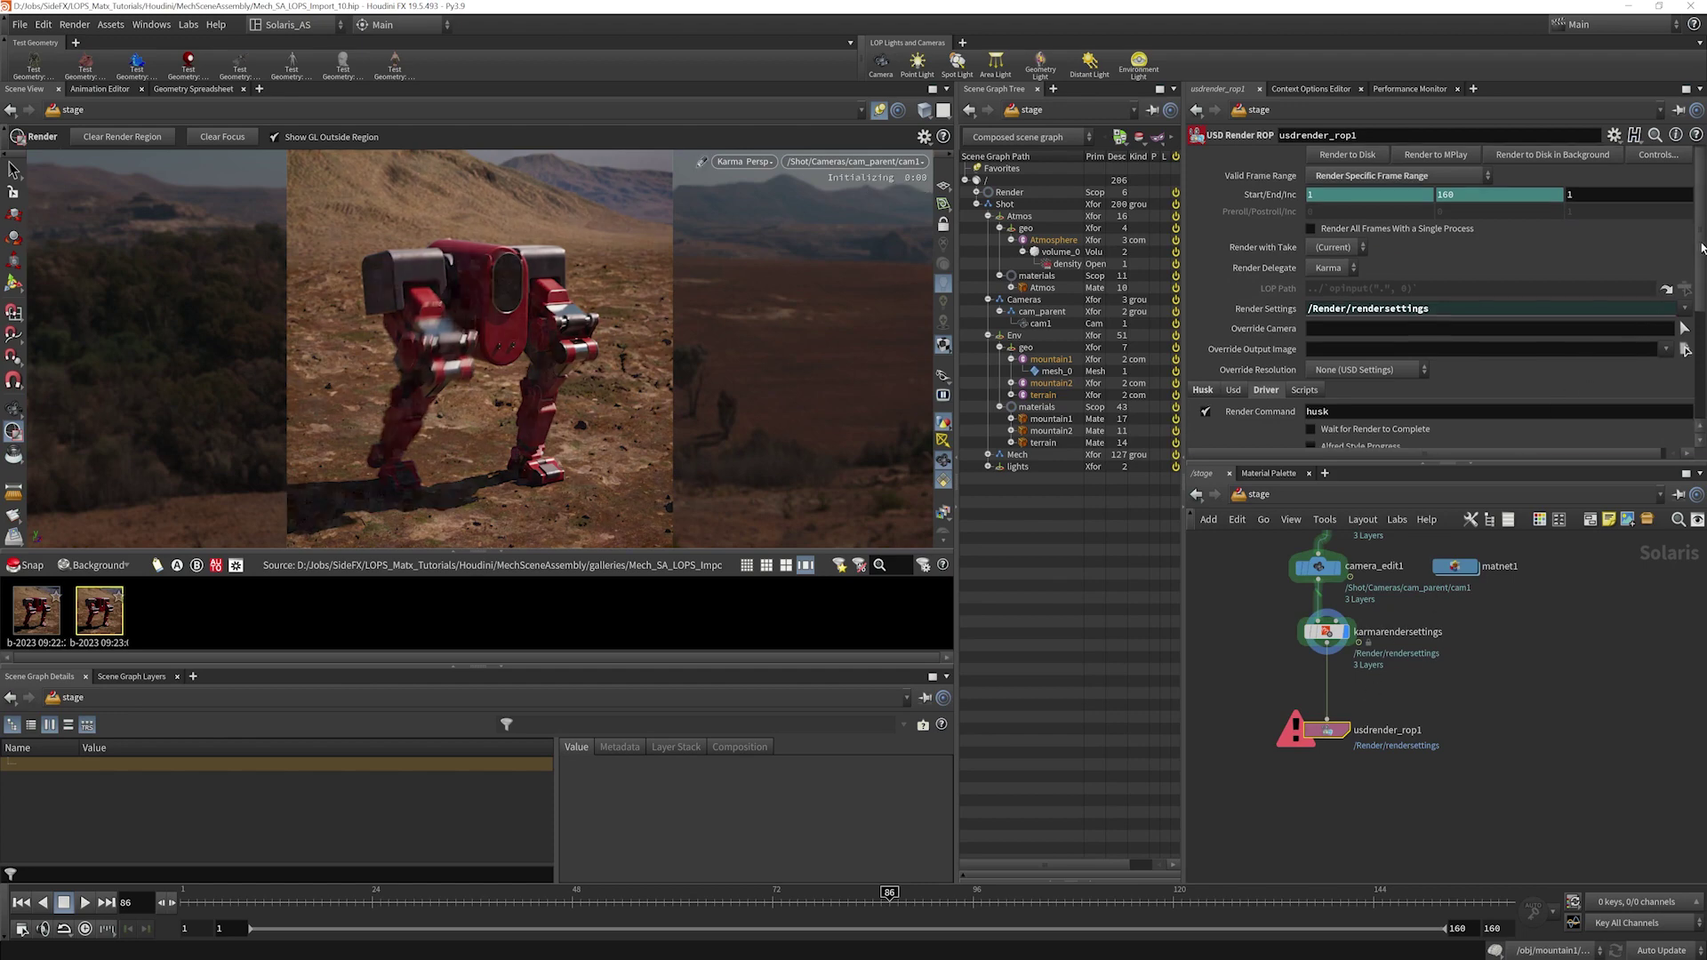
- Enable MPlay Monitor in the Husk monitor settings of the usdrender_rop1 node
scroll(1692, 304, down, 3)
scroll(1692, 304, up, 2)
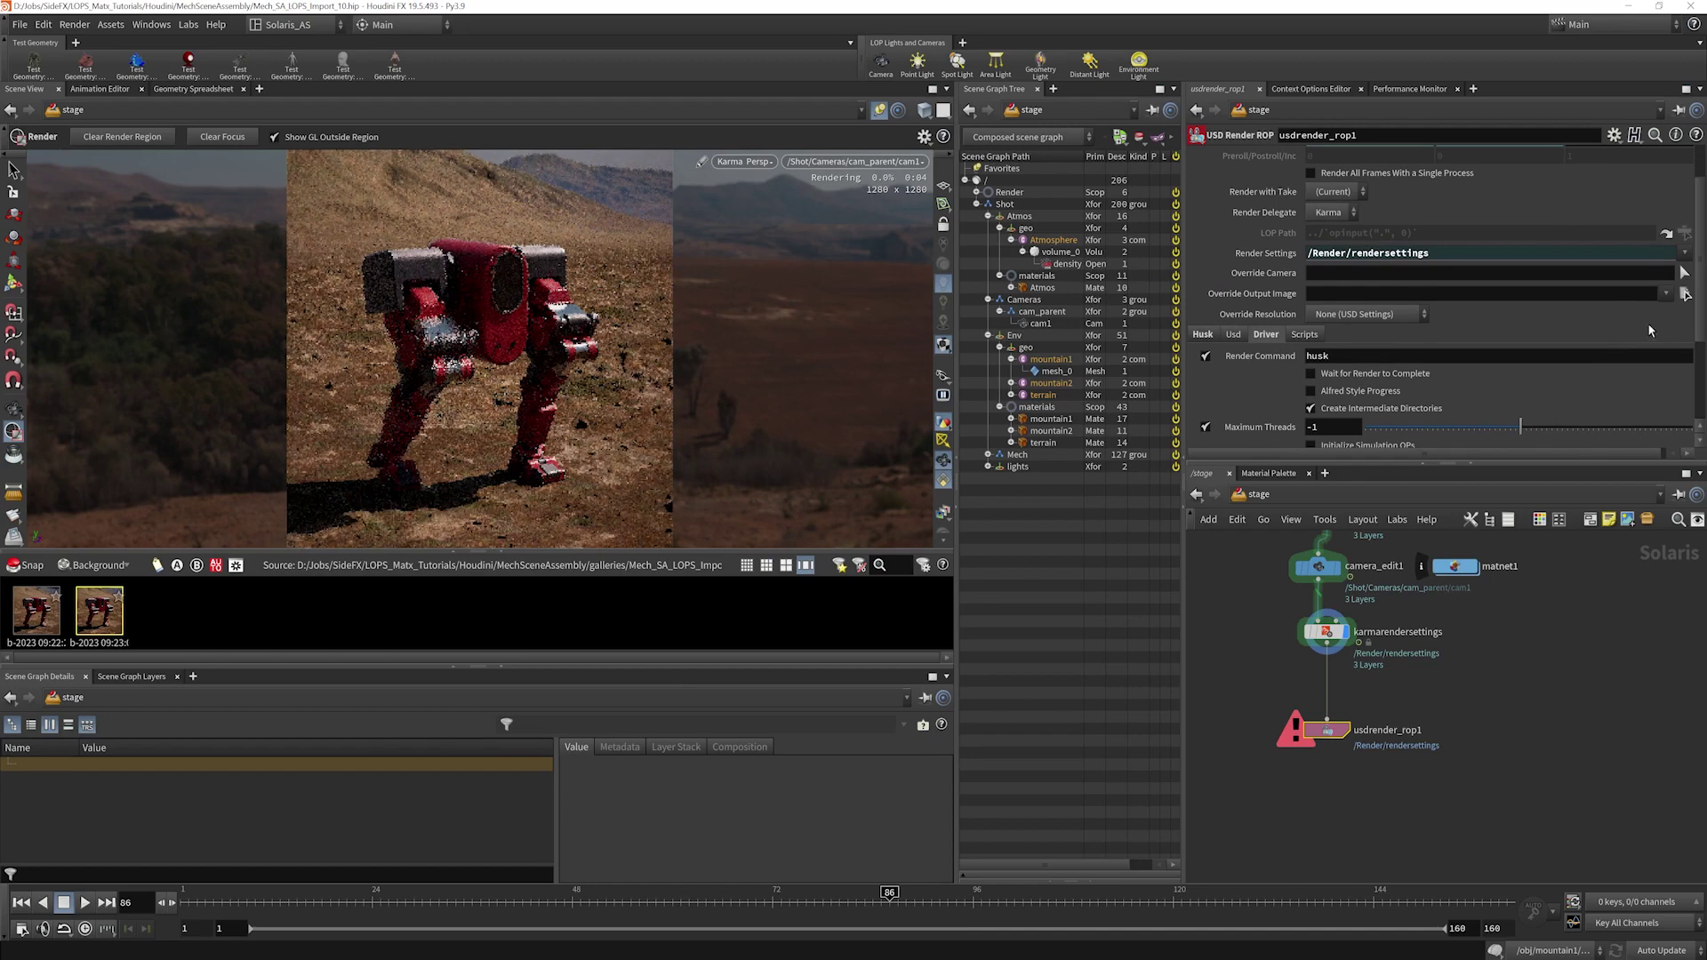
click(1324, 631)
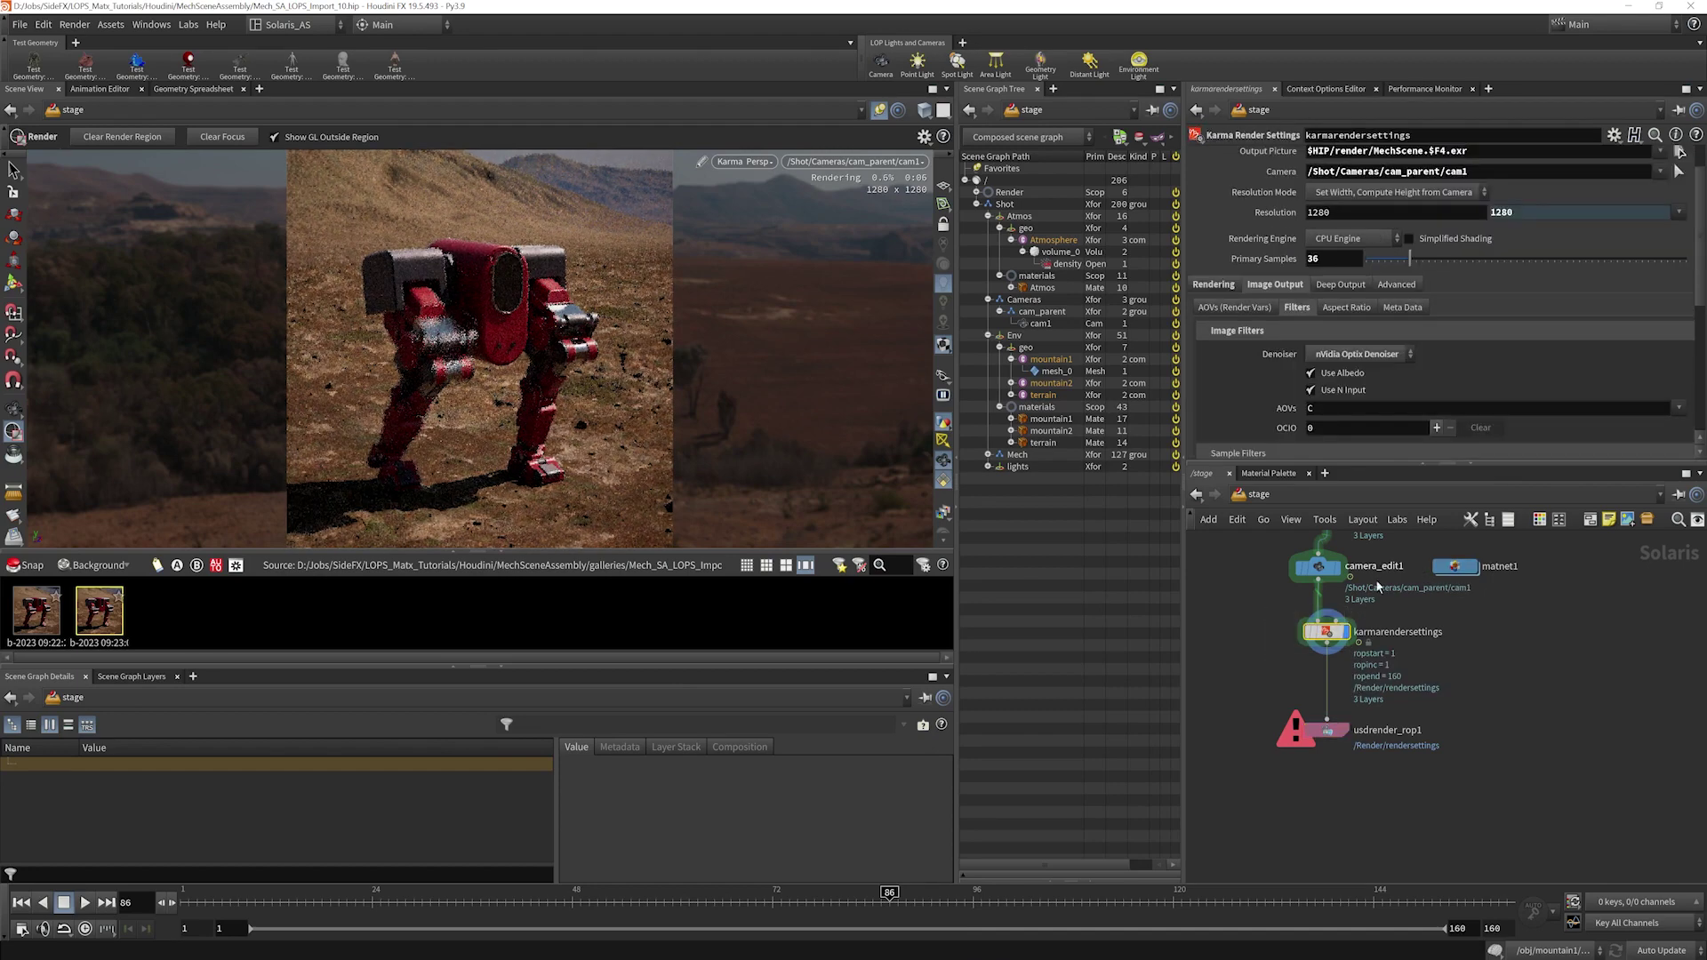
click(1327, 729)
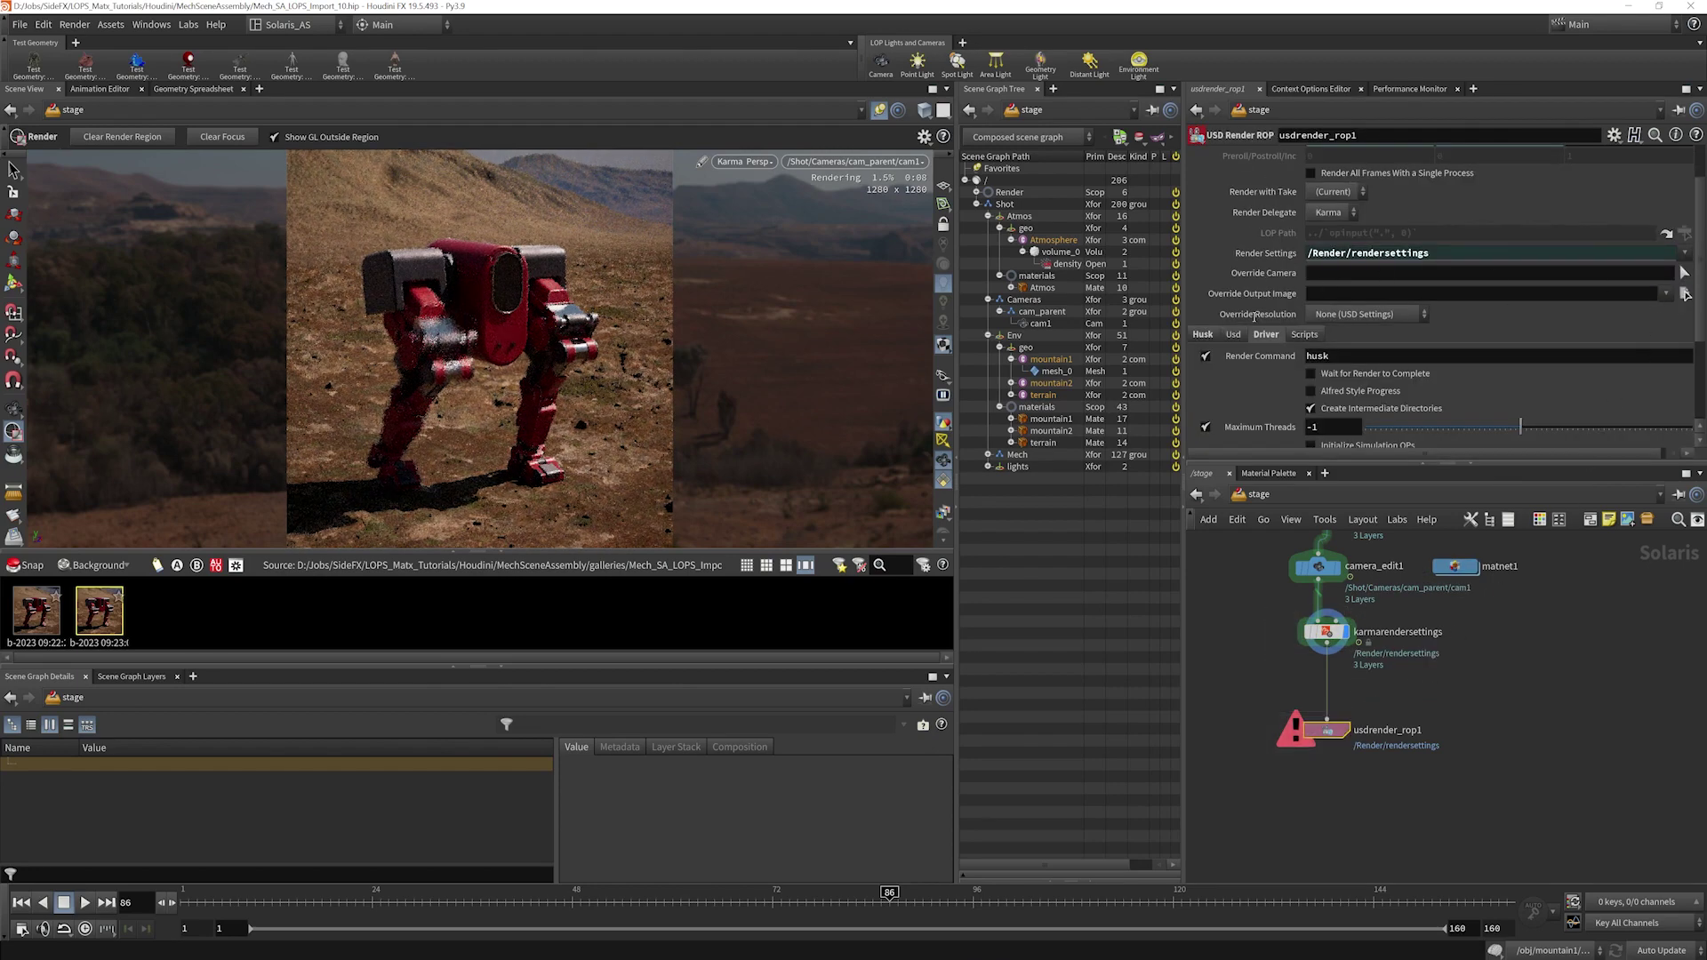
click(1197, 338)
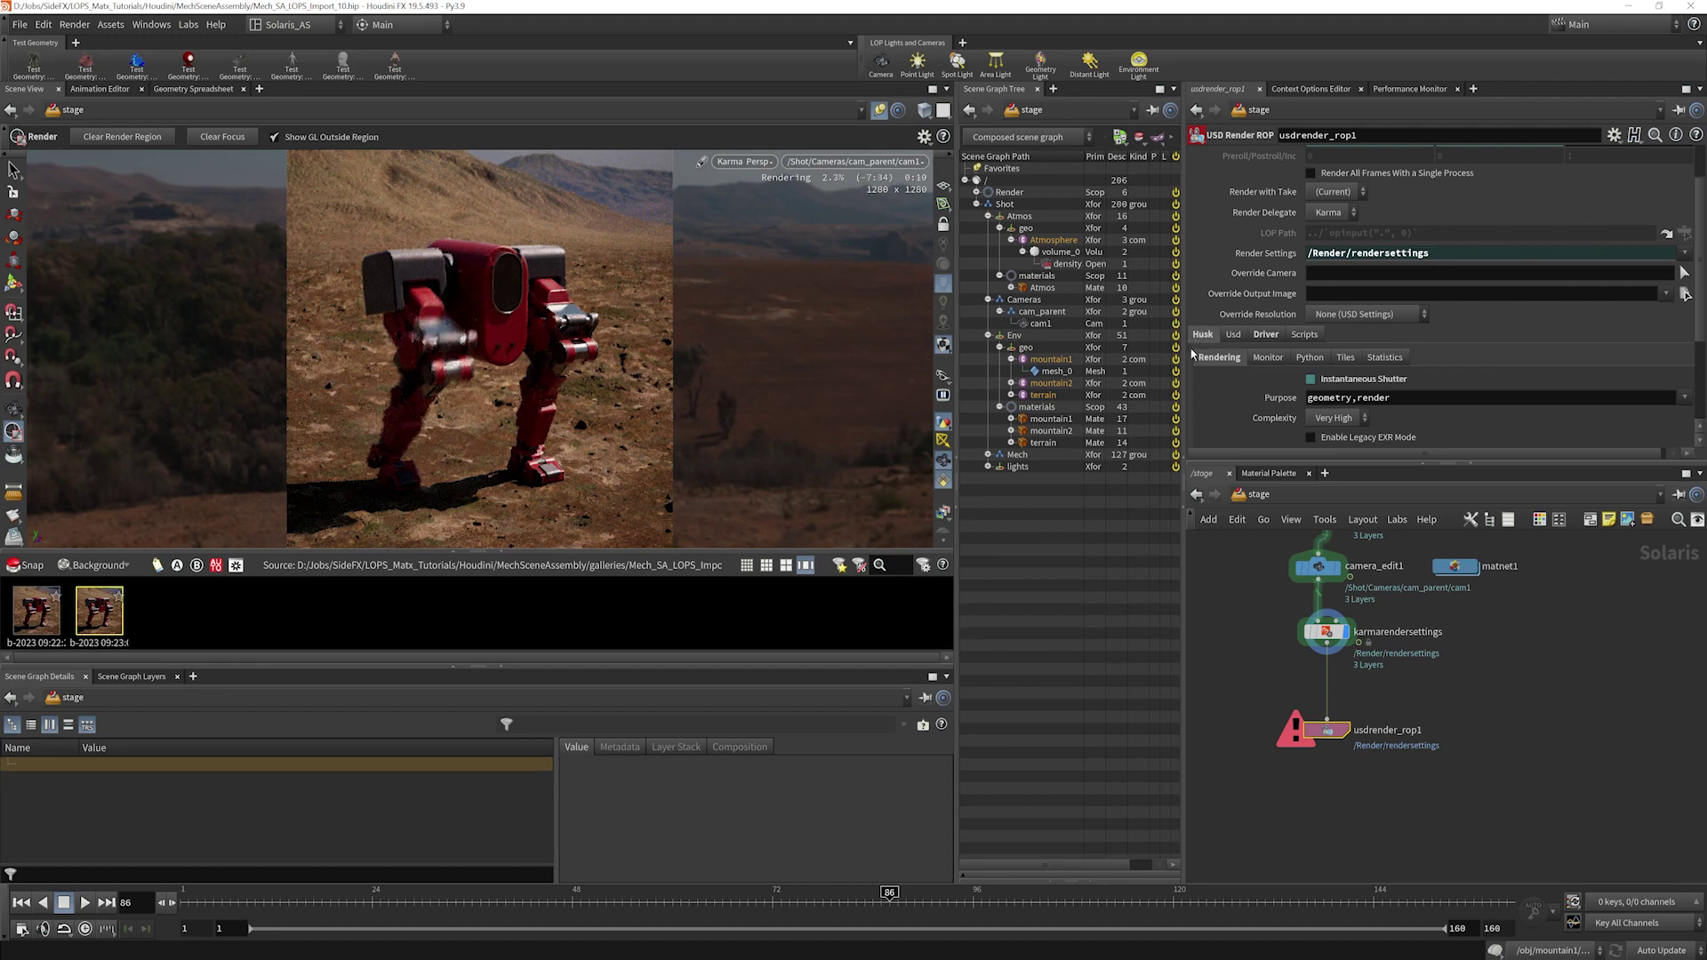
click(1271, 360)
click(1311, 399)
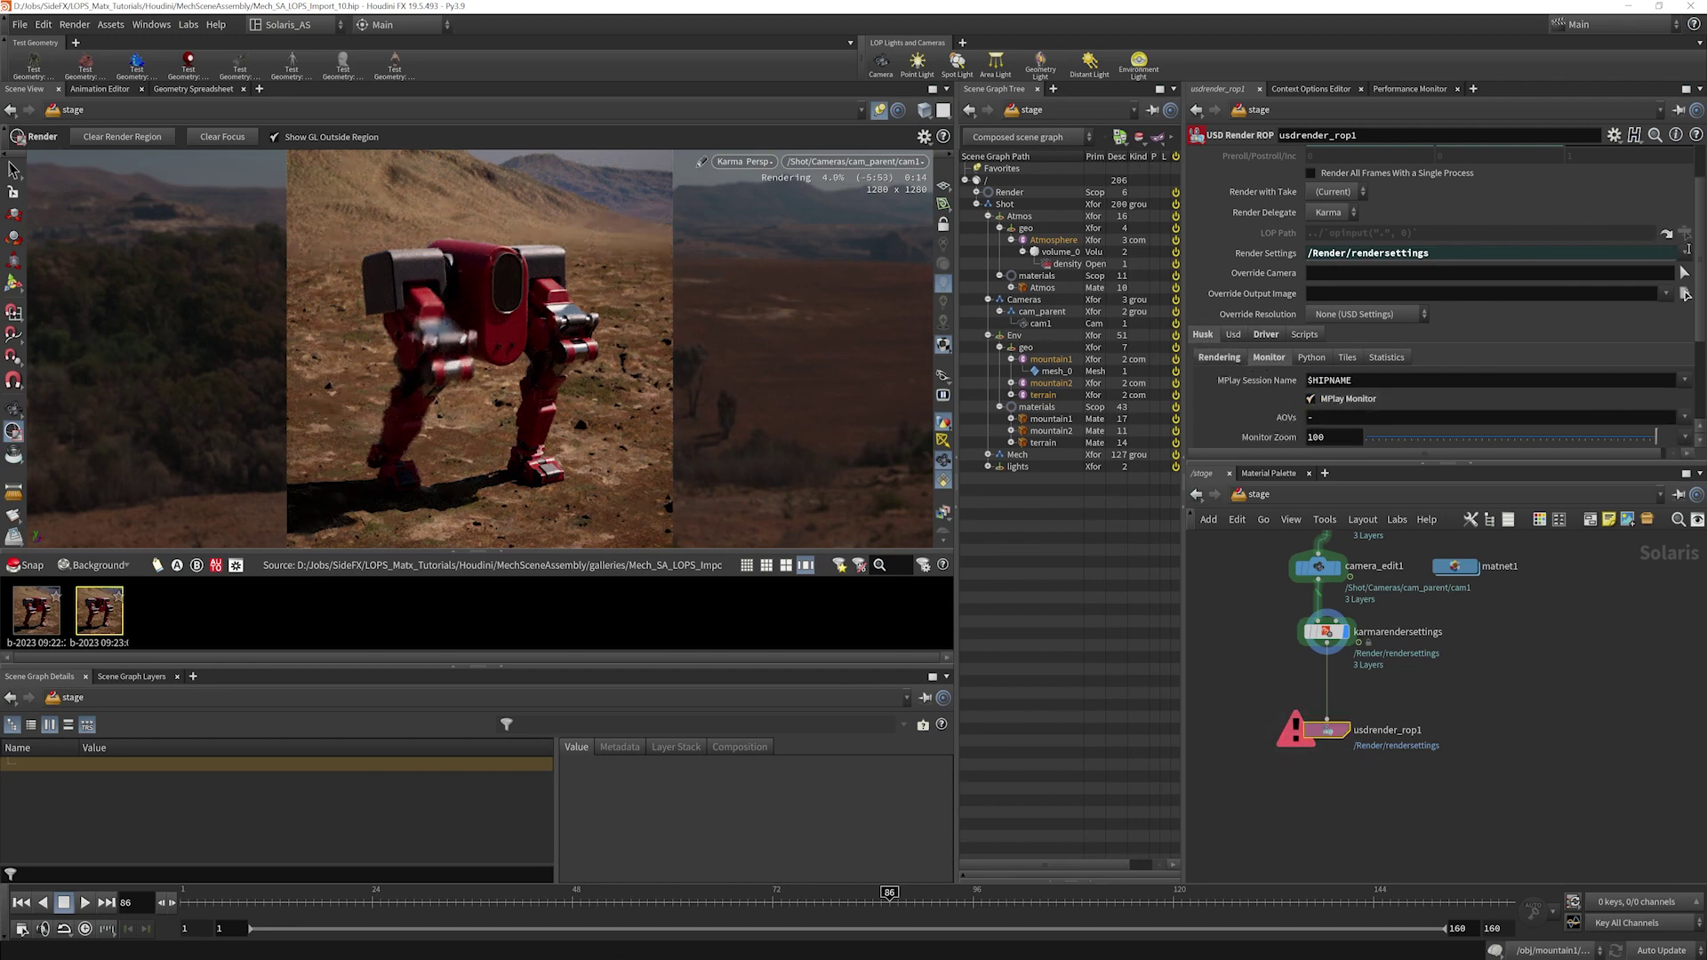
- Start rendering the frame range to disk and arrange the MPlay and progress windows so both can be watched
scroll(1688, 171, up, 2)
click(1347, 156)
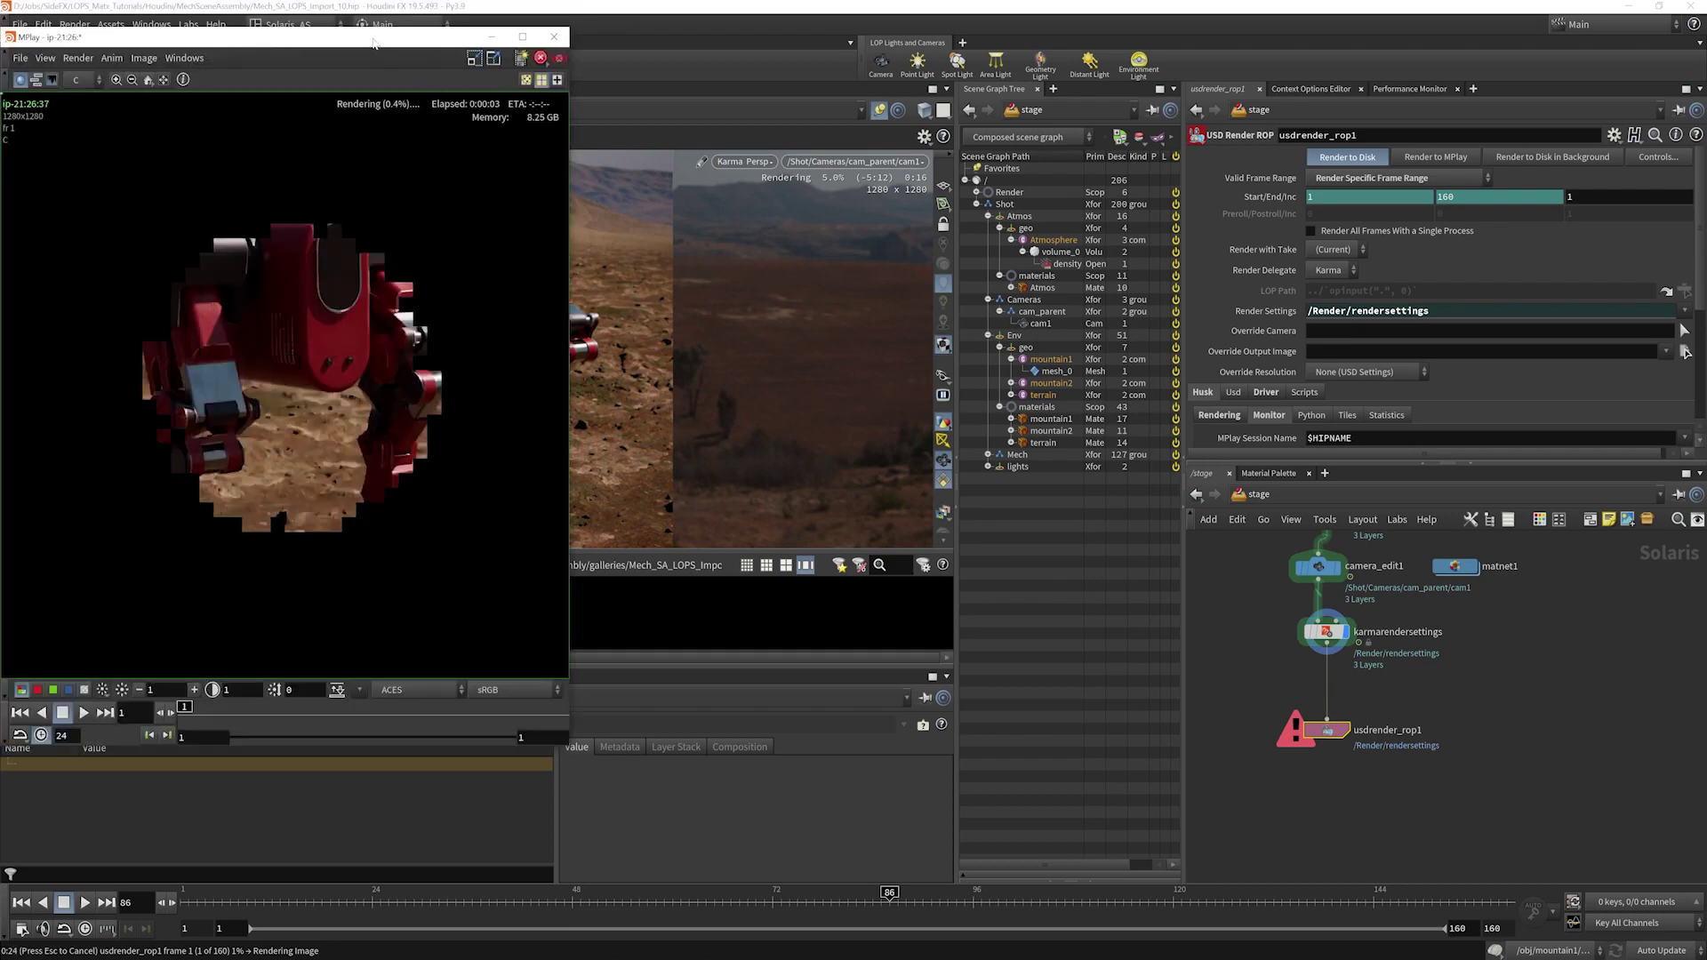
drag(386, 41, 827, 77)
scroll(1000, 307, up, 2)
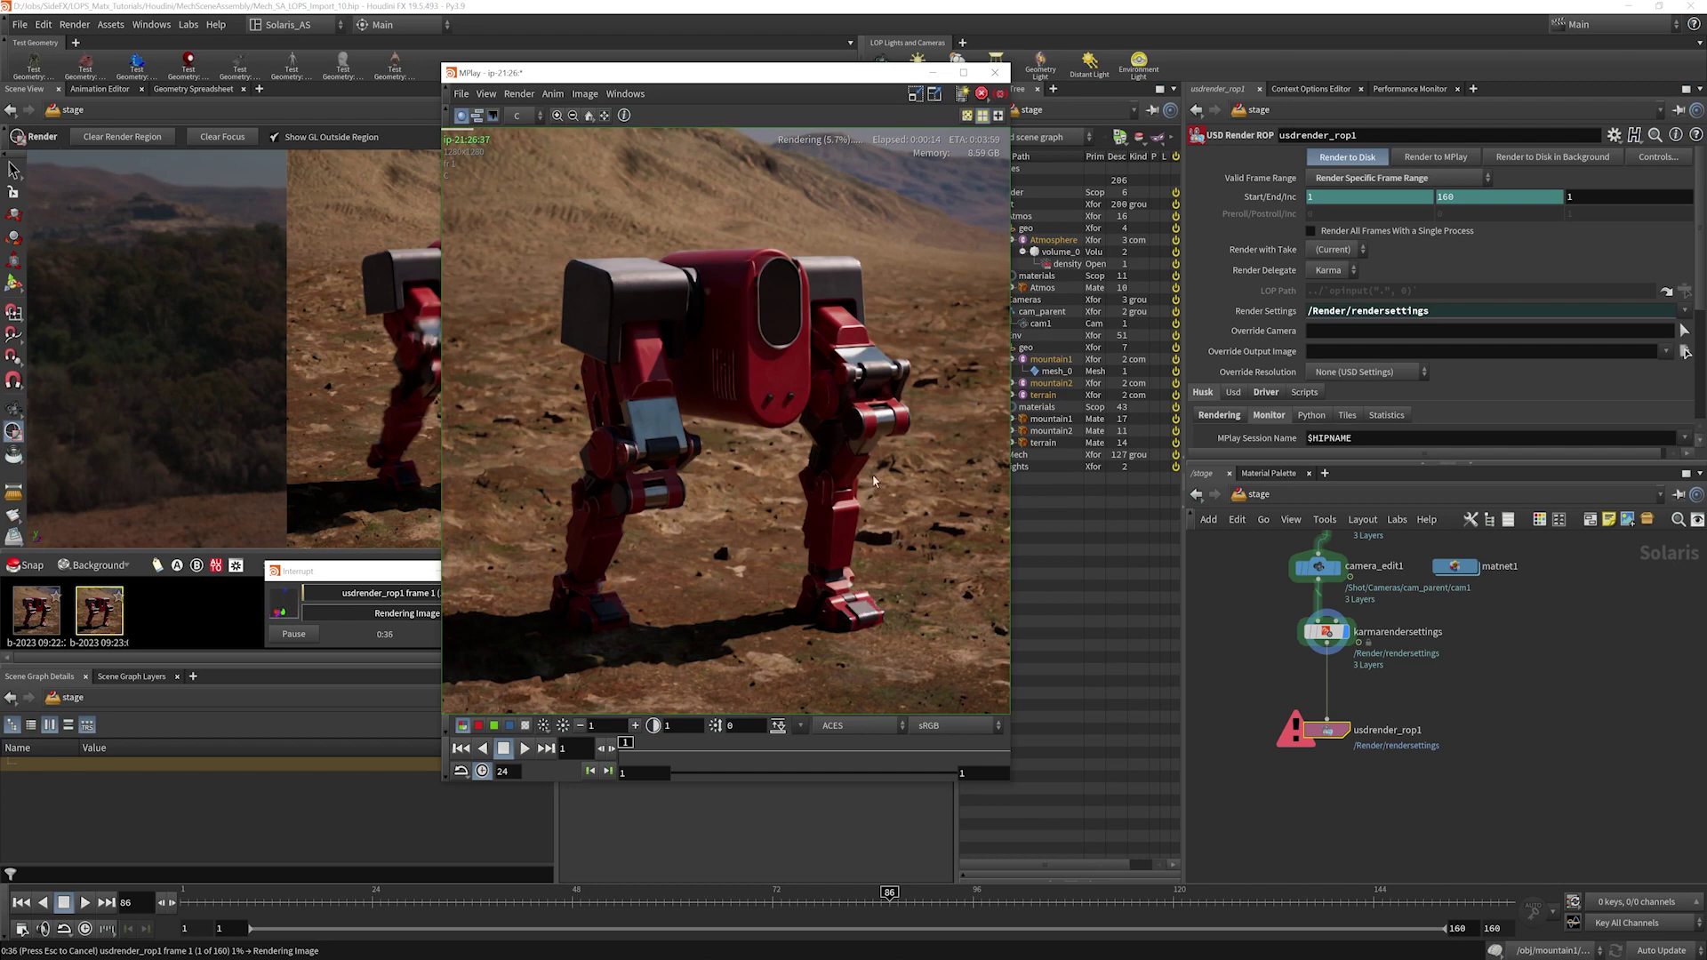
drag(369, 570, 252, 530)
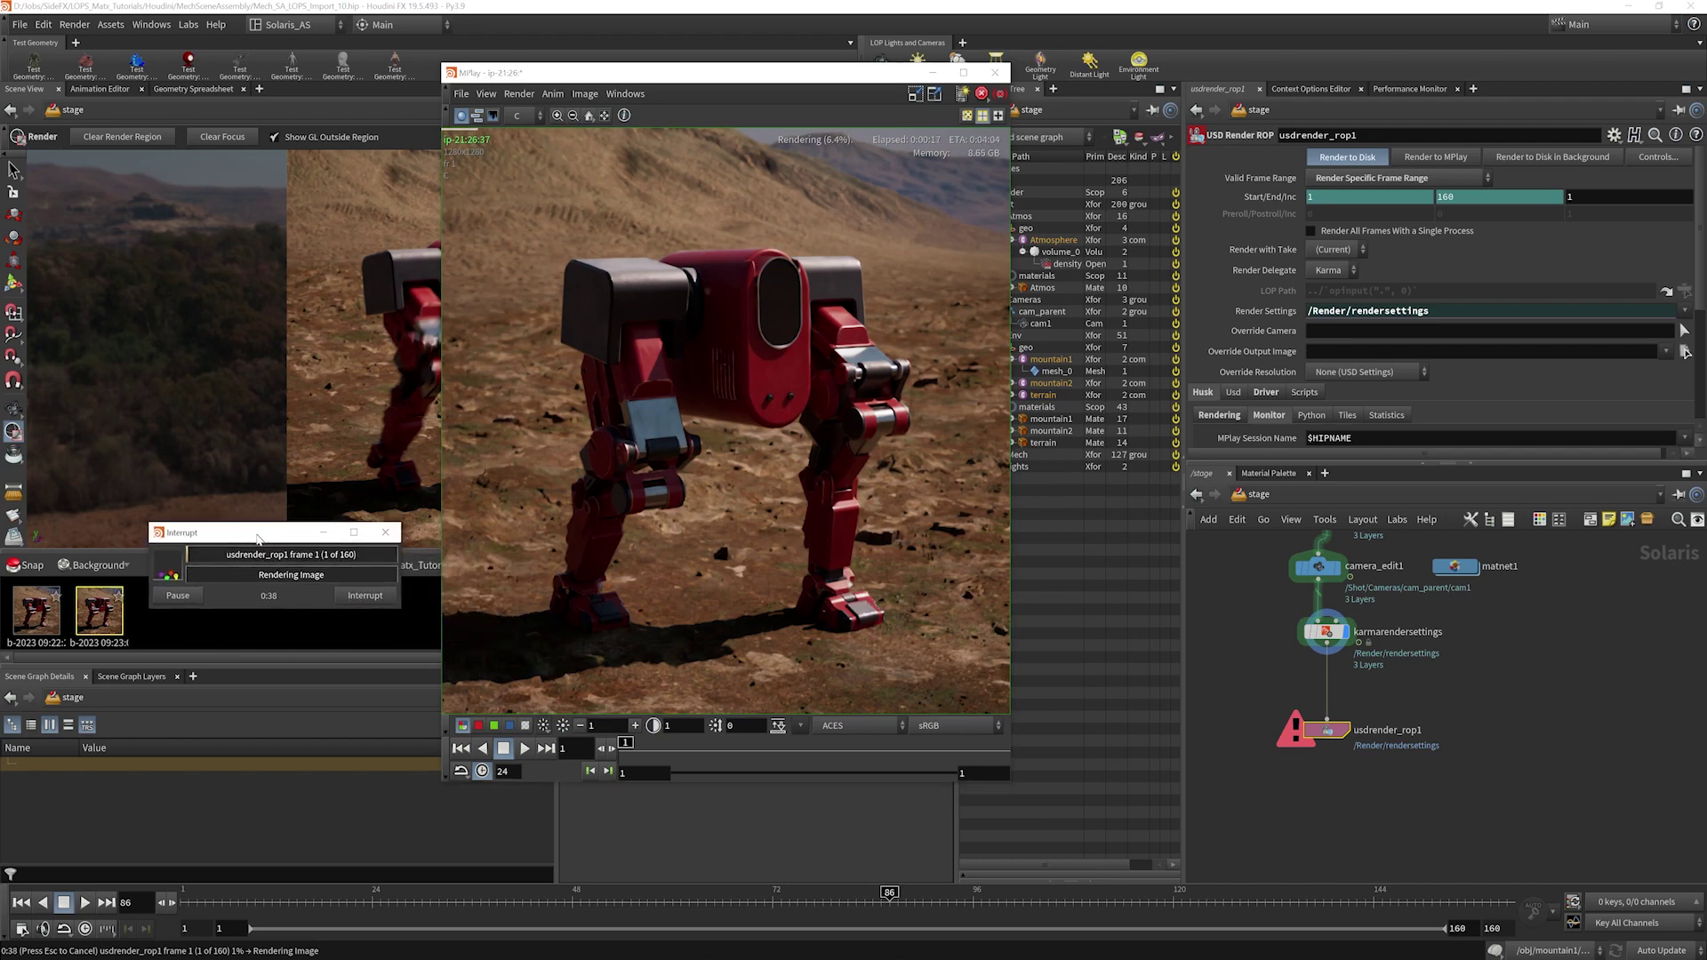
- Interrupt the running frame-range render, then close the console messages and the MPlay window
click(373, 603)
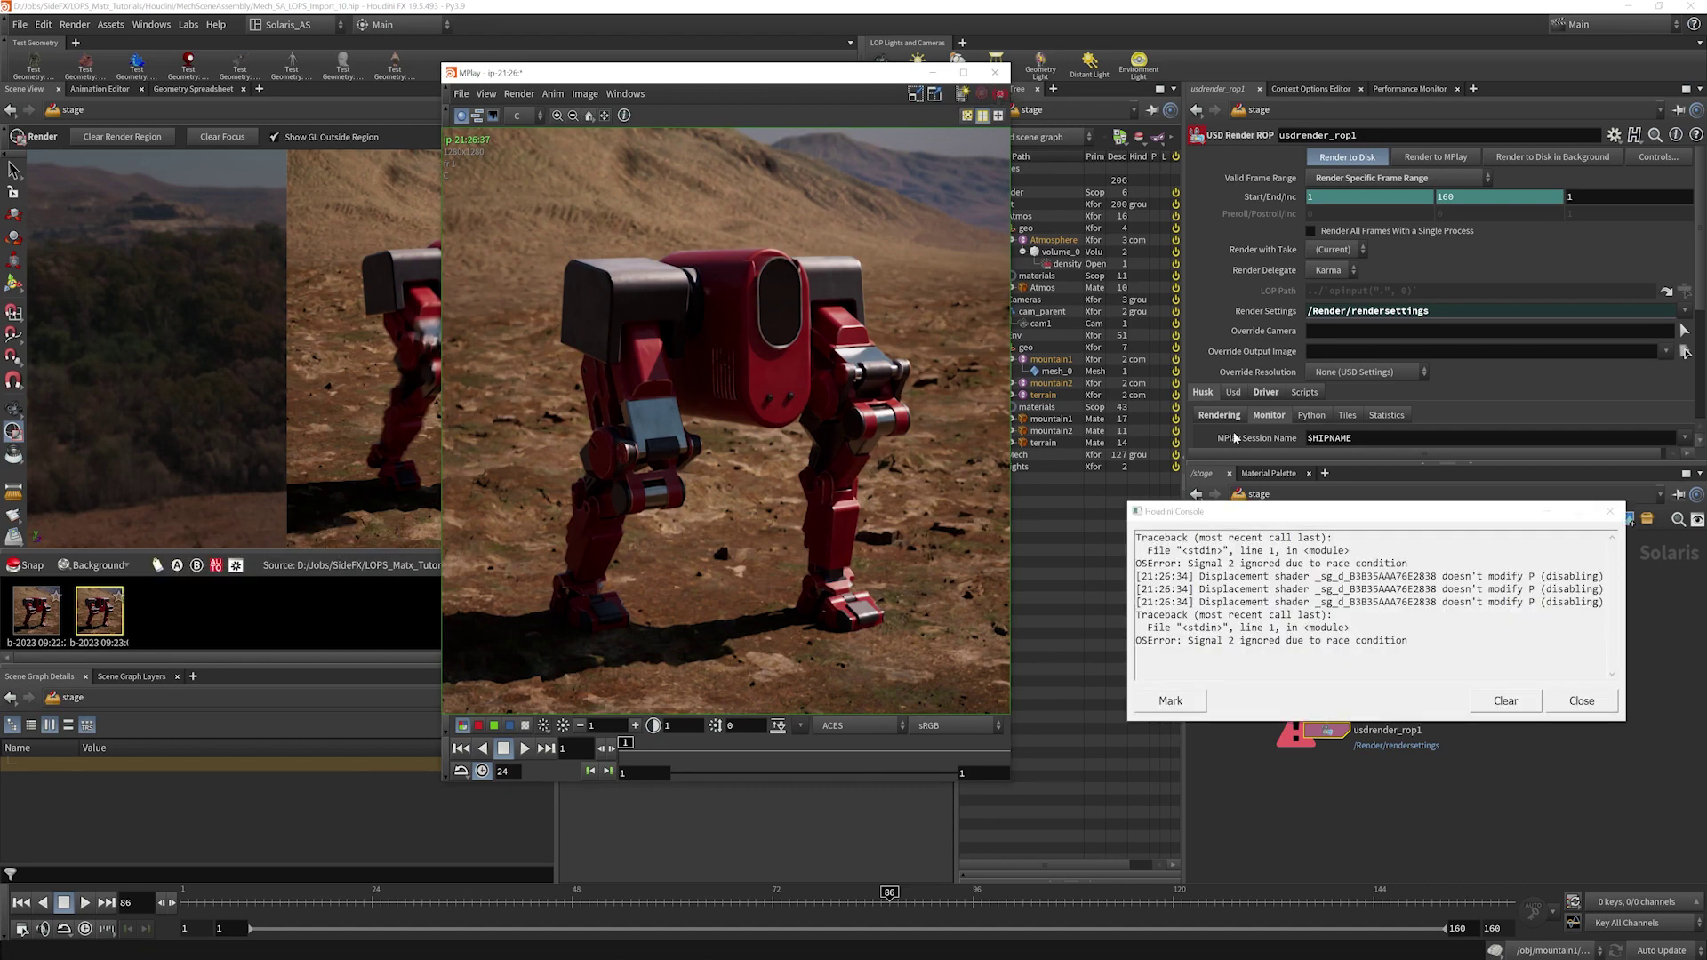
click(1592, 709)
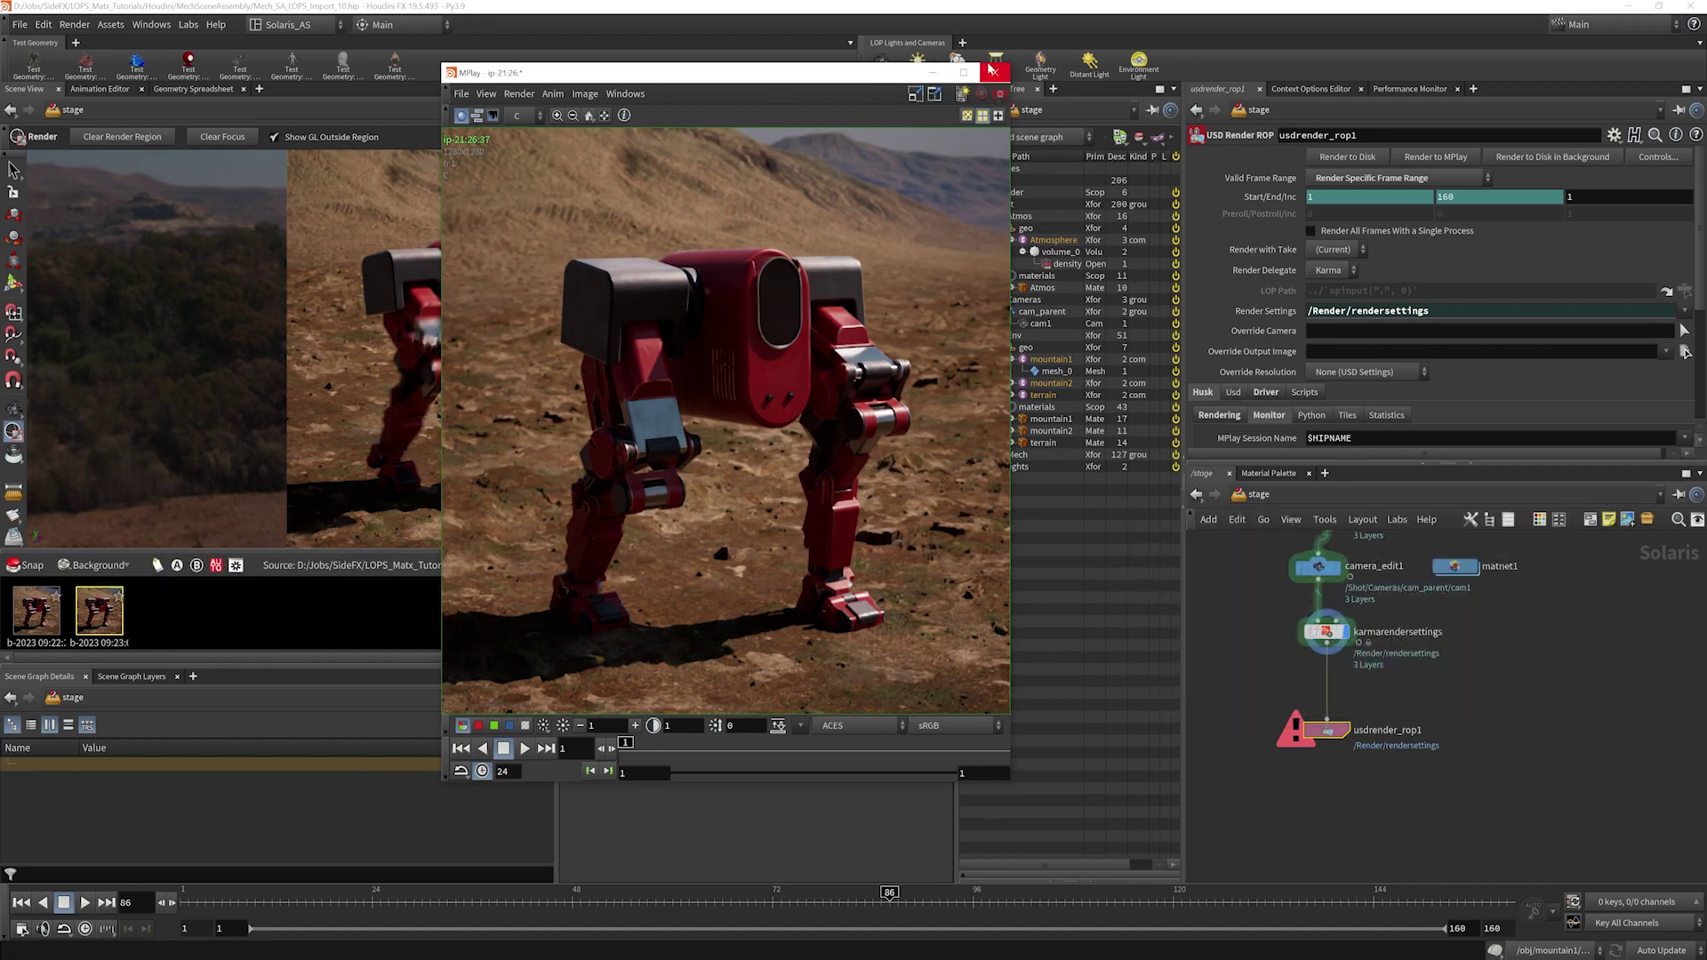
click(994, 72)
- Switch the viewport renderer from Karma to Houdini GL and display the parameters of the sopimport_mech_animation node
middle_drag(1537, 655, 1528, 880)
middle_drag(1674, 613, 1425, 693)
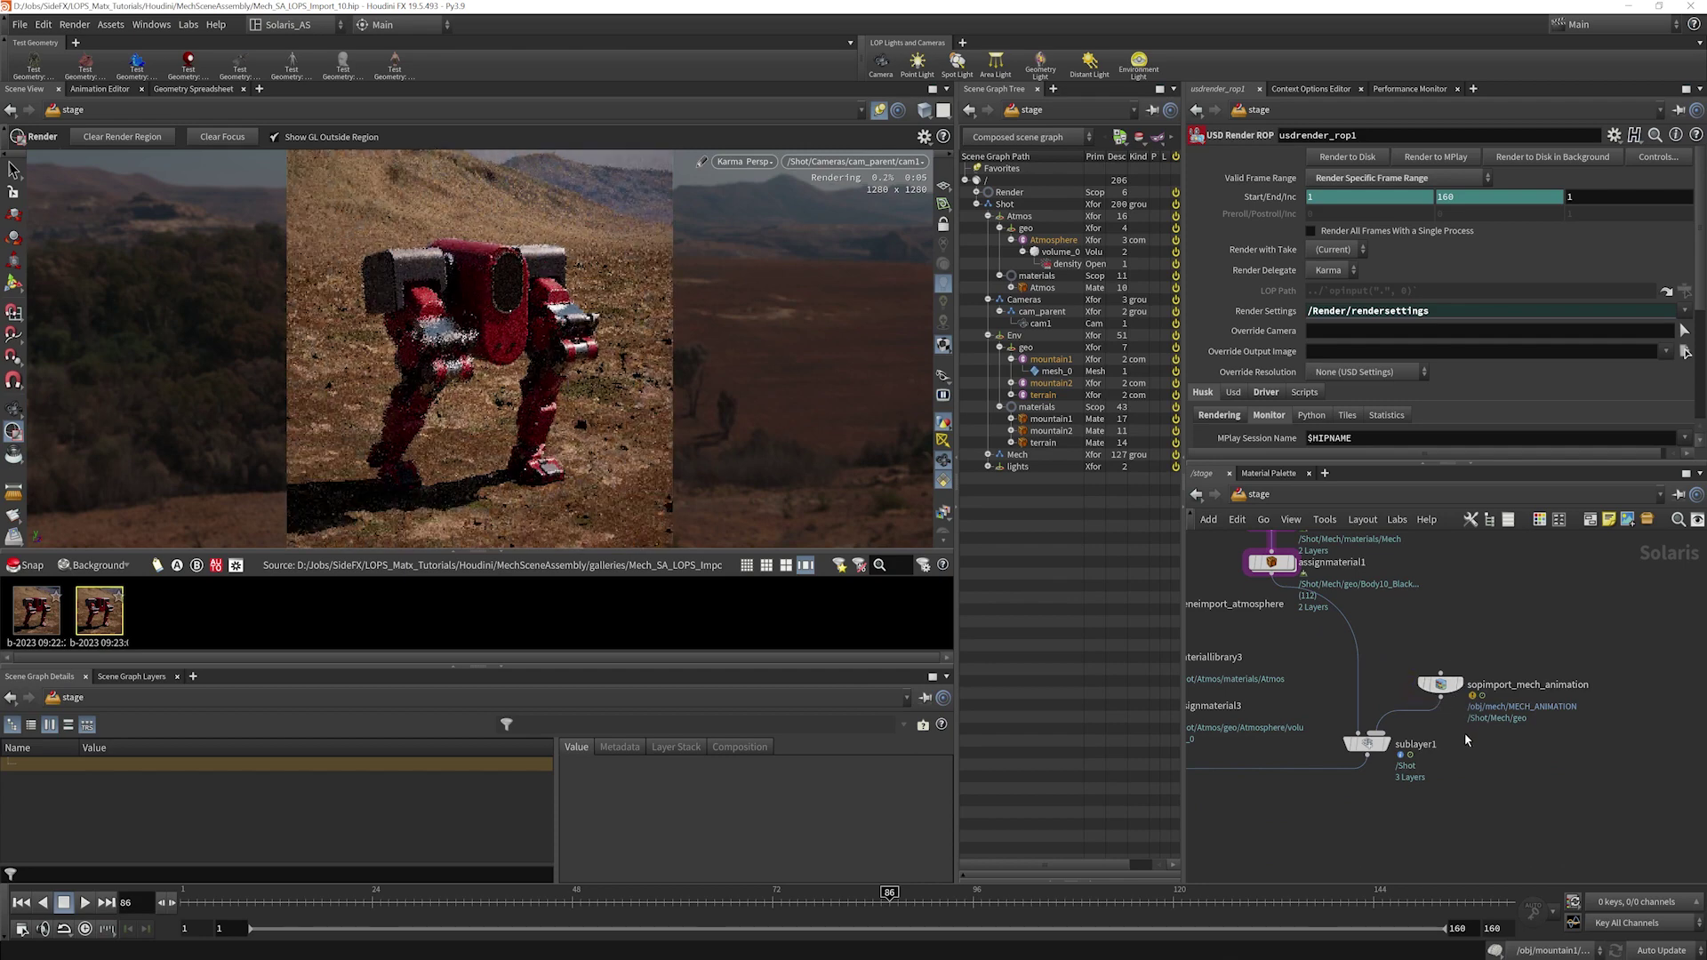
click(771, 163)
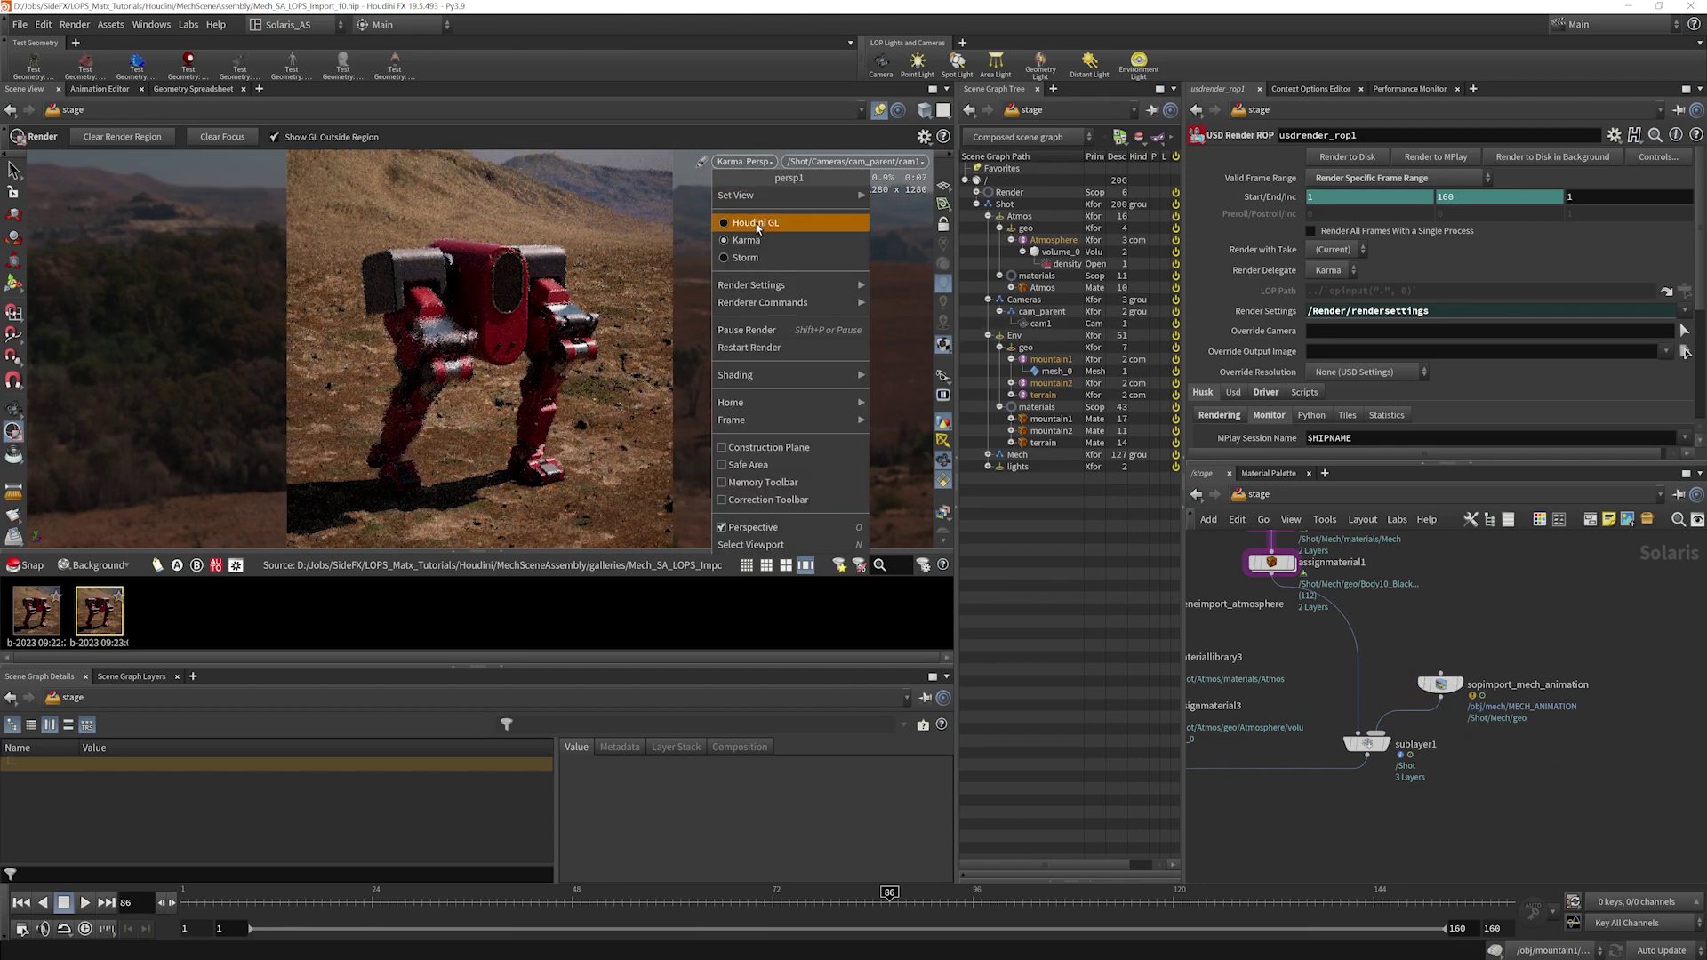
click(770, 226)
click(1440, 685)
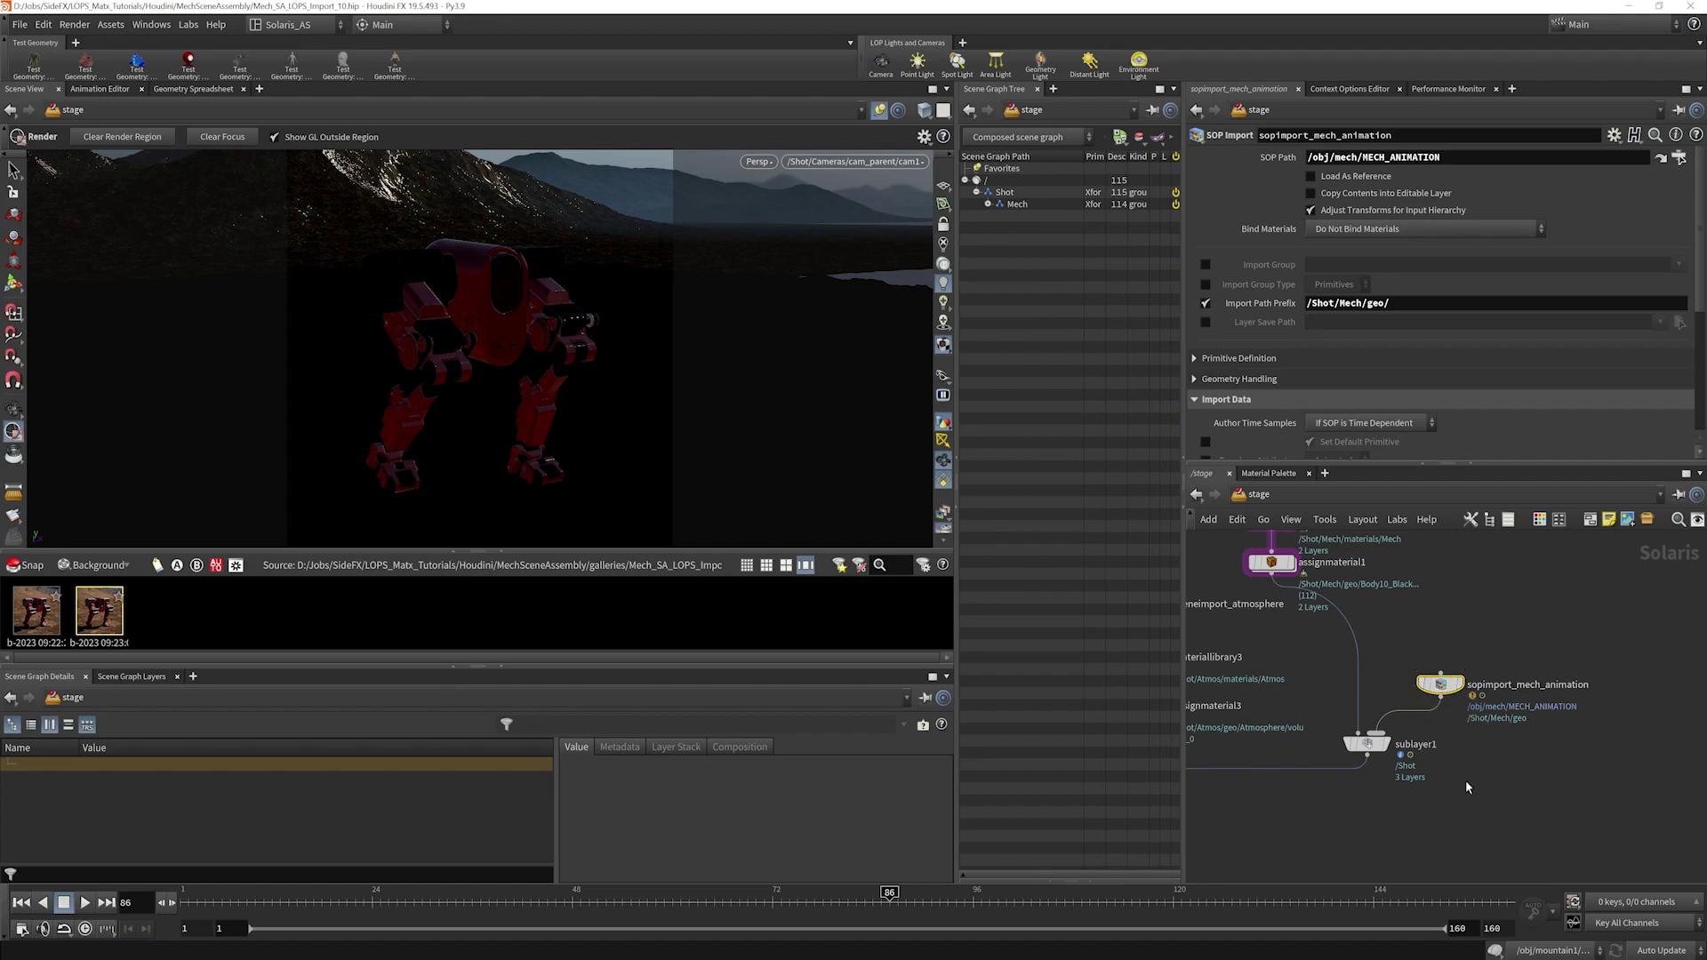
- Enable Render All Frames With a Single Process on the usdrender_rop1 node
middle_drag(1449, 809, 1543, 690)
middle_drag(1448, 778, 1528, 622)
middle_drag(1405, 875, 1456, 543)
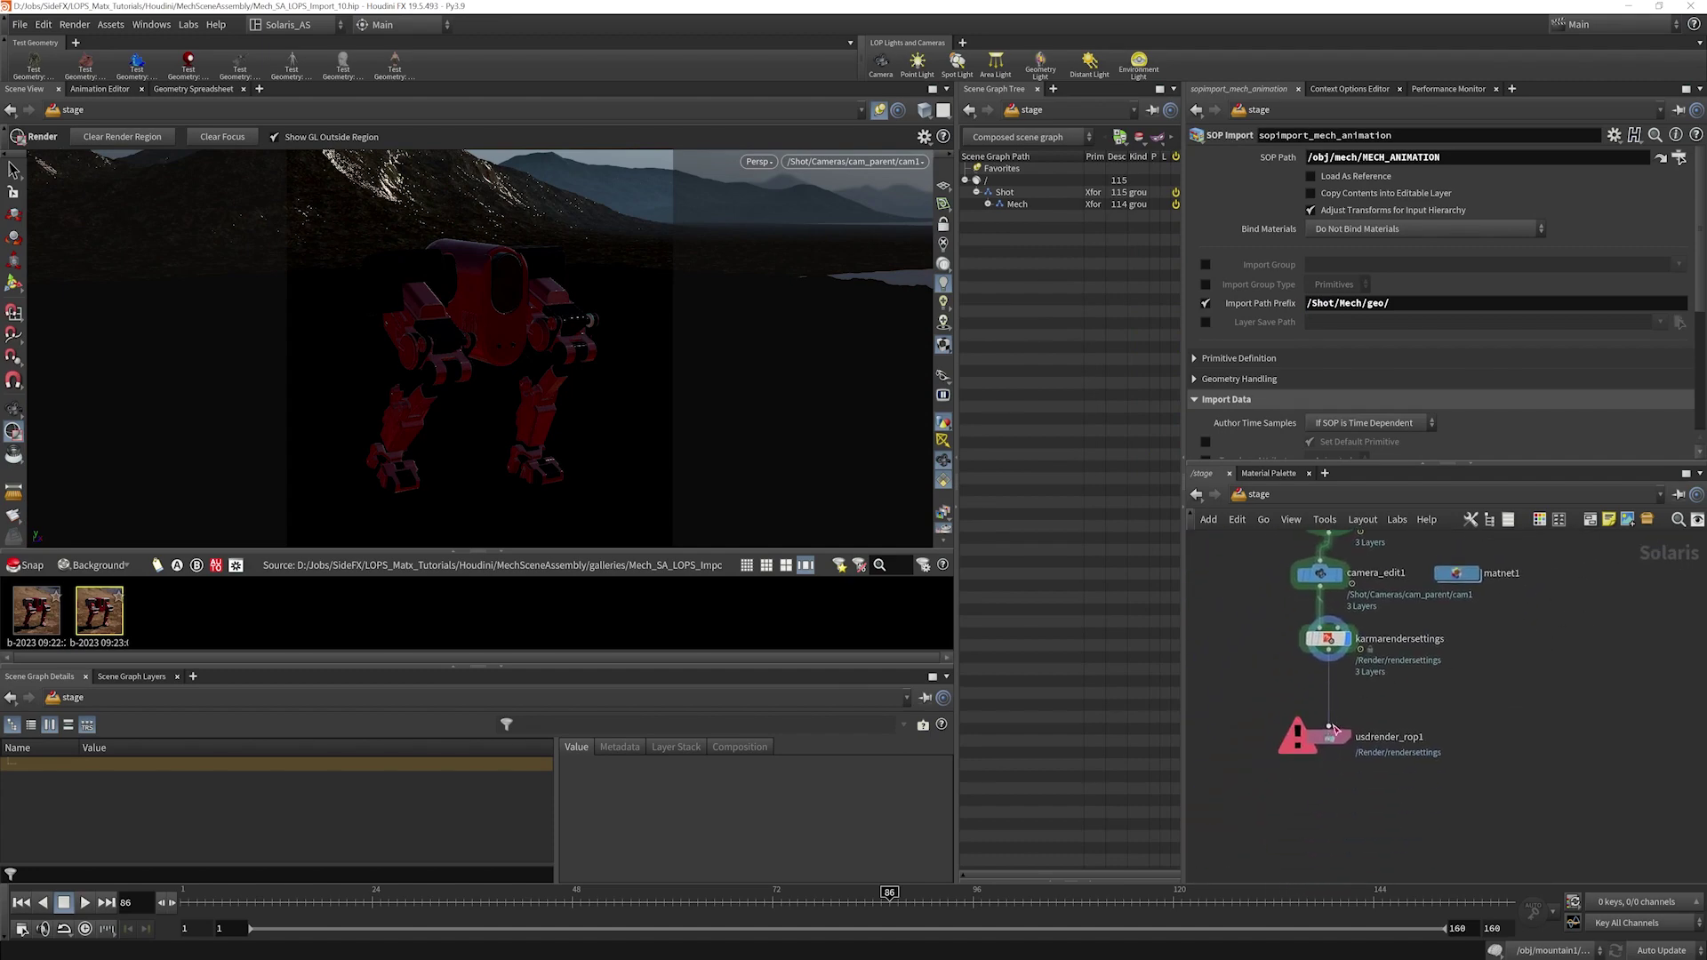
scroll(1468, 675, down, 6)
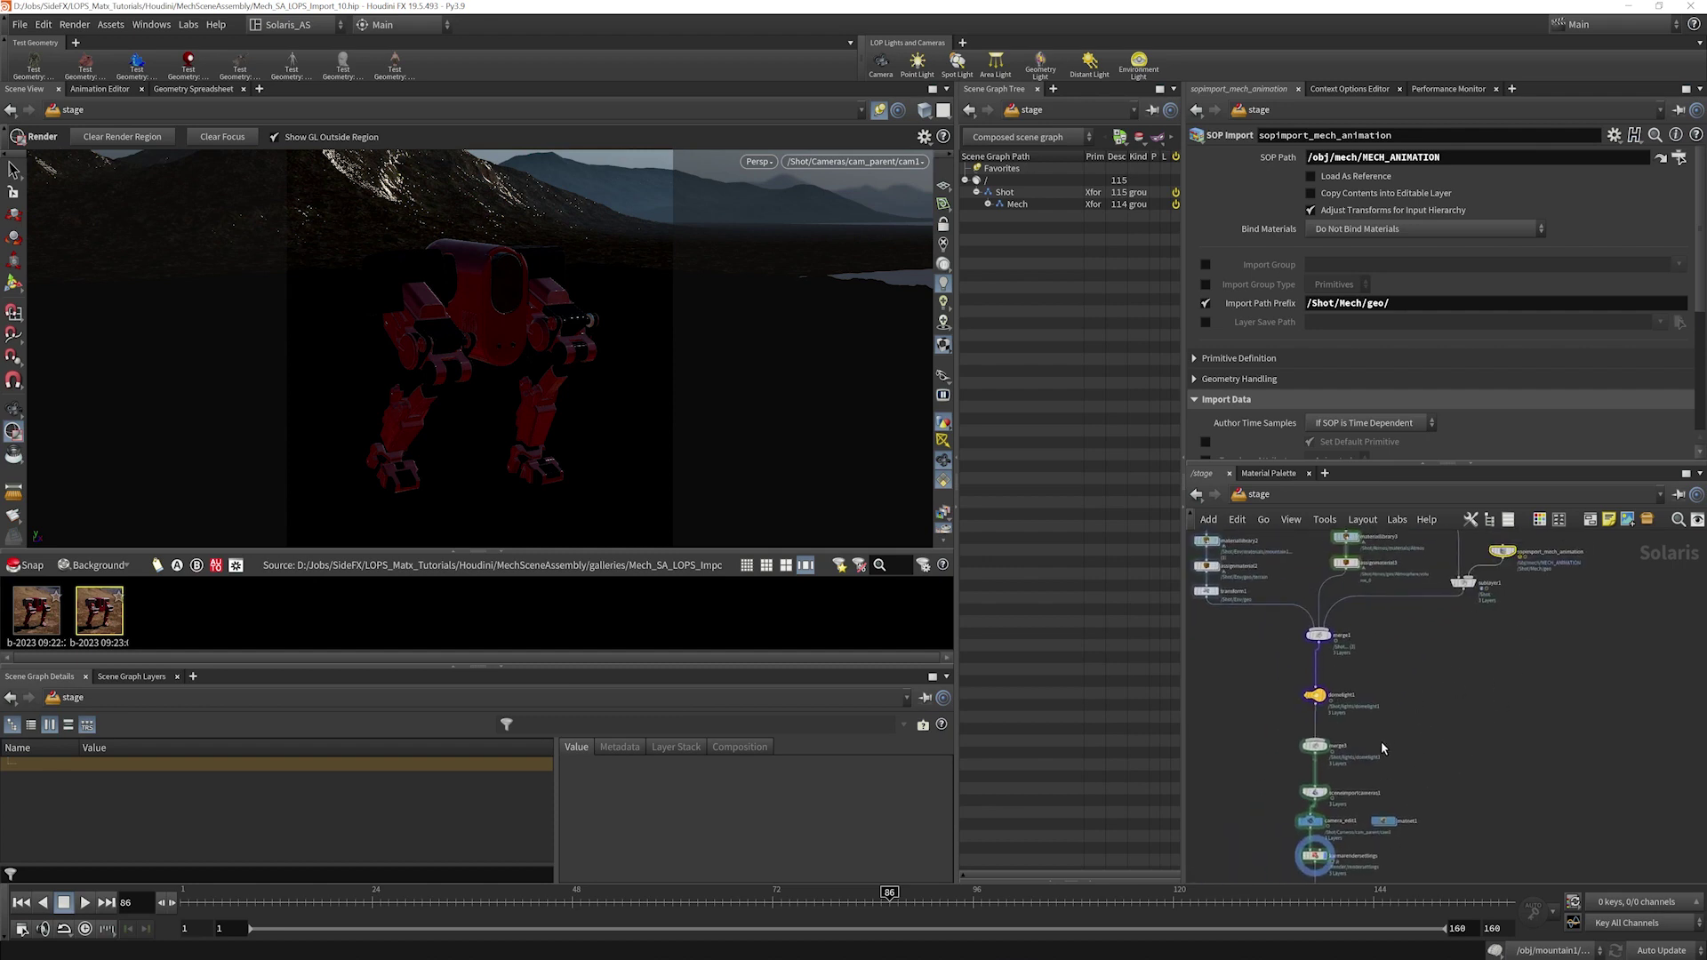
middle_drag(1379, 740, 1464, 661)
scroll(1437, 756, up, 3)
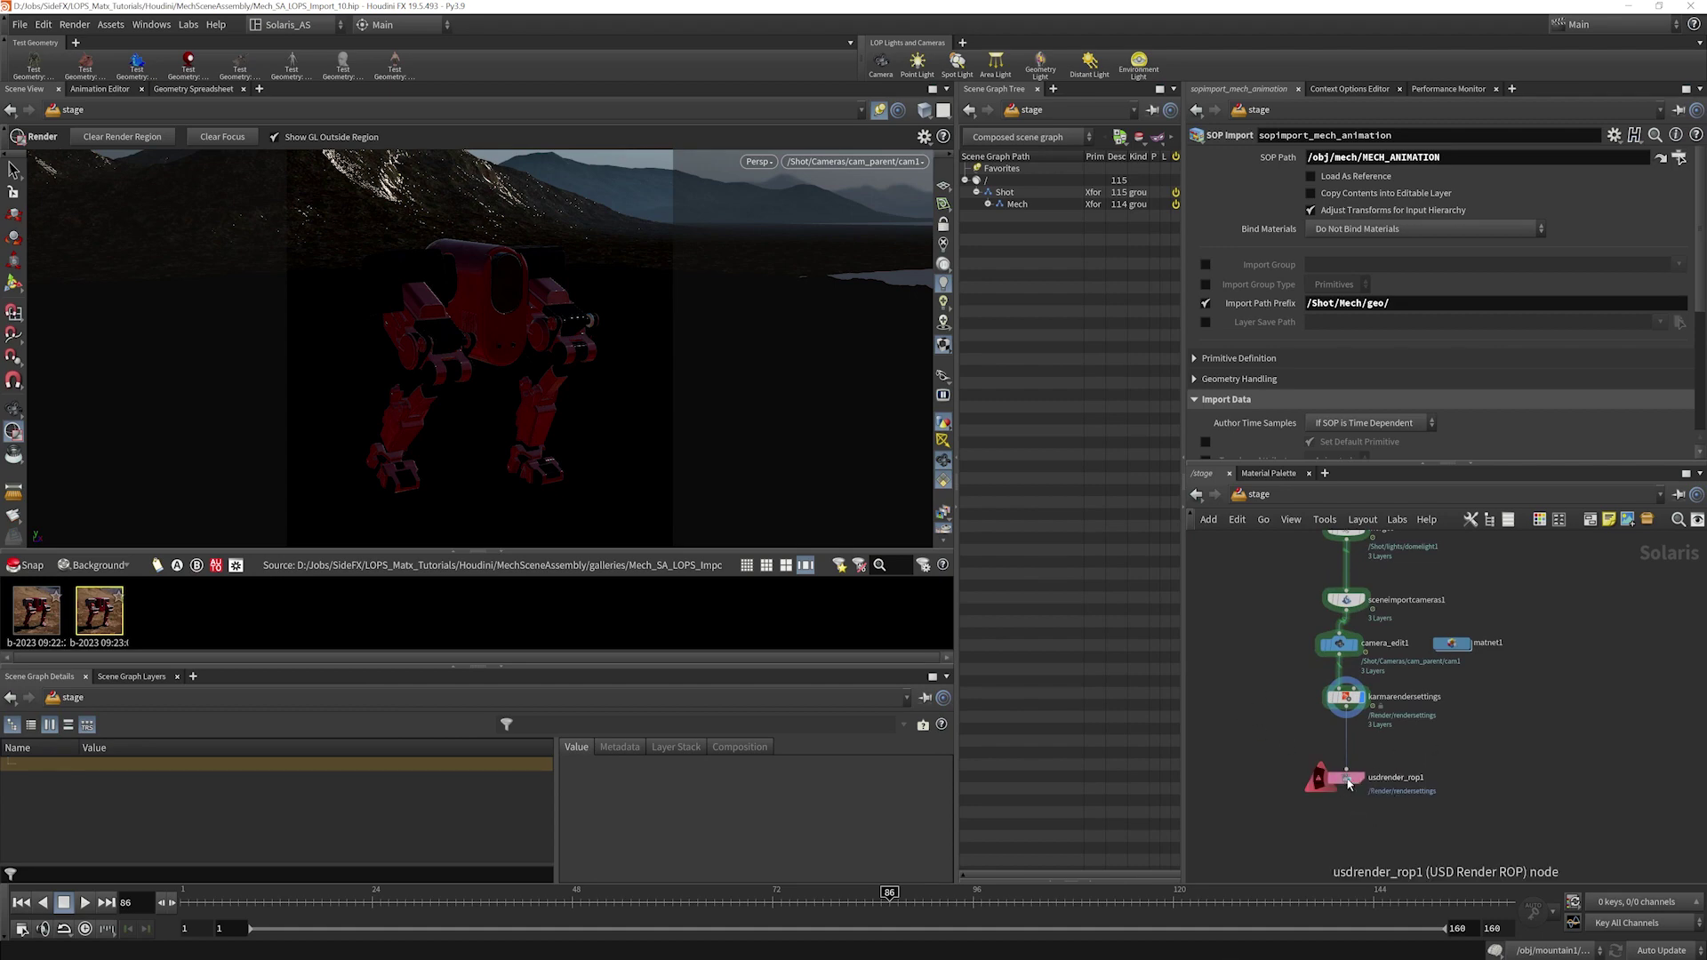
scroll(1309, 718, up, 3)
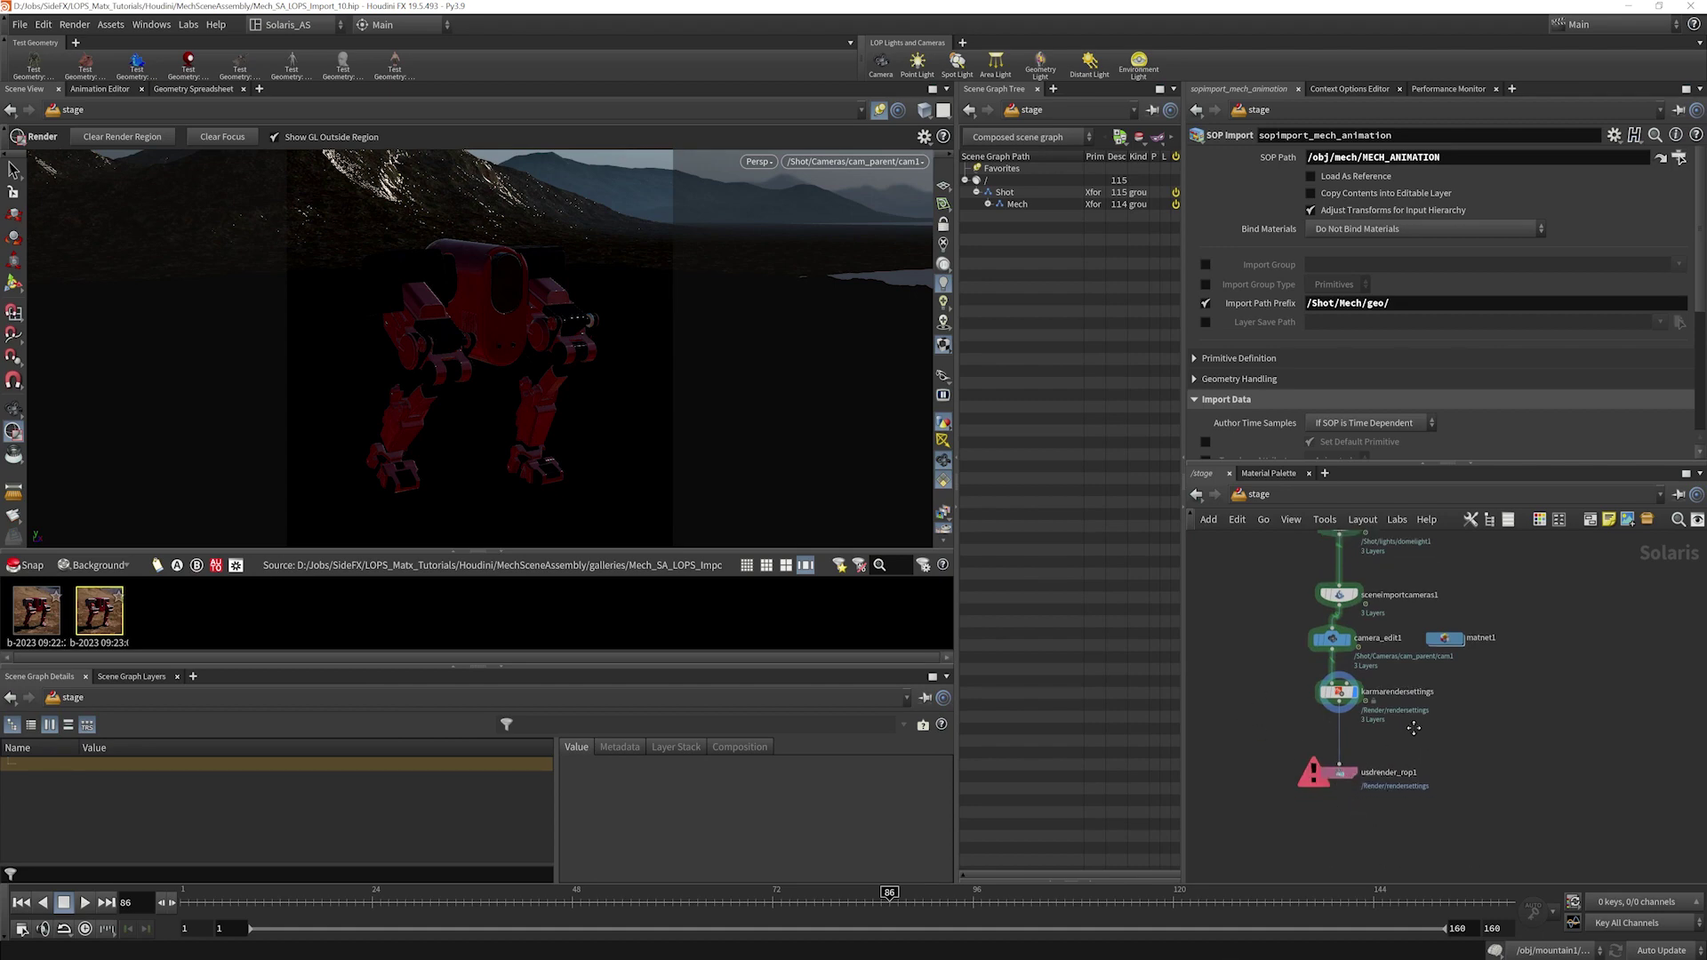
click(1287, 757)
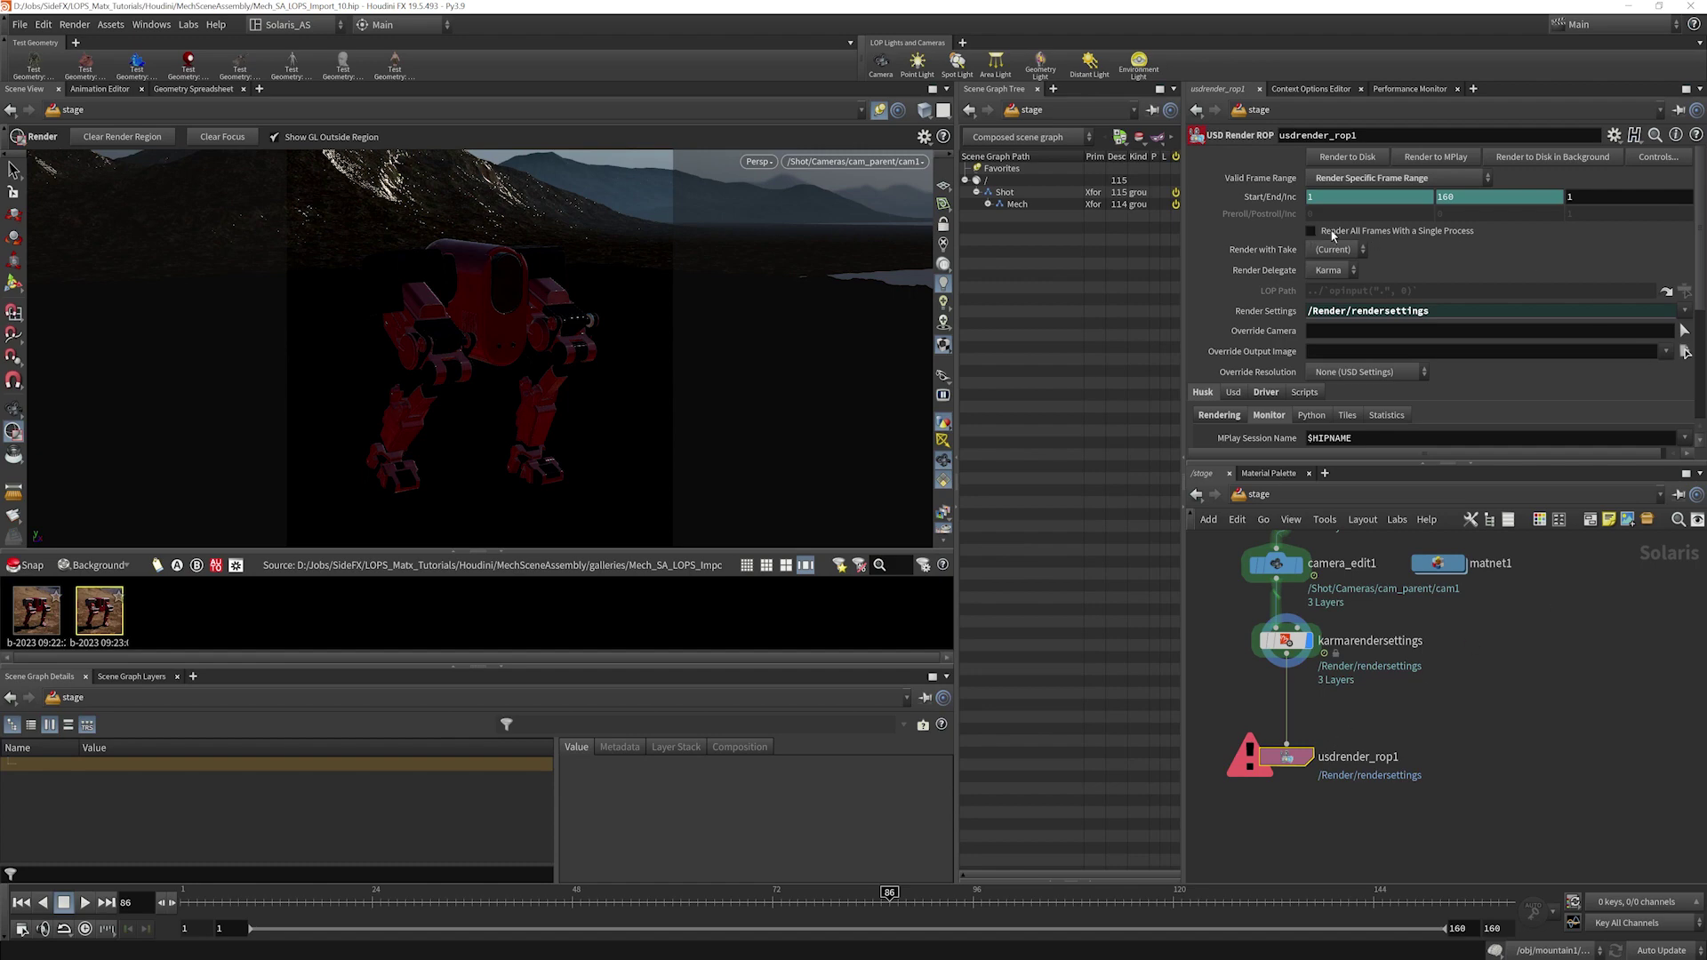
click(1311, 231)
- Examine the stage network from the environment, atmosphere and mech imports down to usdrender_rop1, and check the help for Render All Frames With a Single Process
middle_drag(1381, 724, 1389, 756)
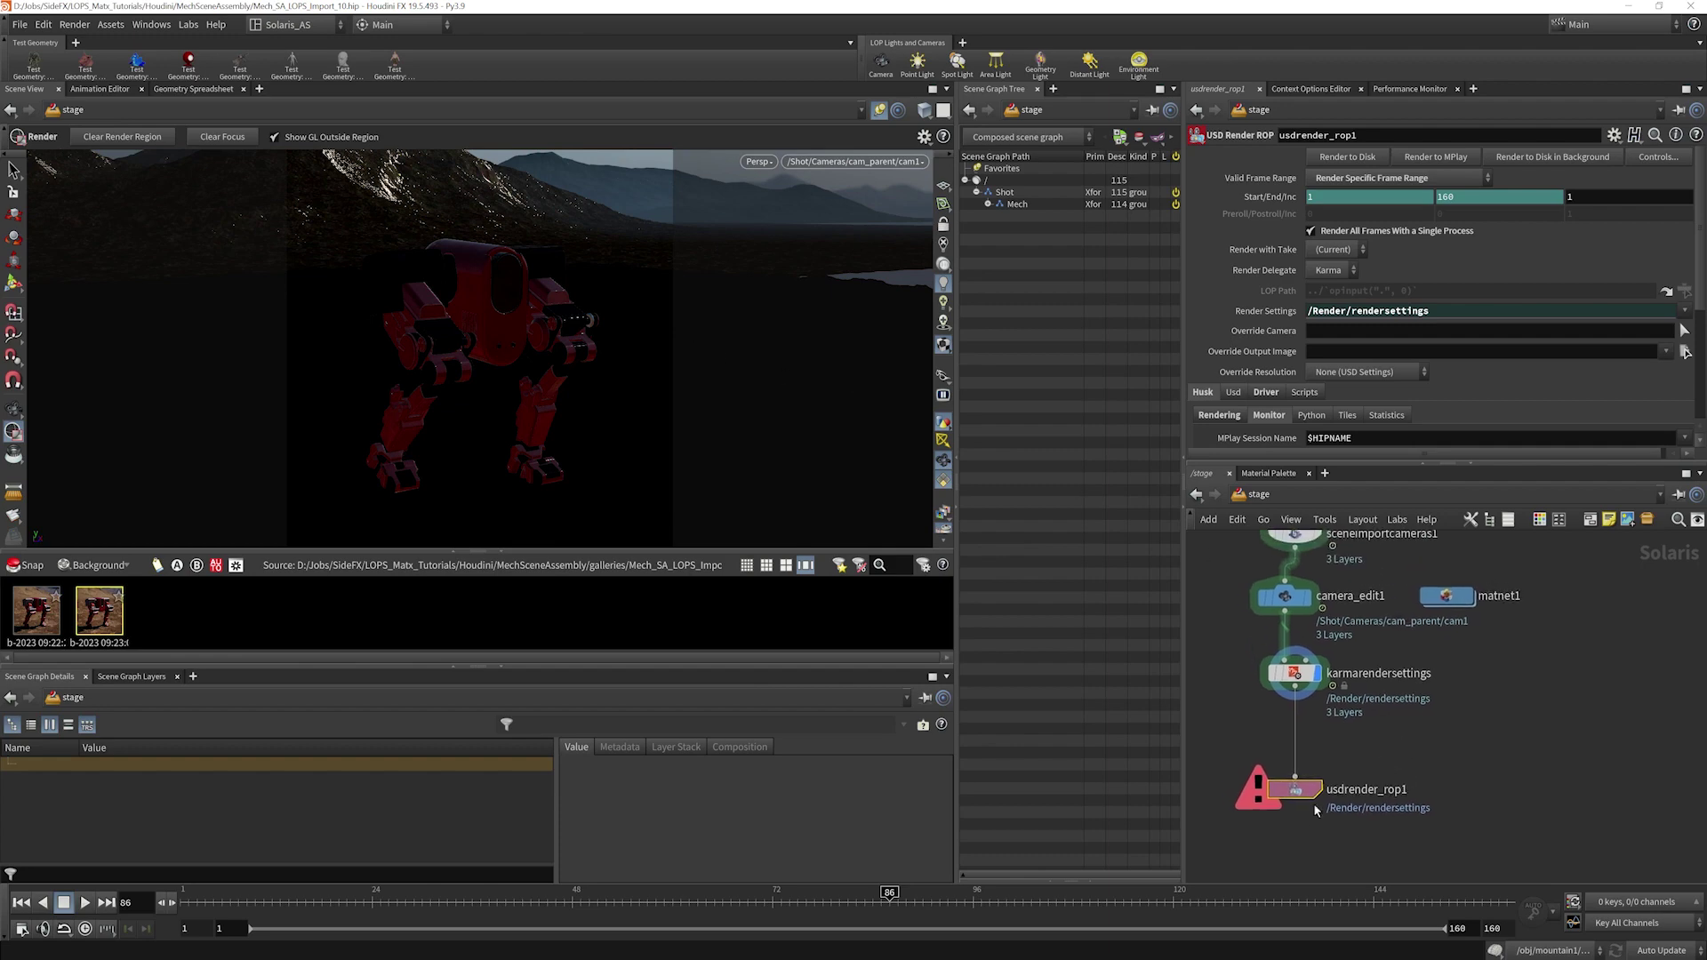
middle_drag(1511, 700, 1438, 865)
scroll(1457, 796, down, 2)
middle_drag(1449, 605, 1543, 705)
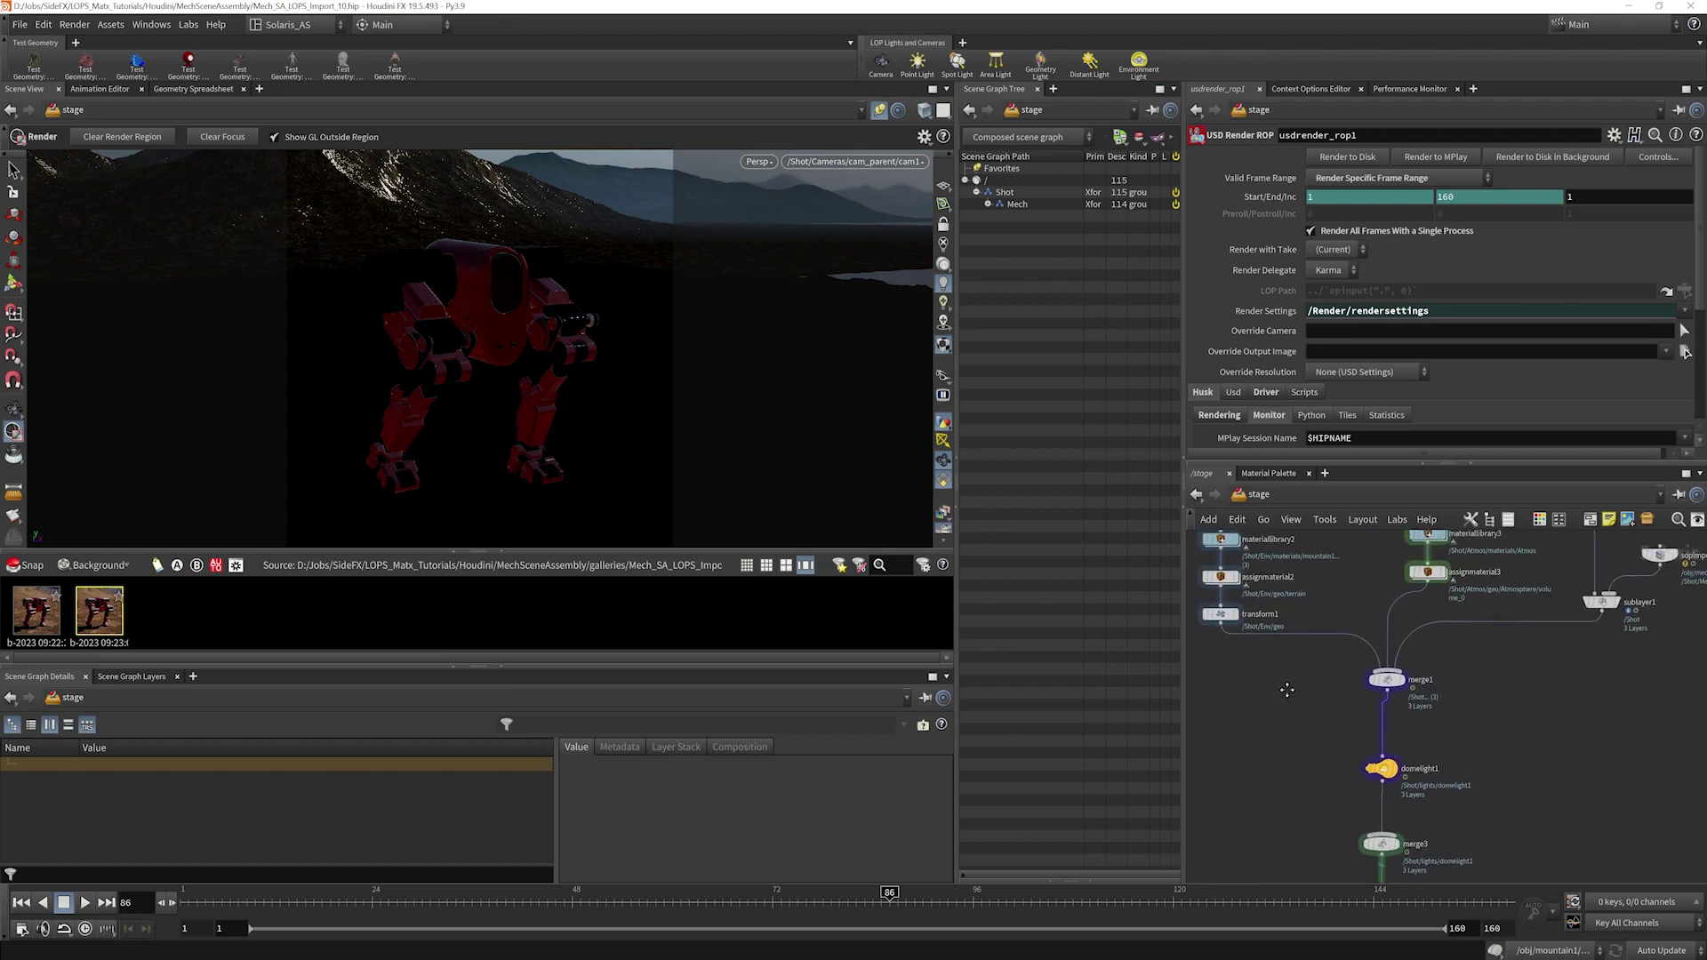
middle_drag(1286, 690, 1317, 761)
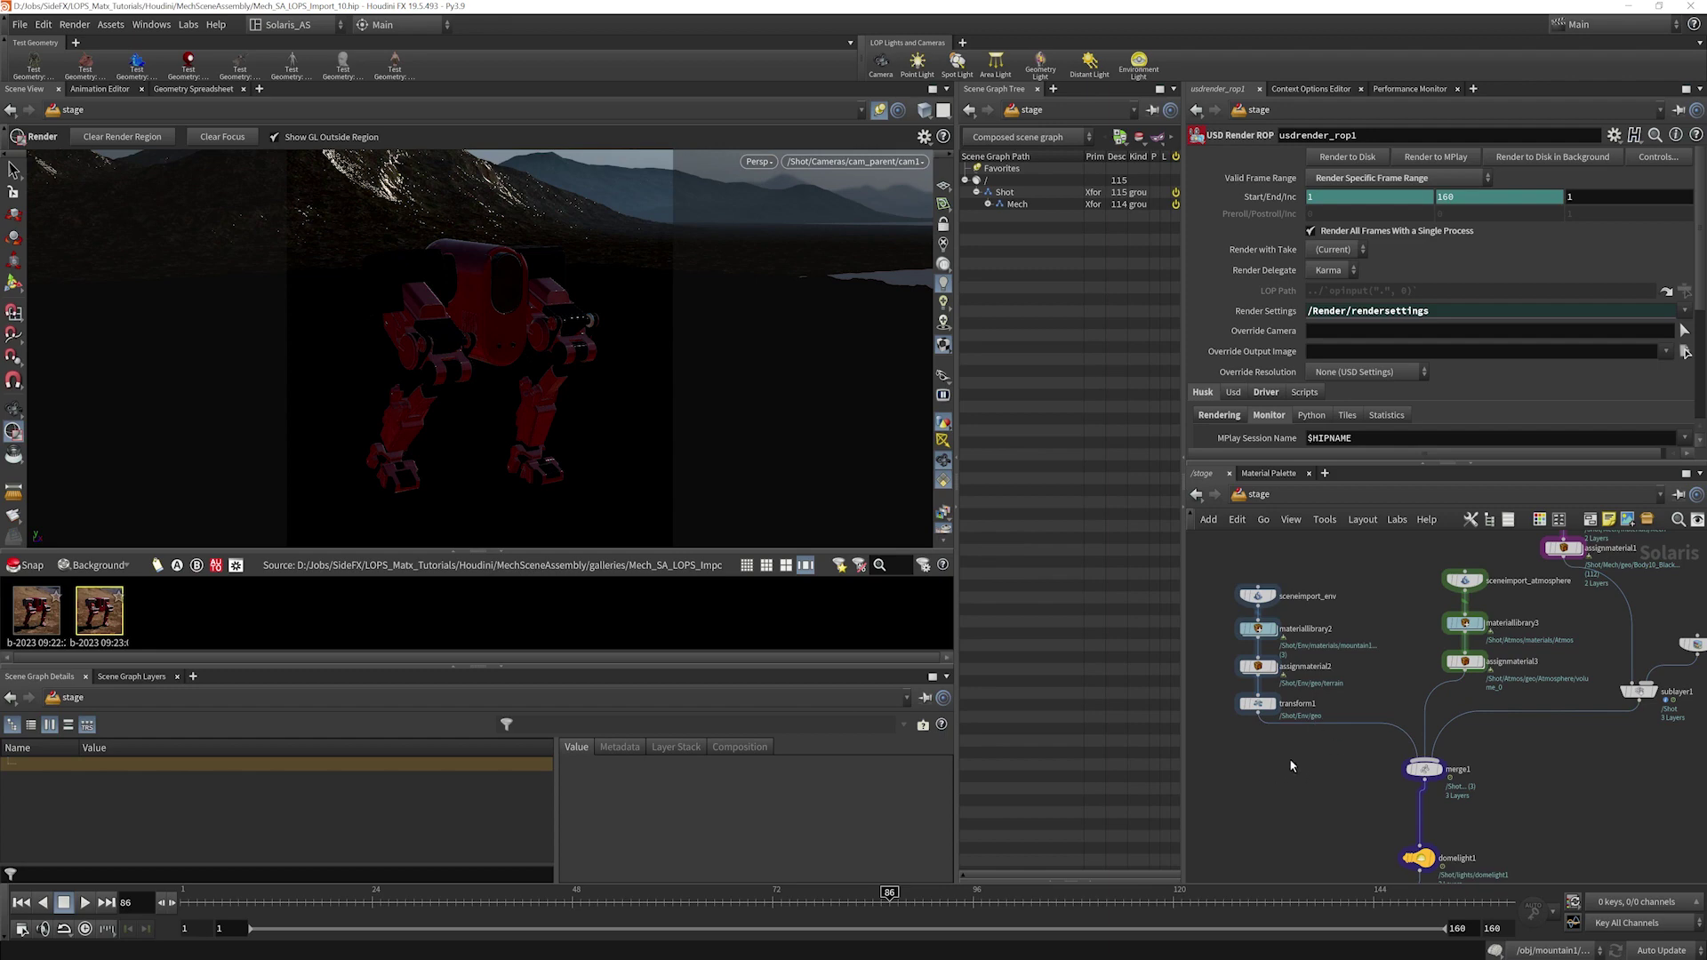
middle_drag(1552, 805, 1543, 745)
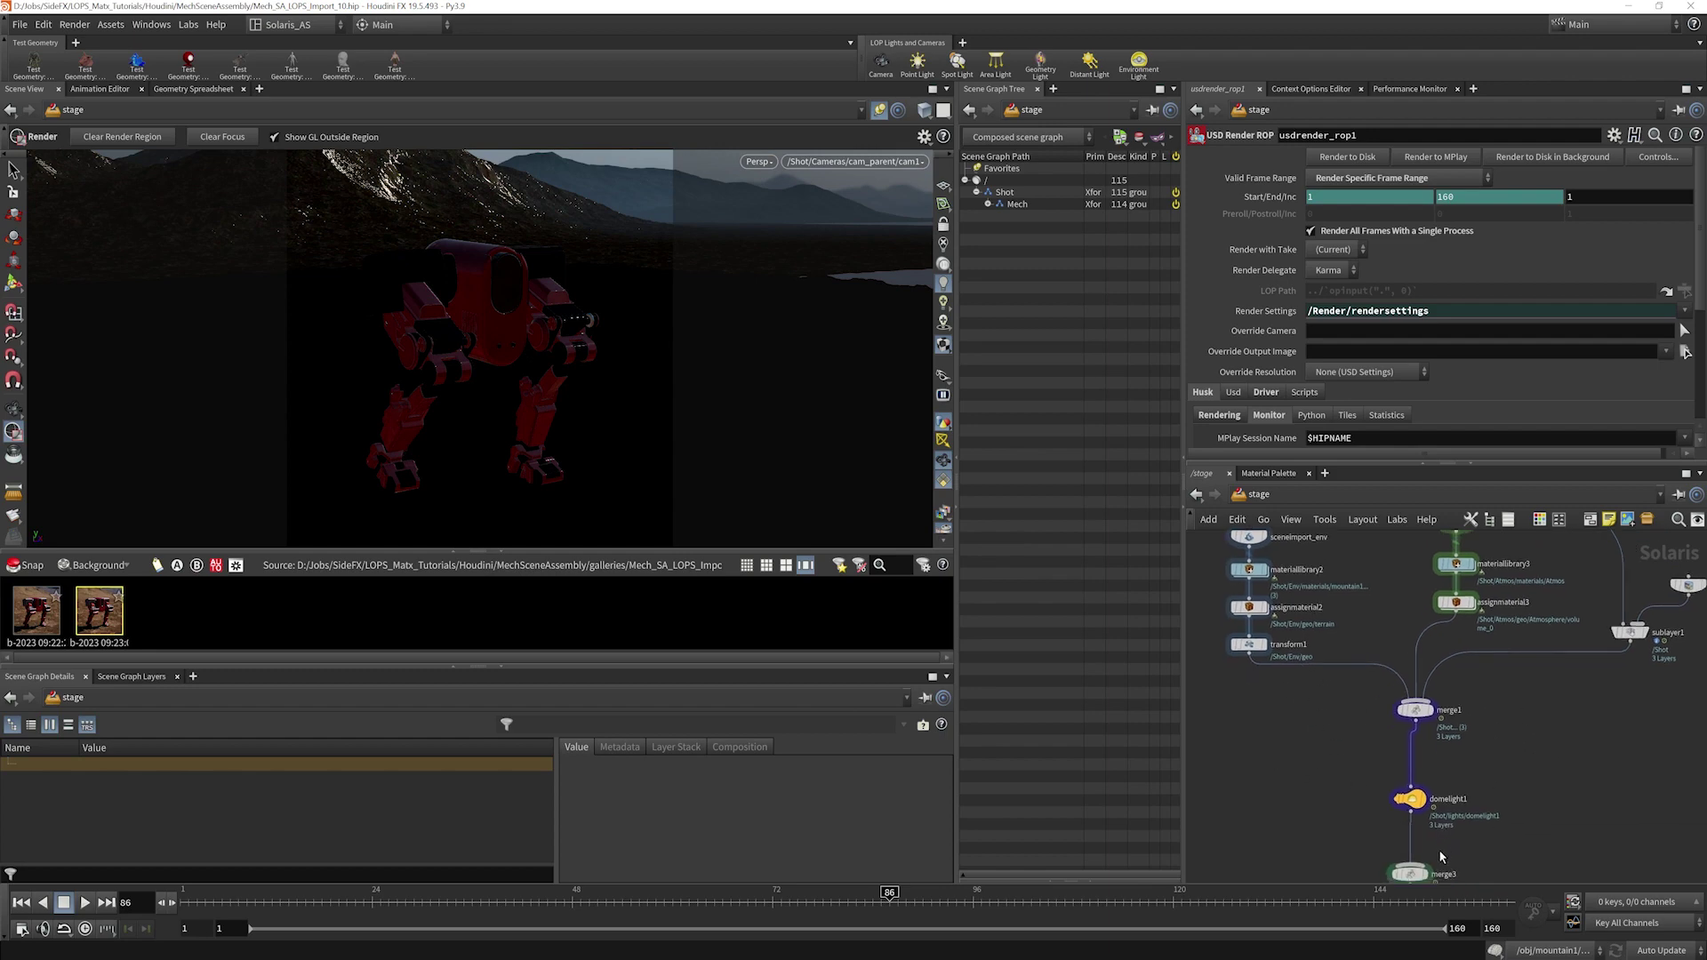
scroll(1533, 761, up, 1)
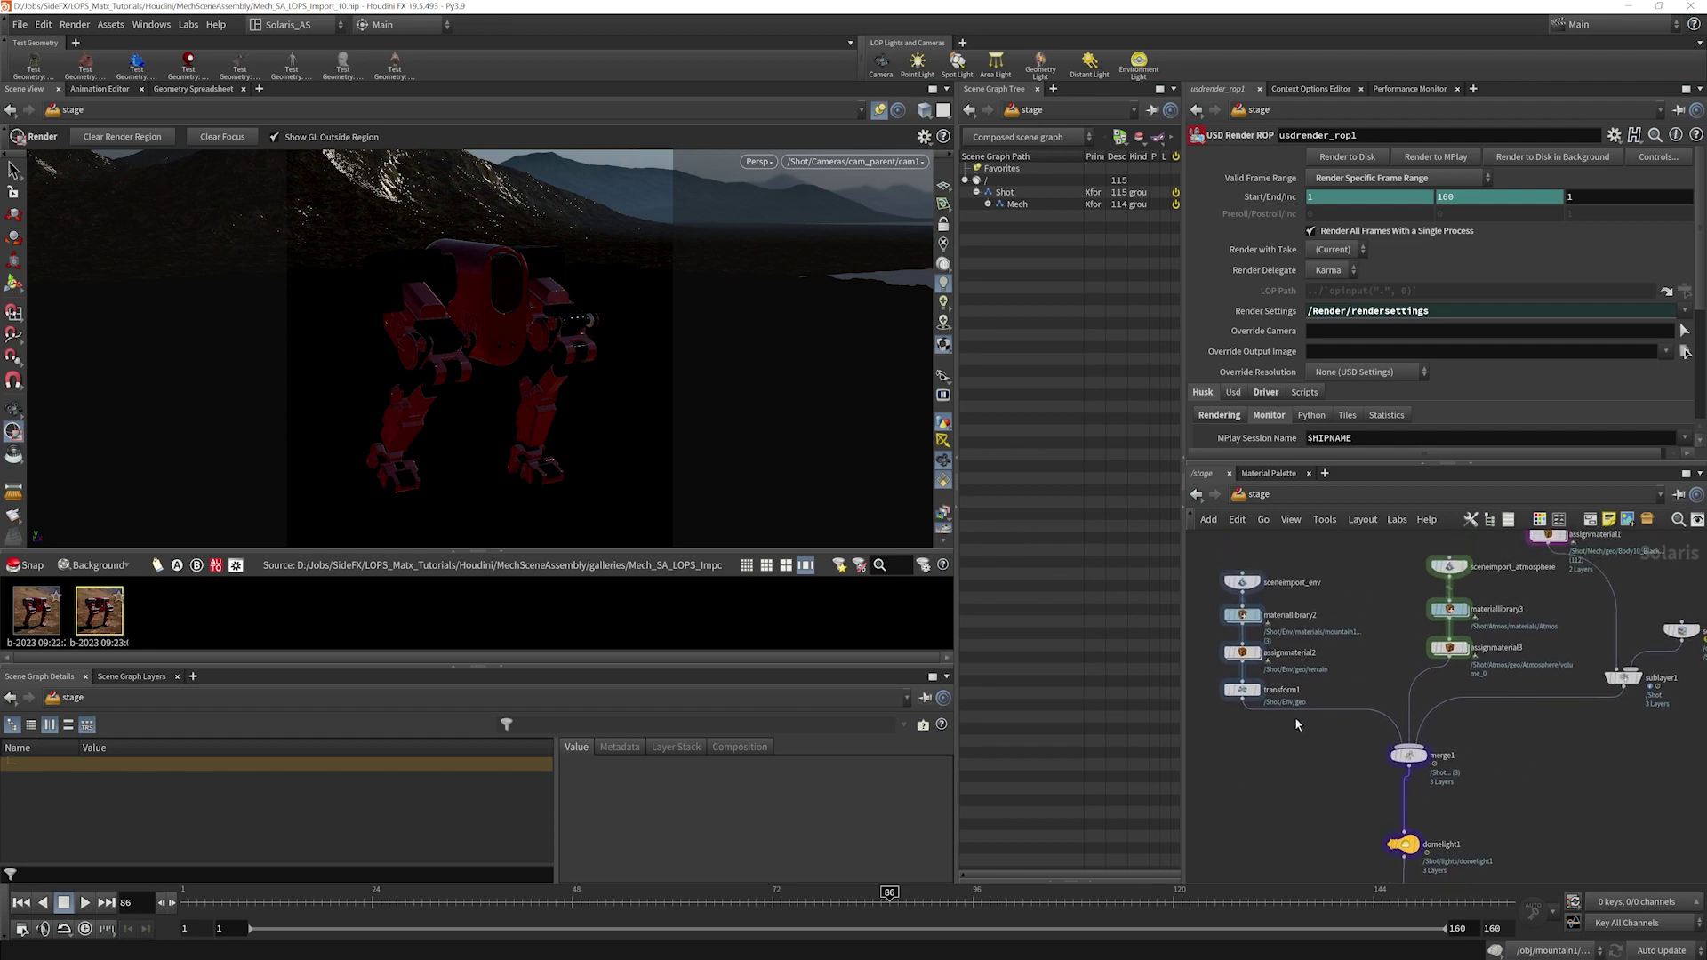
middle_drag(1290, 746, 1228, 781)
middle_drag(1499, 680, 1406, 780)
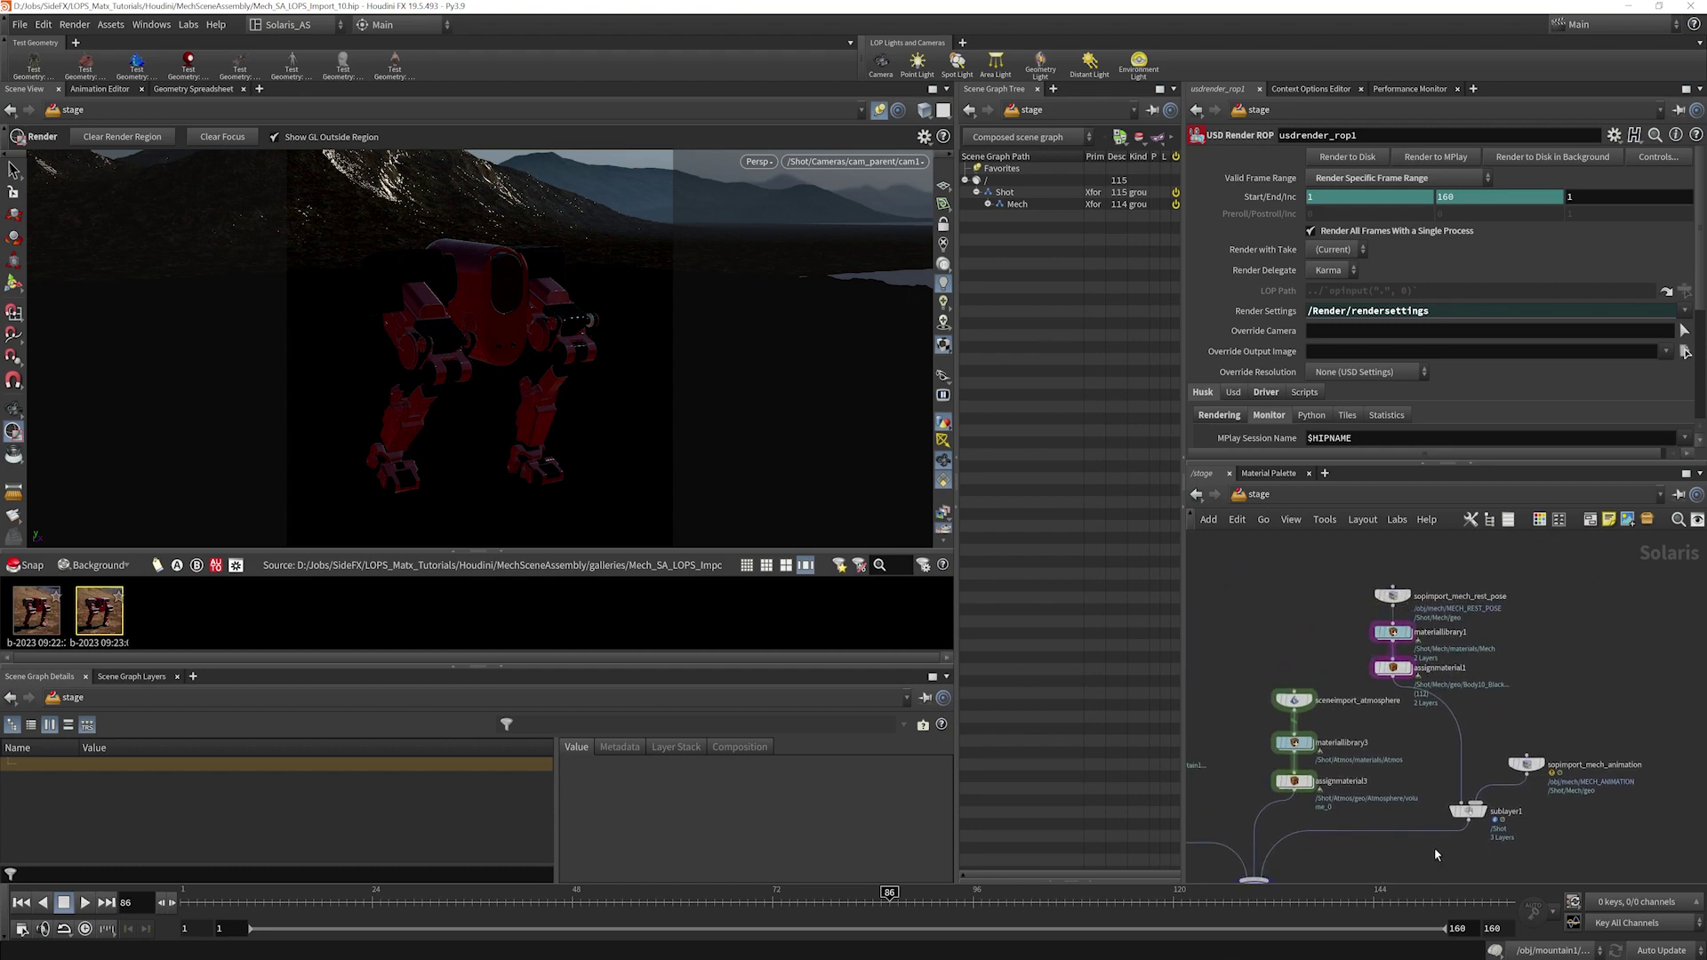
middle_drag(1435, 853, 1538, 611)
middle_drag(1506, 682, 1526, 605)
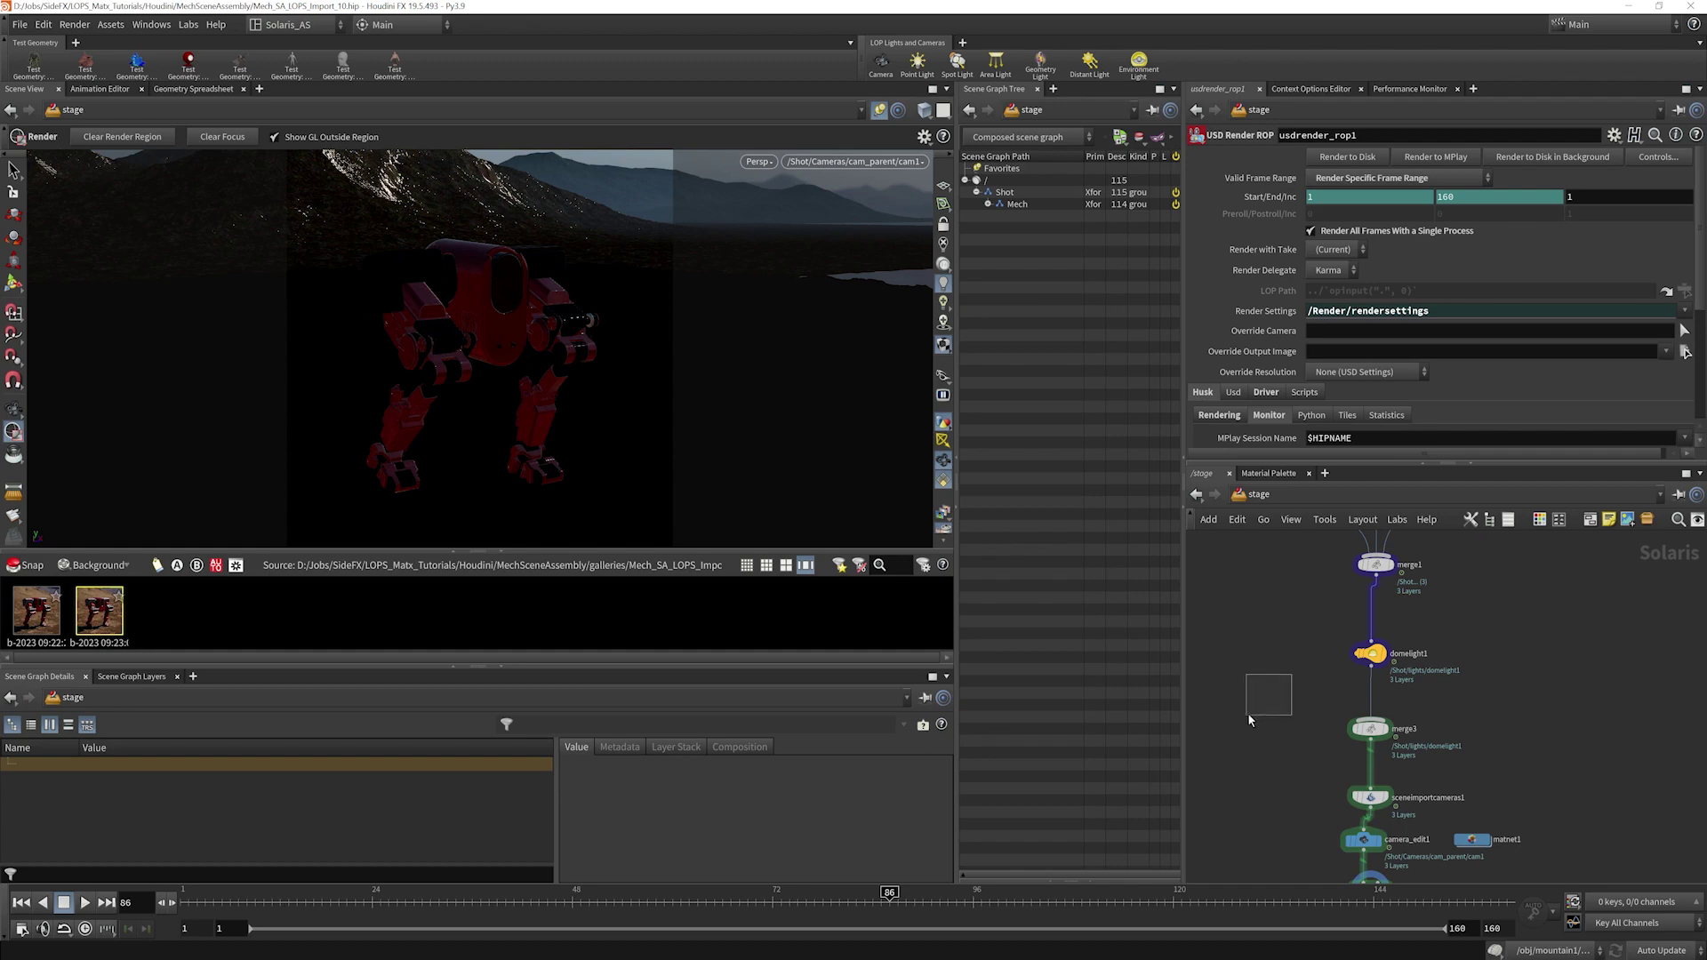
middle_drag(1282, 808, 1280, 678)
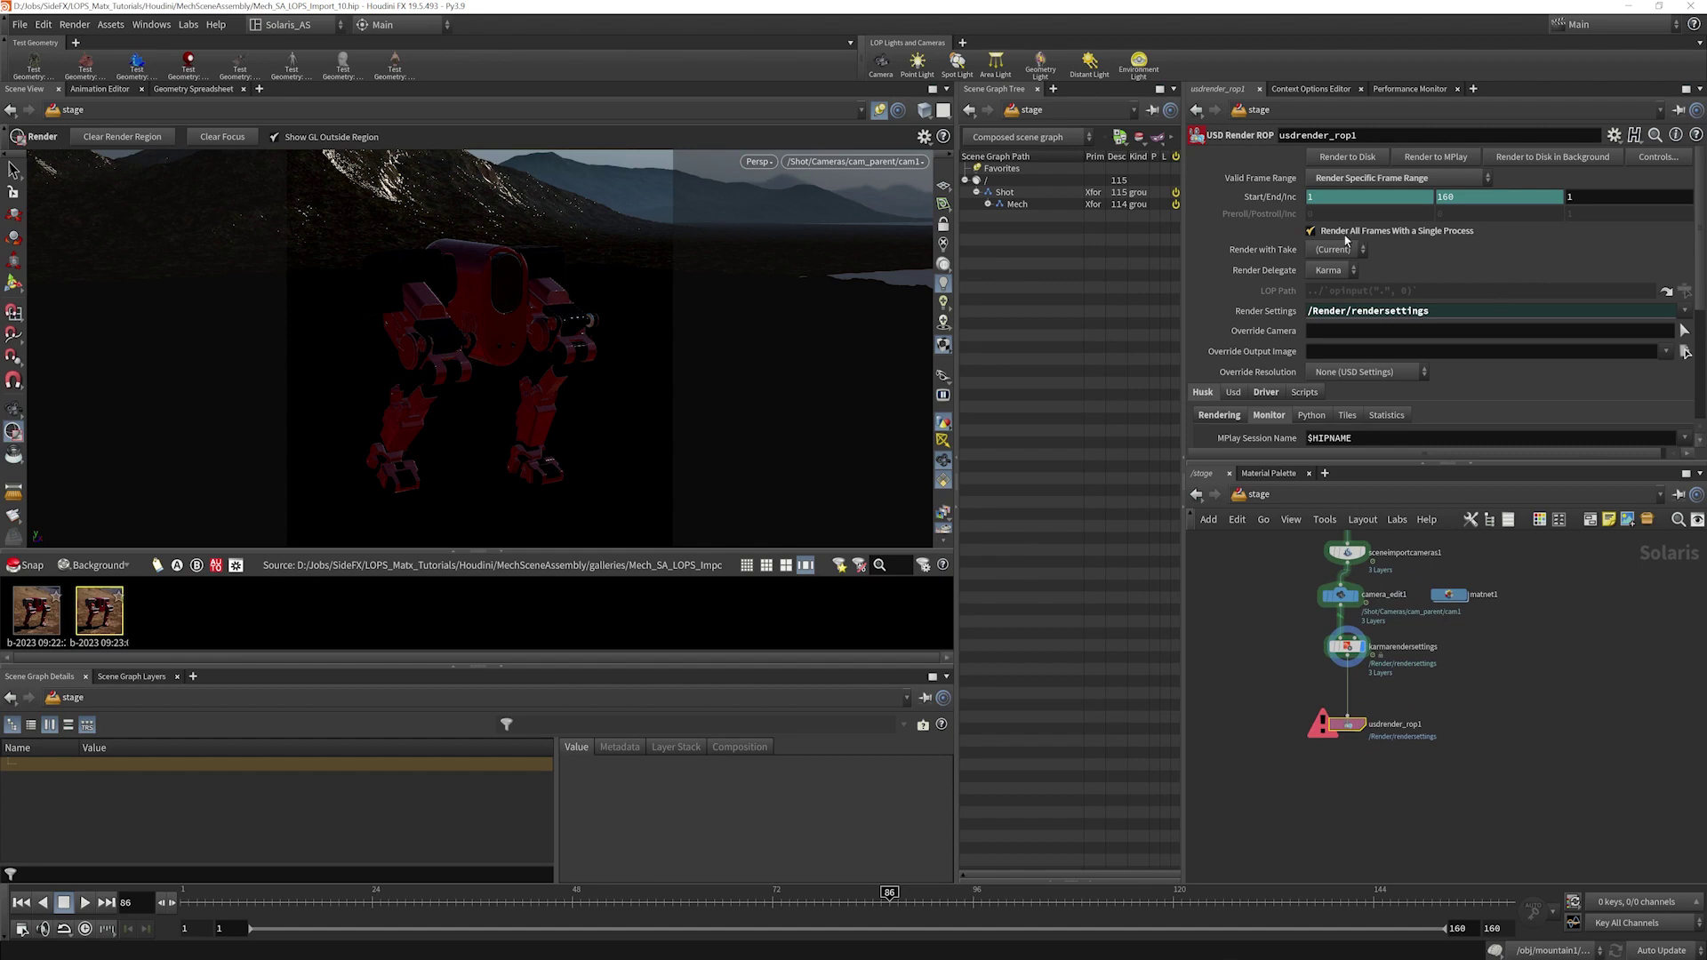
mouse_move(1373, 237)
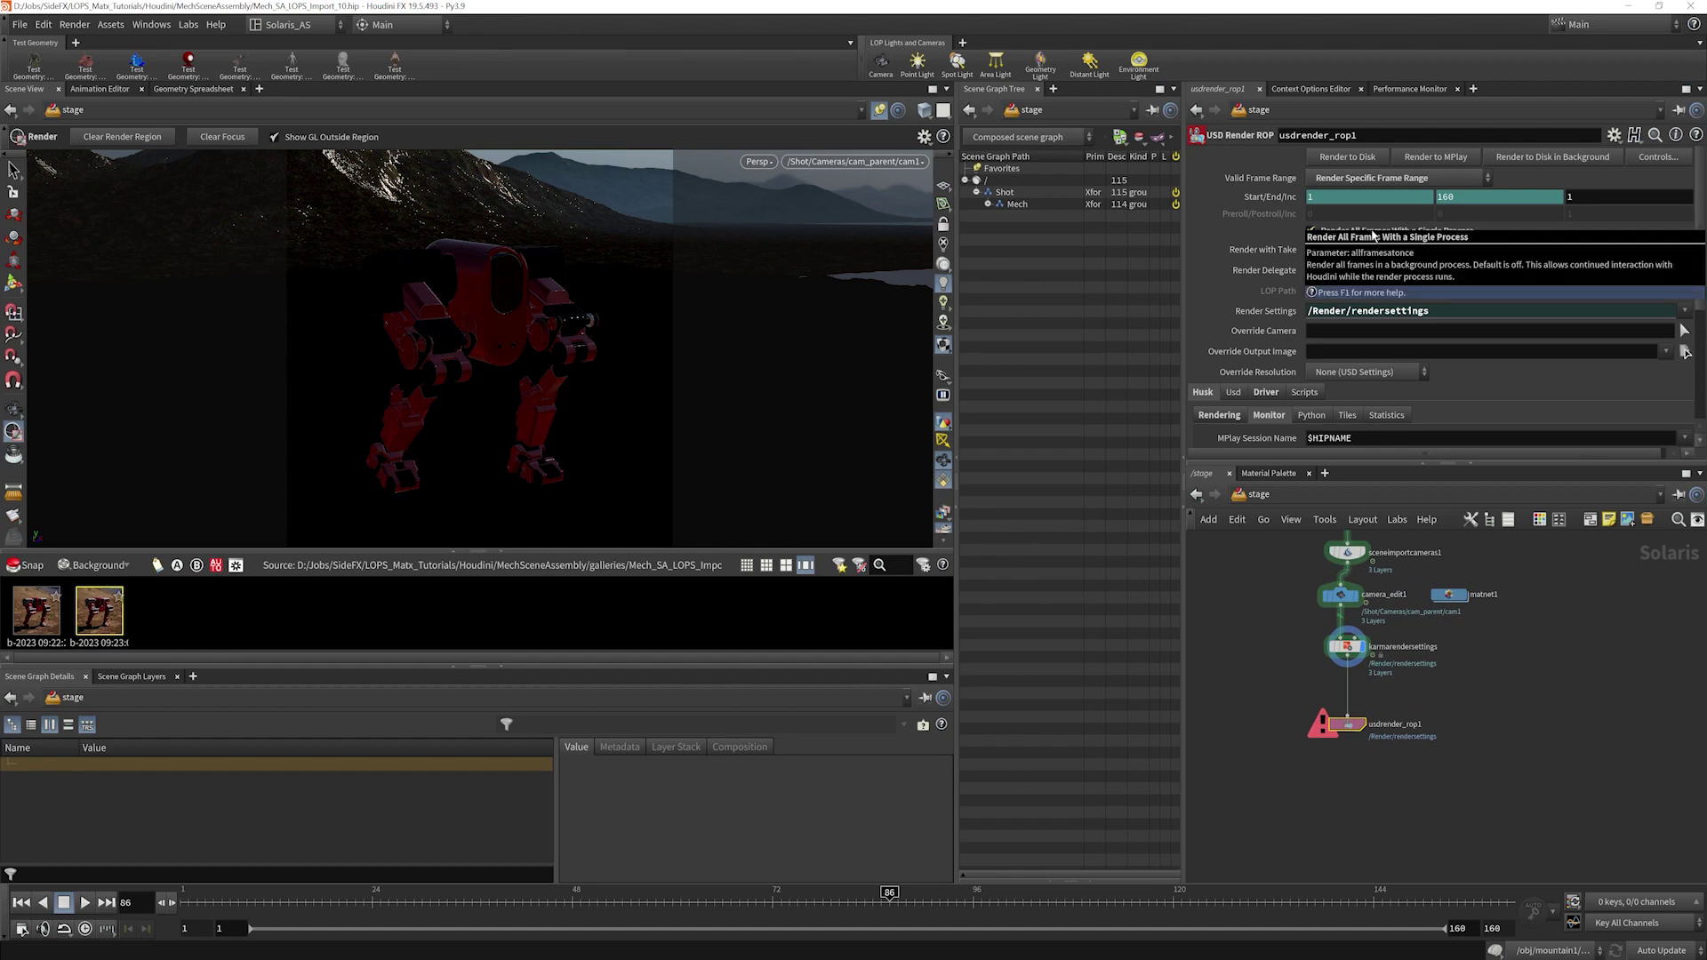